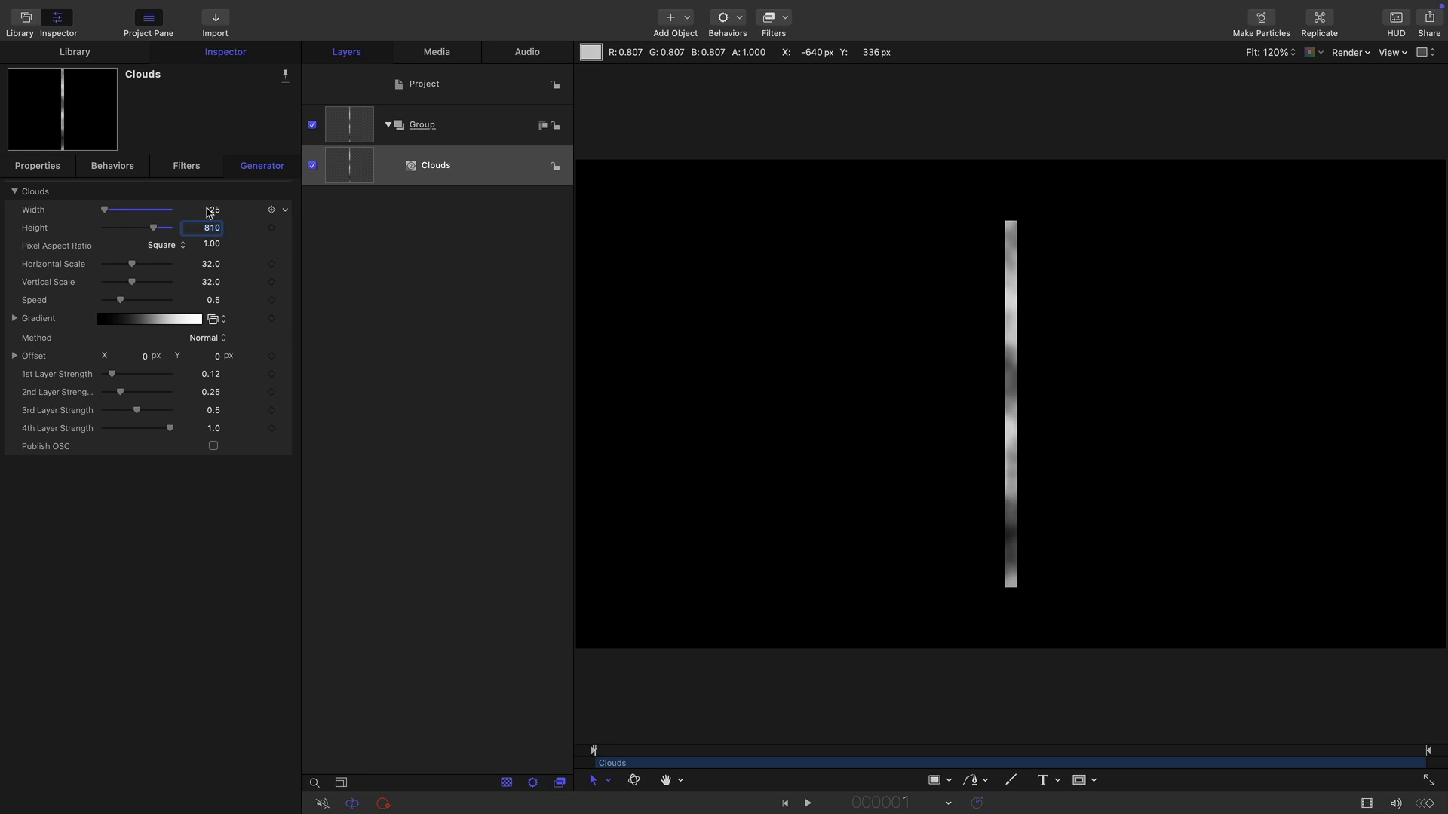
Set the Clouds generator speed to 2.0 and apply the Stylize Pixellate filter to it.
{"action": "left_click_drag", "start_coordinate": [121, 301], "coordinate": [262, 309]}
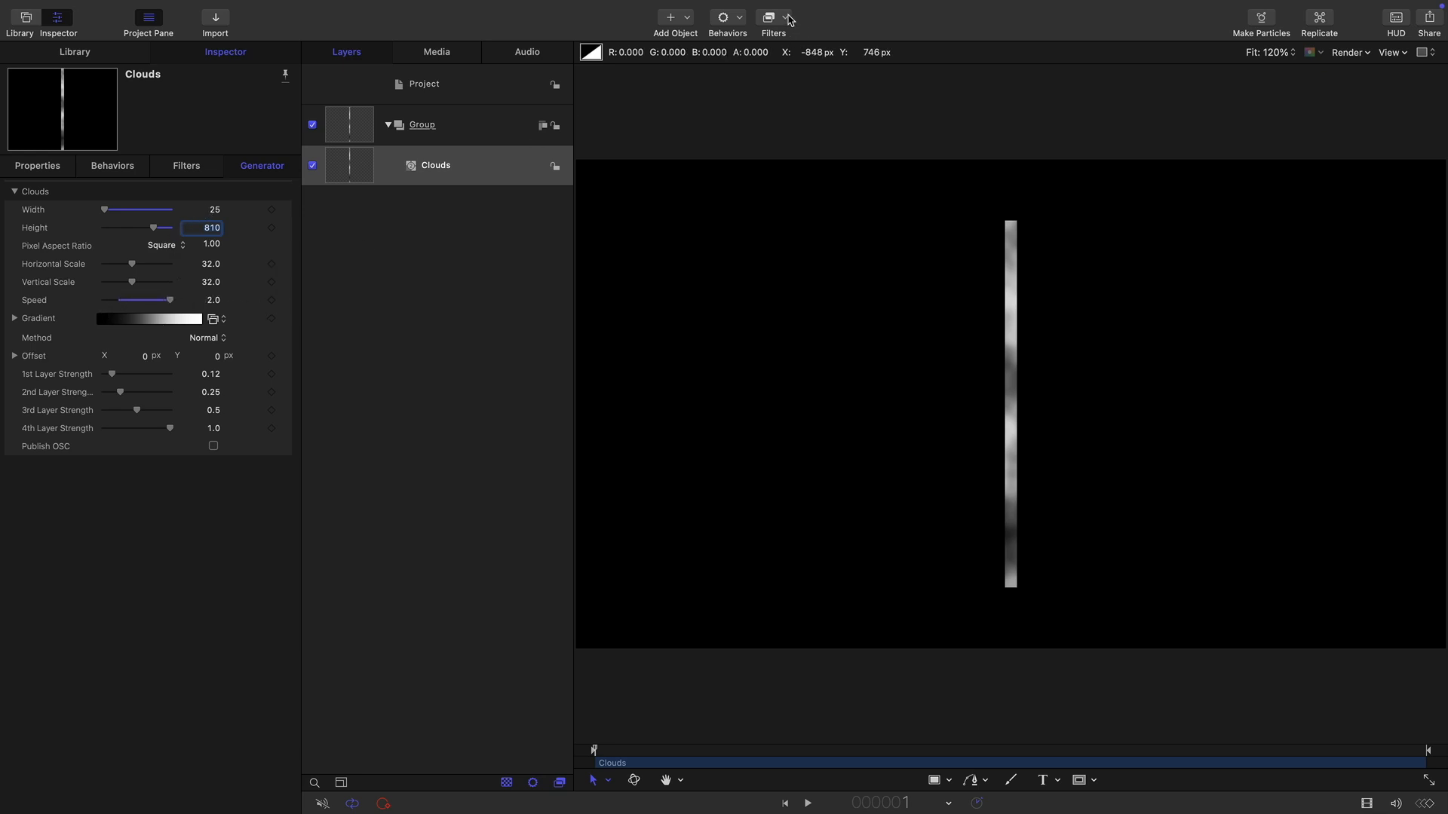
{"action": "left_click", "coordinate": [788, 16]}
{"action": "mouse_move", "coordinate": [859, 457]}
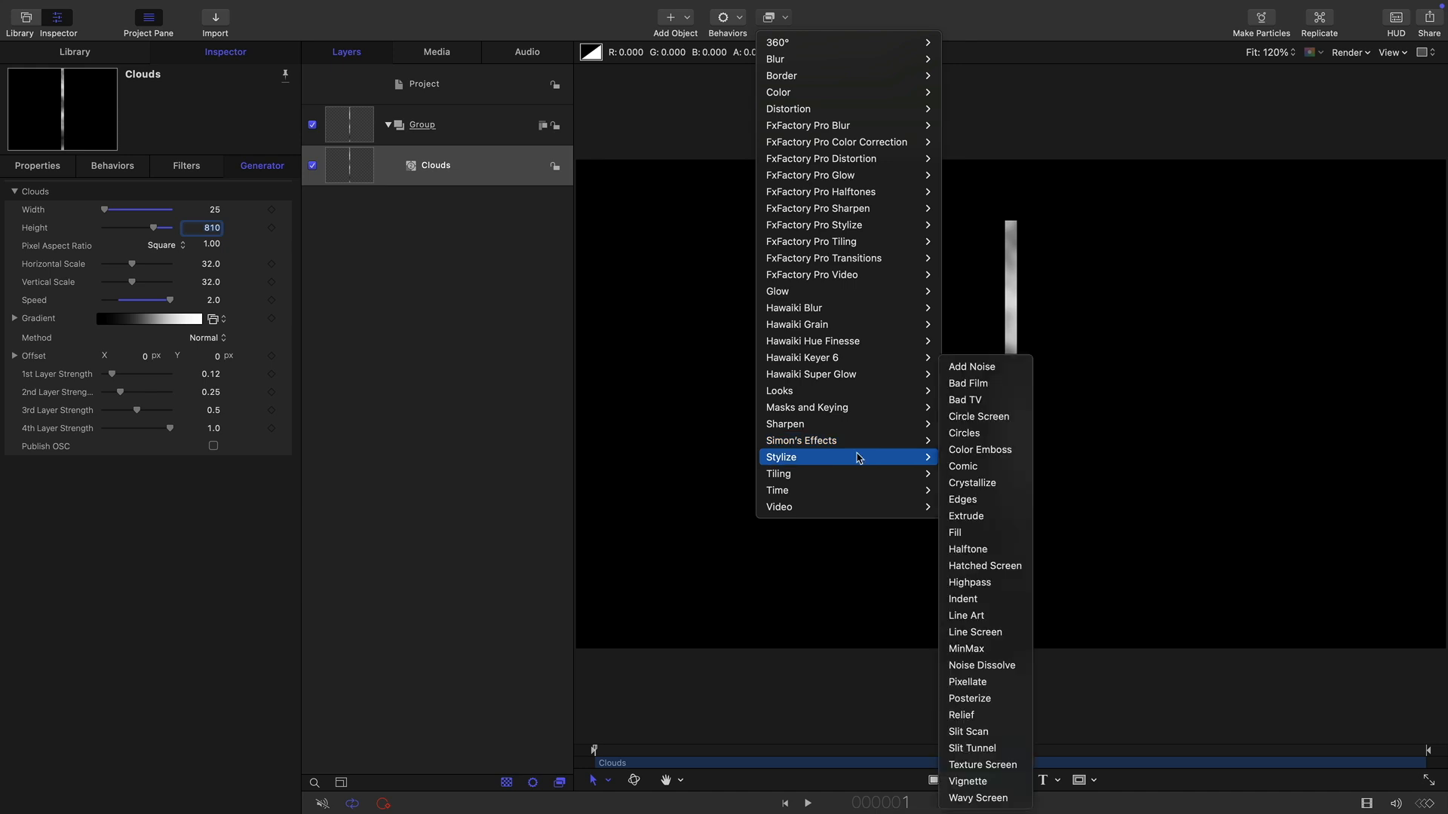
{"action": "left_click", "coordinate": [972, 682]}
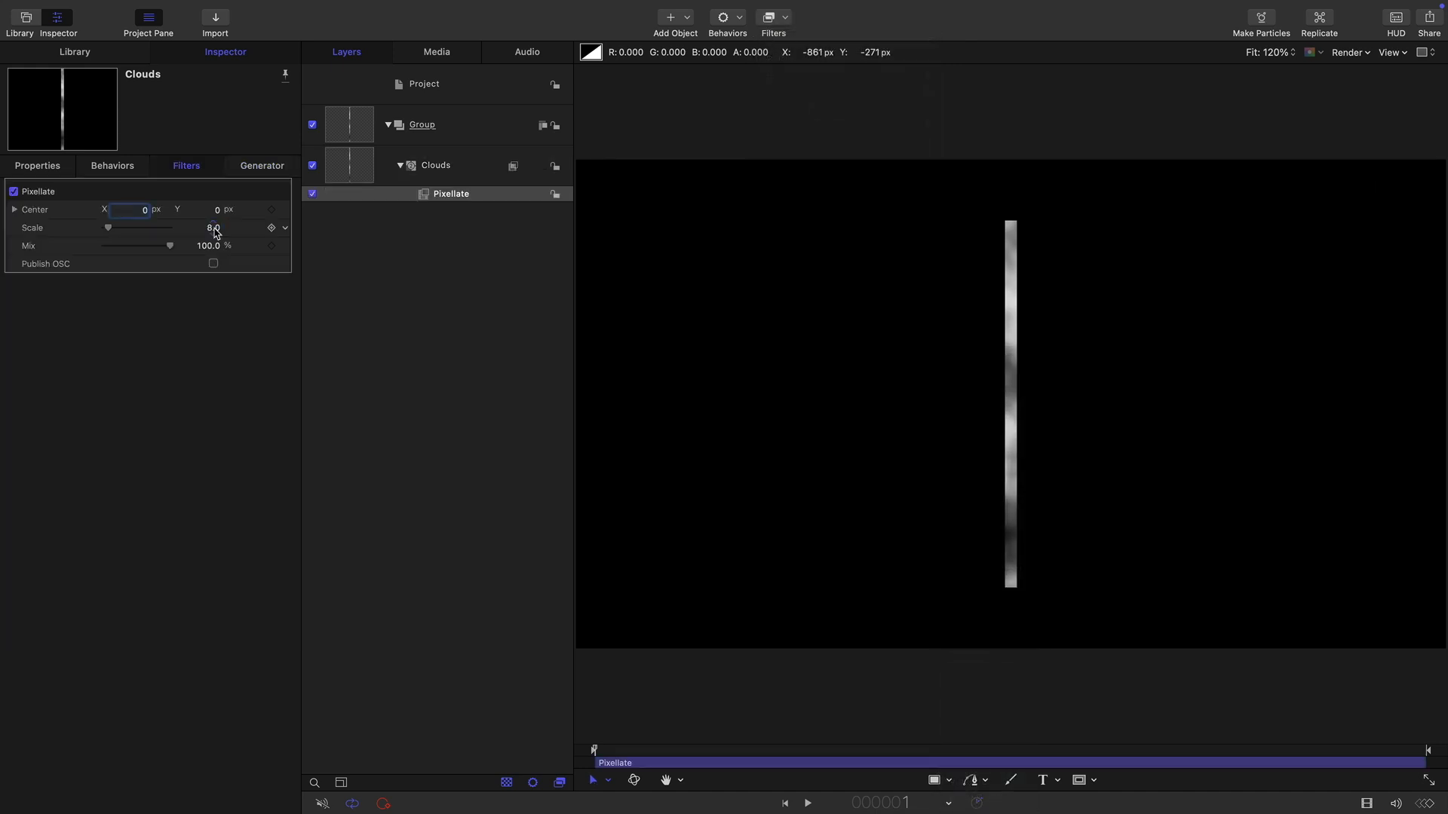
Set the Pixellate scale to 50 and its center X to 25 px.
{"action": "left_click", "coordinate": [215, 230]}
{"action": "type", "text": "50"}
{"action": "key", "text": "Return"}
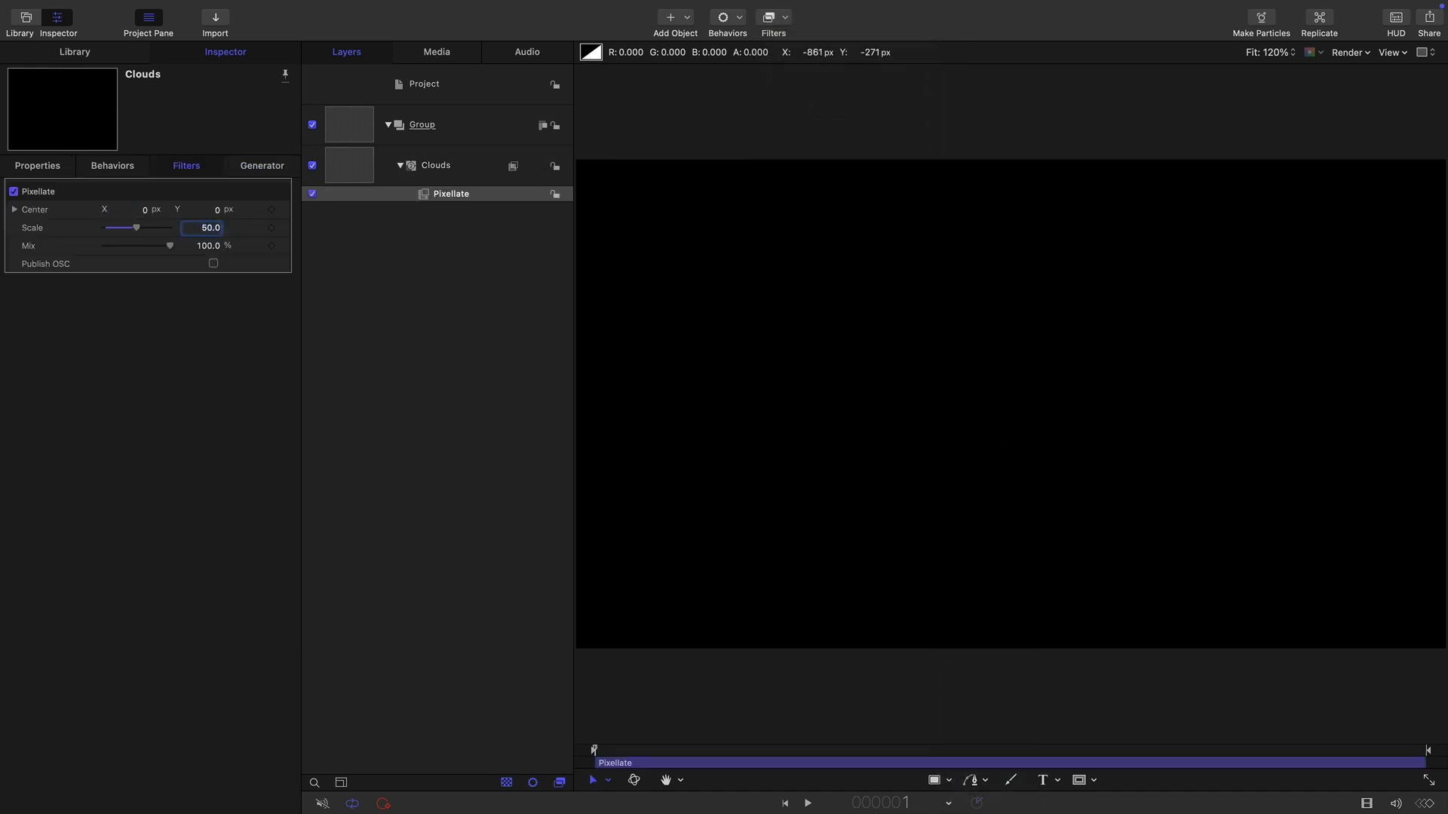
{"action": "left_click", "coordinate": [147, 212]}
{"action": "type", "text": "25"}
{"action": "key", "text": "Return"}
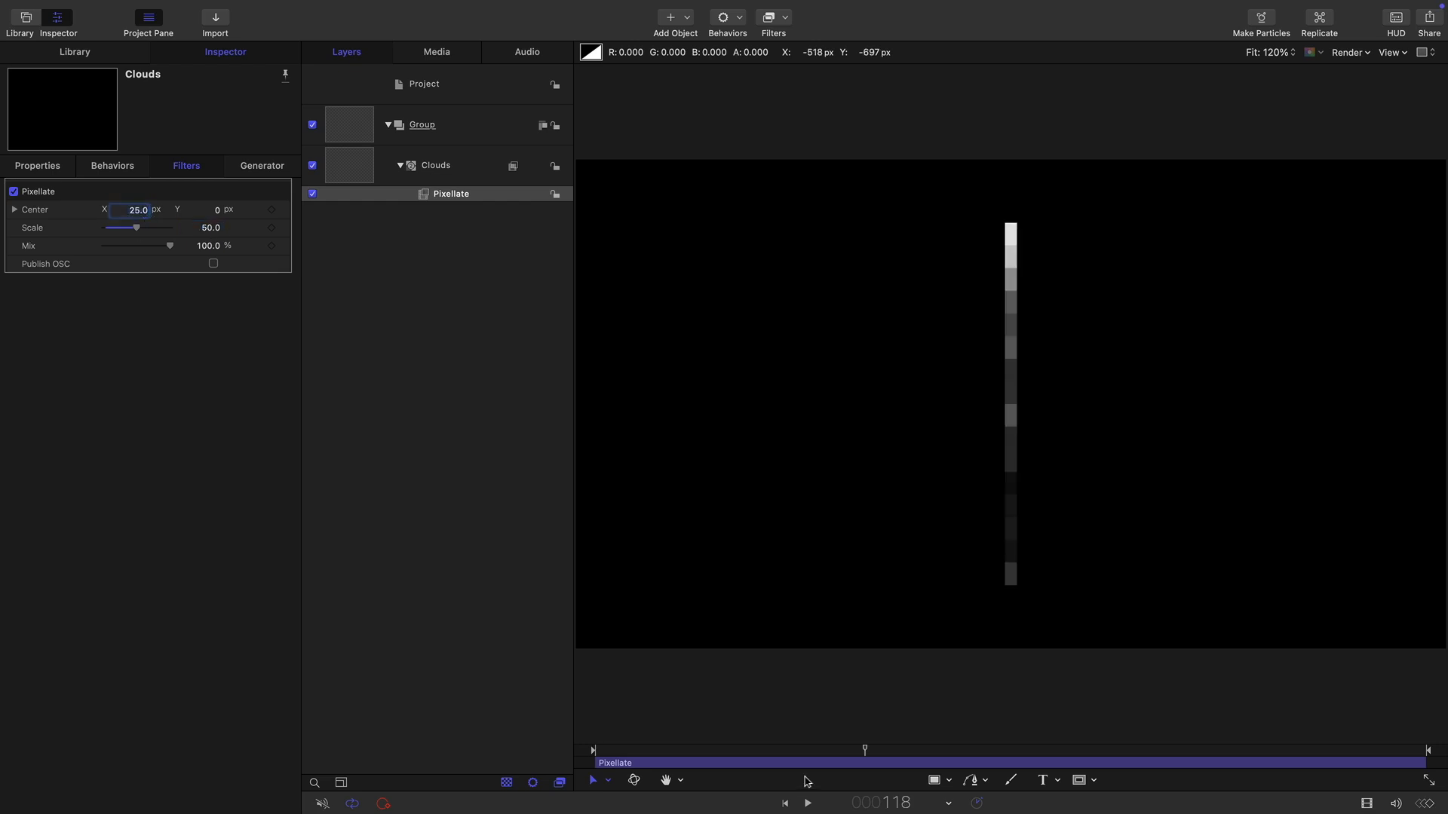
Play back the animation from the start to preview the pixellated clouds.
{"action": "left_click", "coordinate": [785, 804]}
{"action": "left_click", "coordinate": [808, 804]}
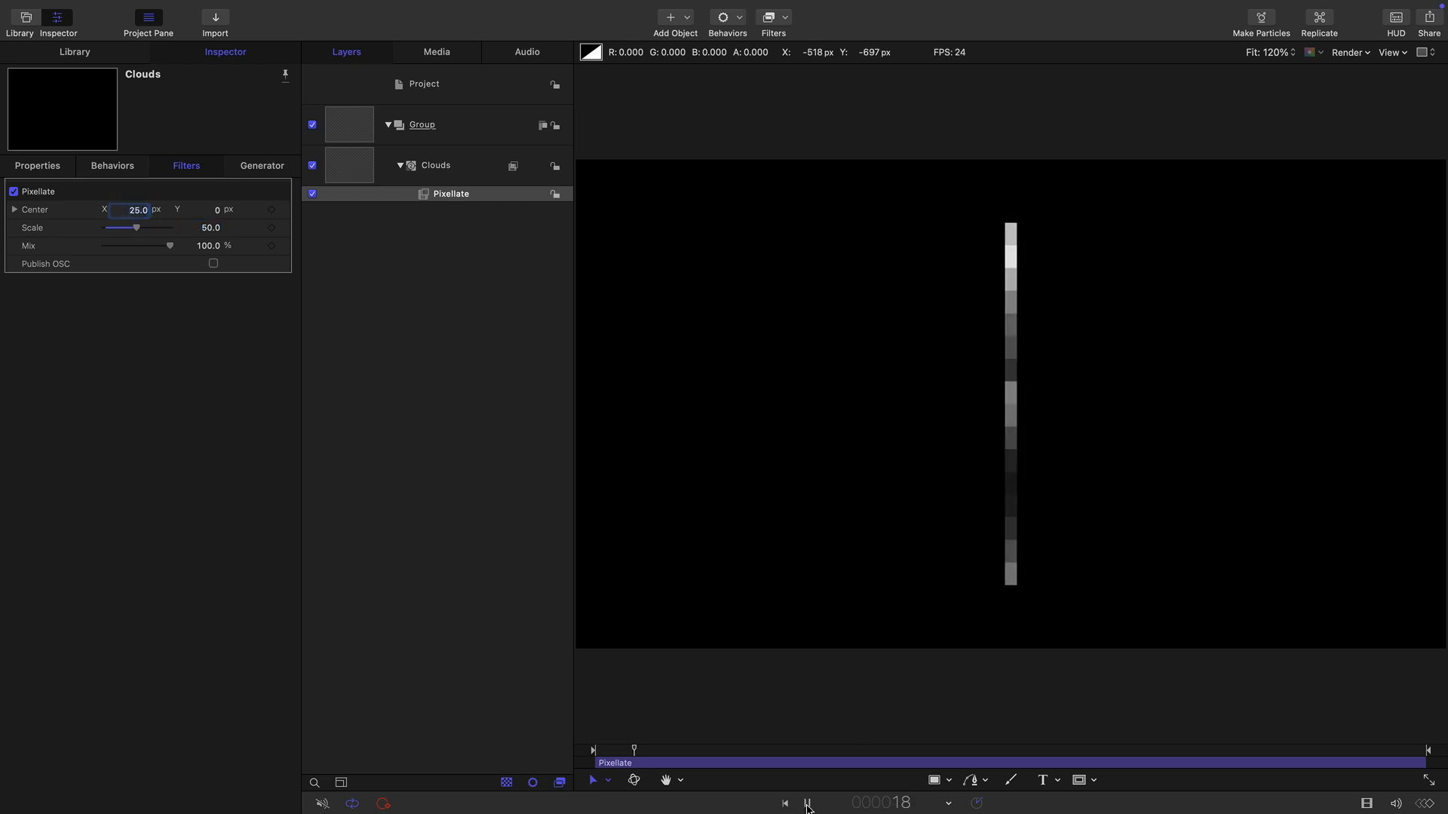
{"action": "left_click", "coordinate": [808, 804]}
Draw a small circle at the top end of the cloud bar.
{"action": "left_click", "coordinate": [352, 174]}
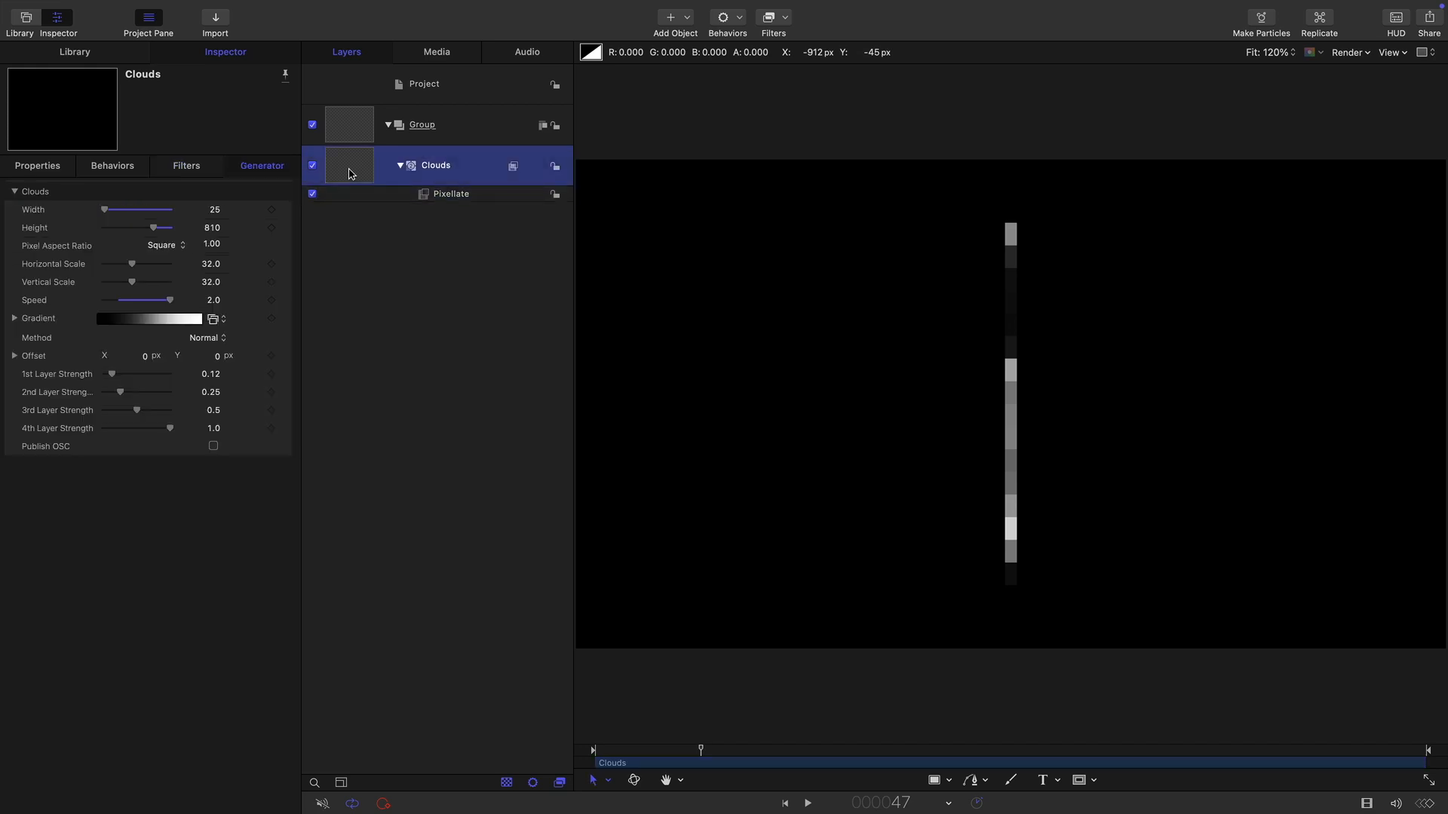
{"action": "left_click", "coordinate": [948, 780]}
{"action": "left_click_drag", "start_coordinate": [1011, 223], "coordinate": [1021, 233]}
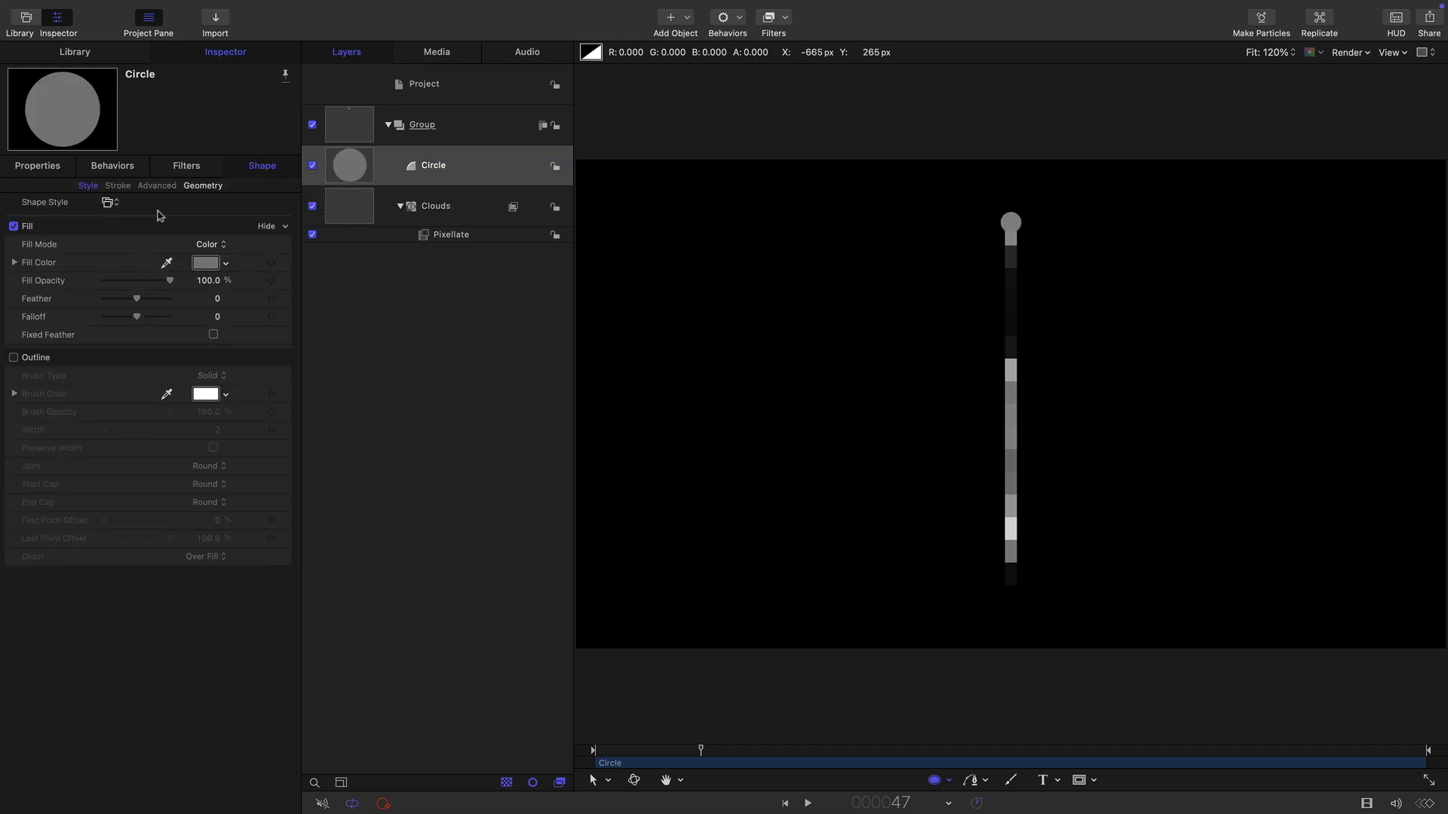
Set the circle's radius to 20.
{"action": "left_click", "coordinate": [201, 186]}
{"action": "left_click", "coordinate": [208, 243]}
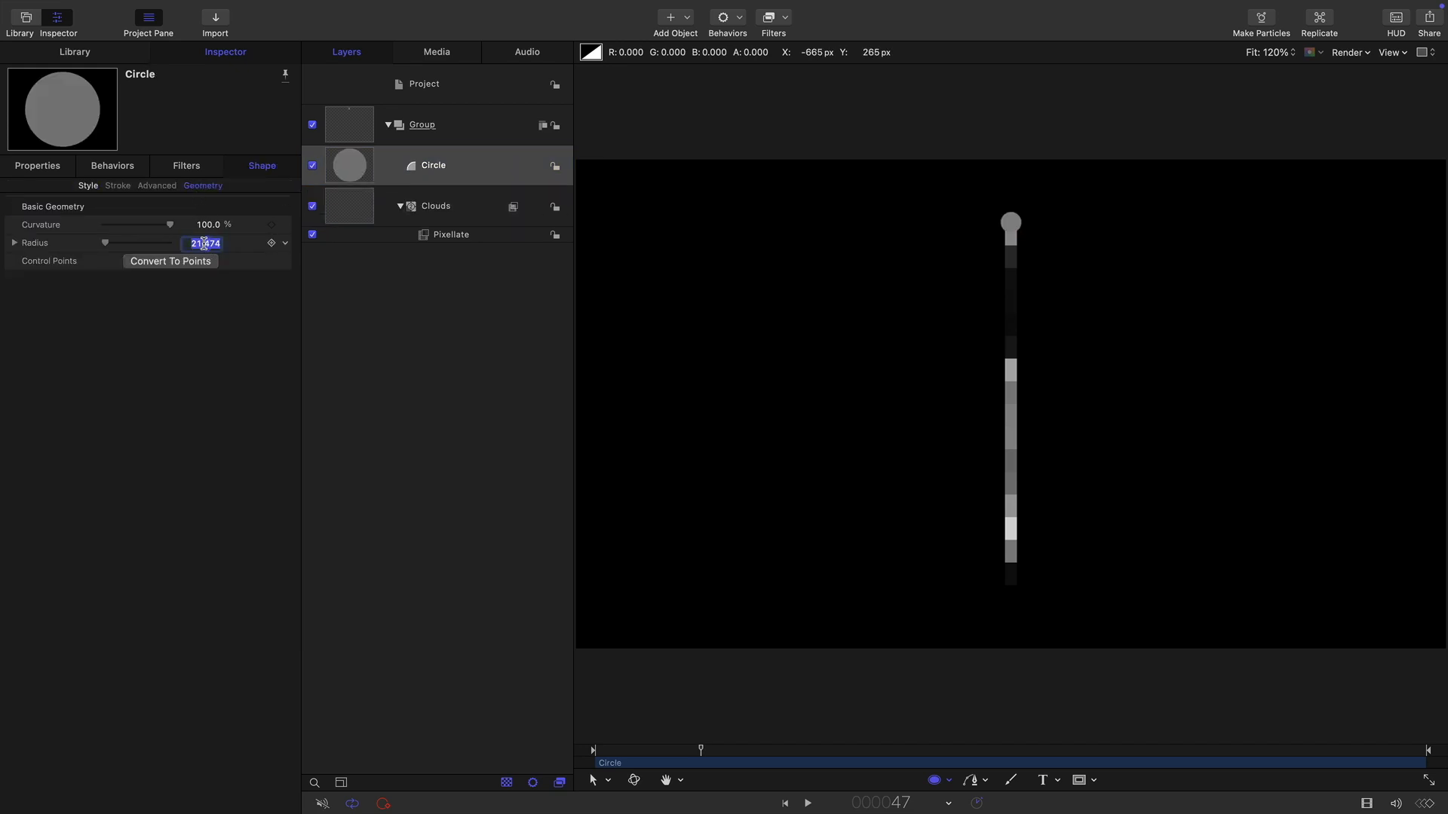
{"action": "type", "text": "20"}
Position the circle at X 0 px and Y 405 px.
{"action": "left_click", "coordinate": [41, 172]}
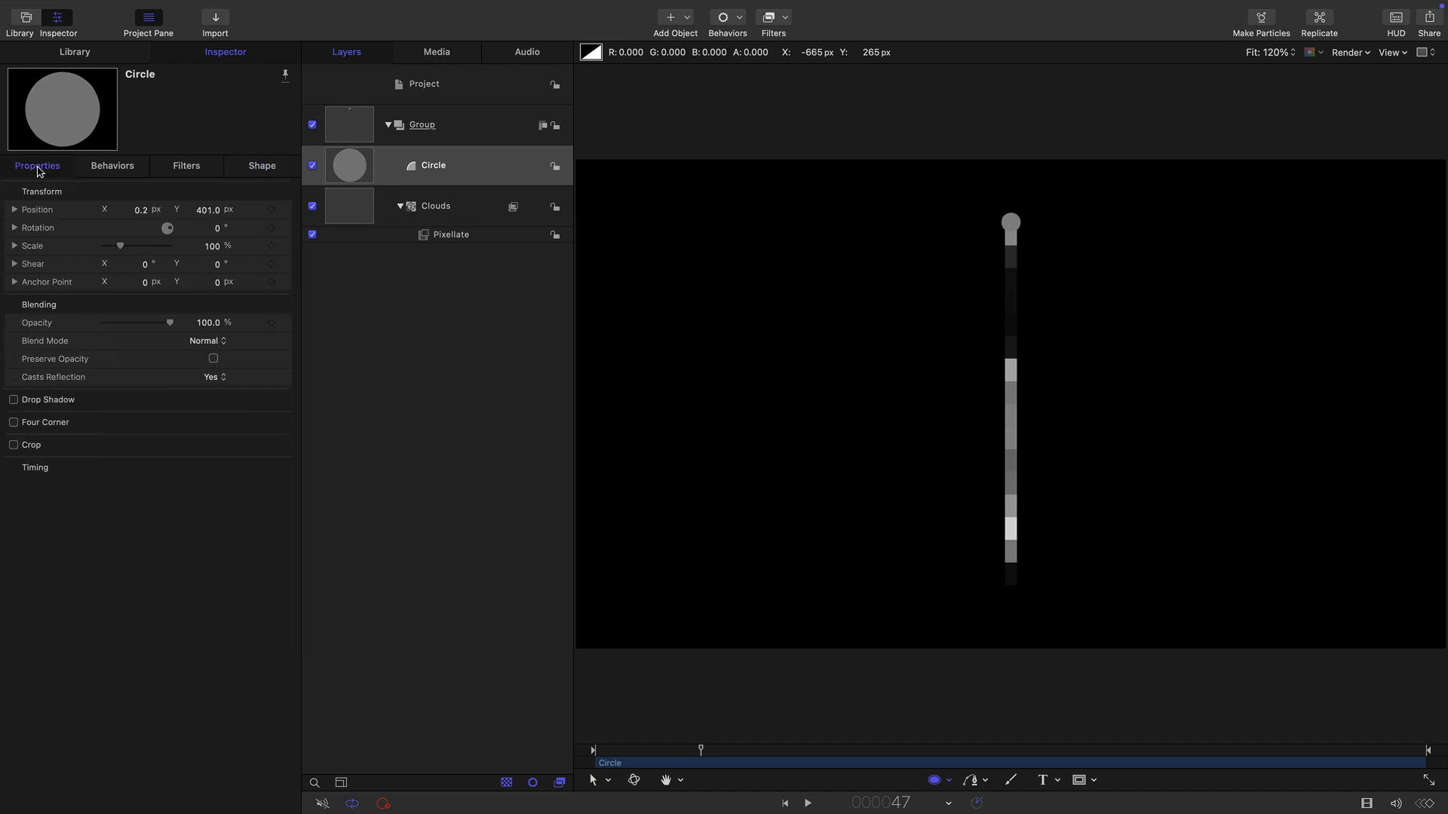
{"action": "left_click", "coordinate": [140, 212]}
{"action": "type", "text": "0"}
{"action": "key", "text": "Tab"}
{"action": "type", "text": "405"}
{"action": "key", "text": "Return"}
Make a clone layer of the circle and set the clone's Y position to -405 px.
{"action": "right_click", "coordinate": [348, 164]}
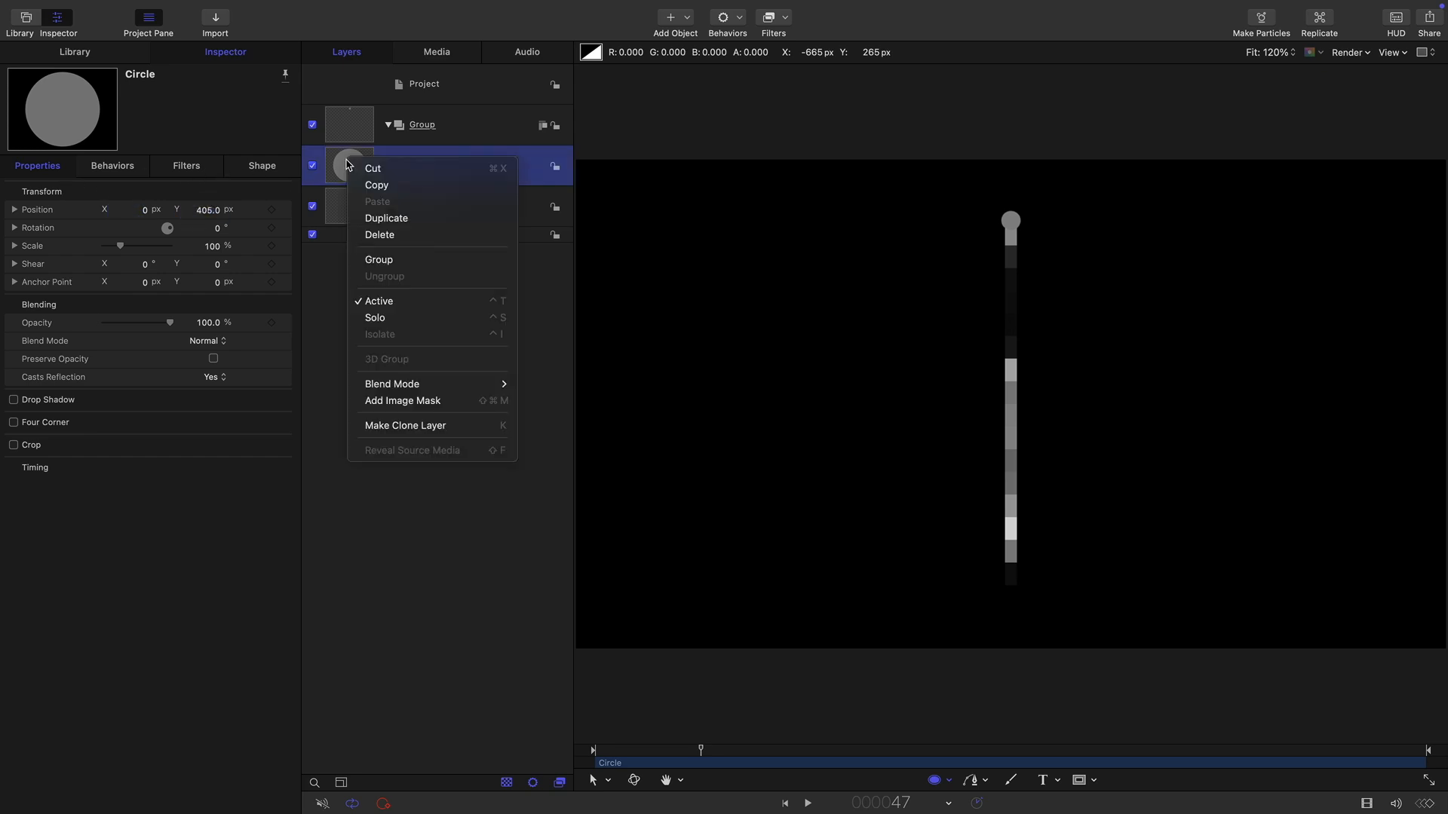
{"action": "left_click", "coordinate": [414, 435]}
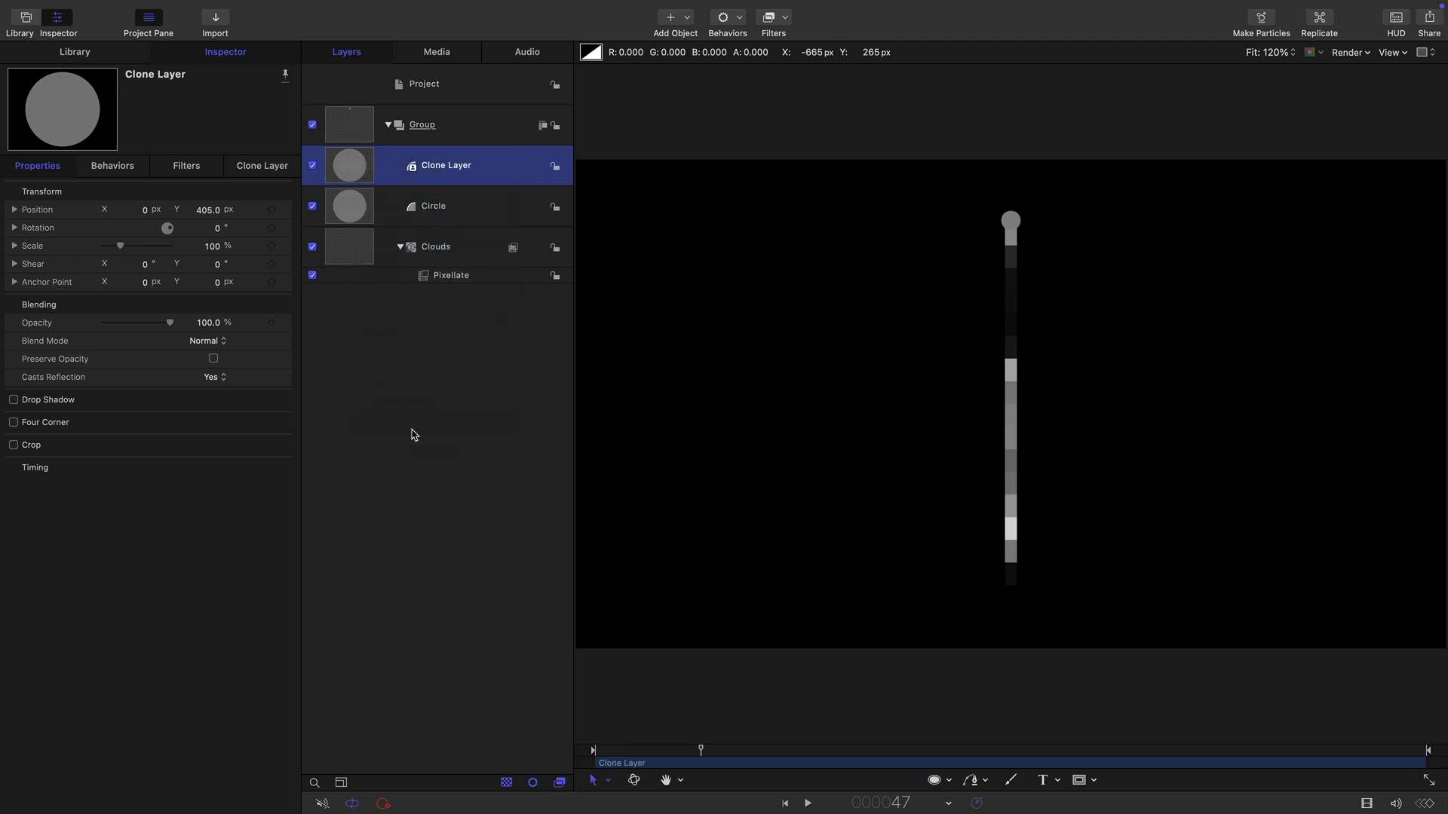
{"action": "left_click", "coordinate": [210, 211]}
{"action": "type", "text": "-4"}
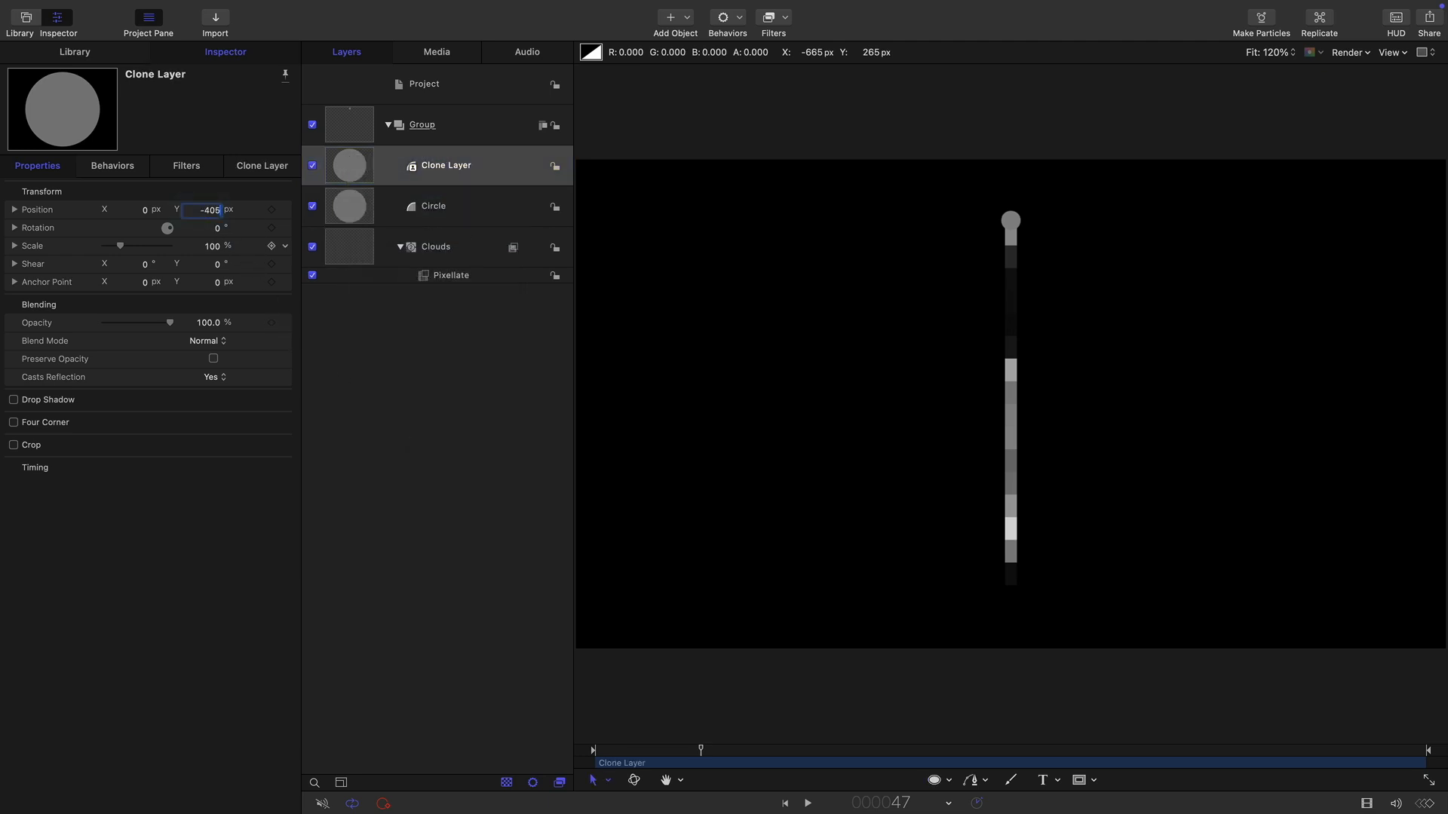
{"action": "key", "text": "Return"}
Duplicate the clone layer and set the copy's Y position to 0 px.
{"action": "right_click", "coordinate": [370, 164]}
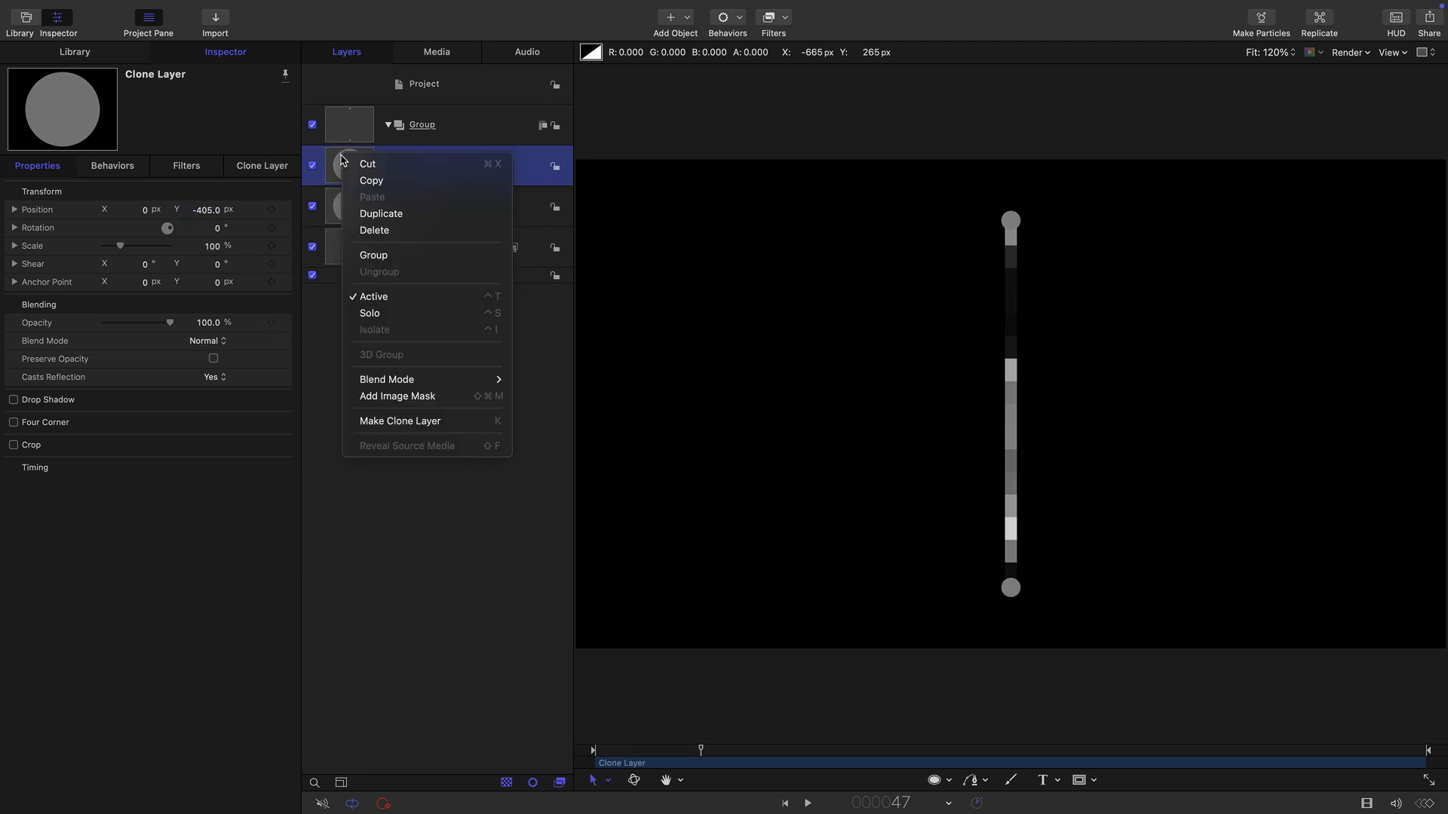
{"action": "left_click", "coordinate": [388, 219]}
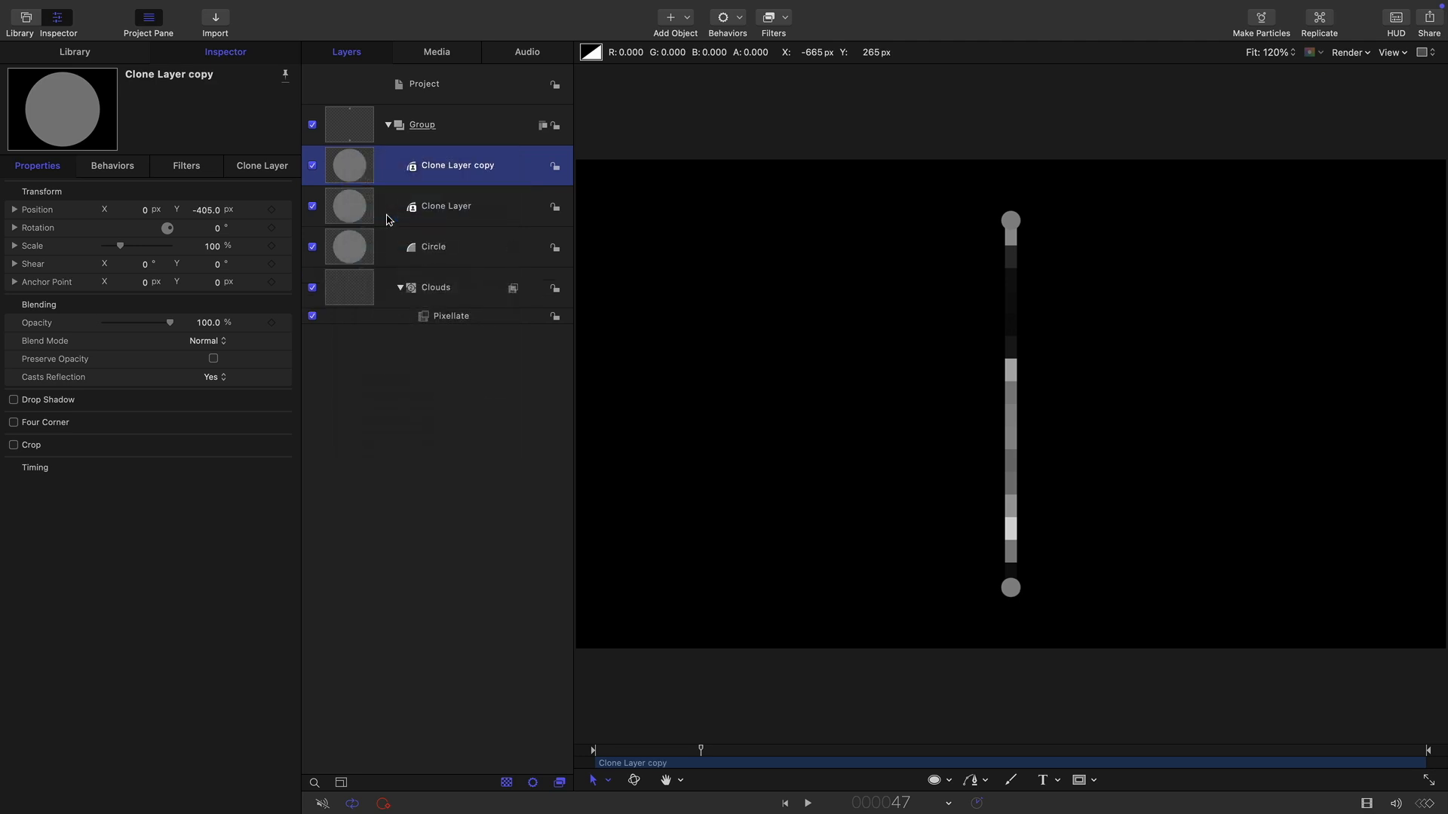
{"action": "left_click", "coordinate": [206, 210]}
{"action": "type", "text": "0"}
{"action": "key", "text": "Return"}
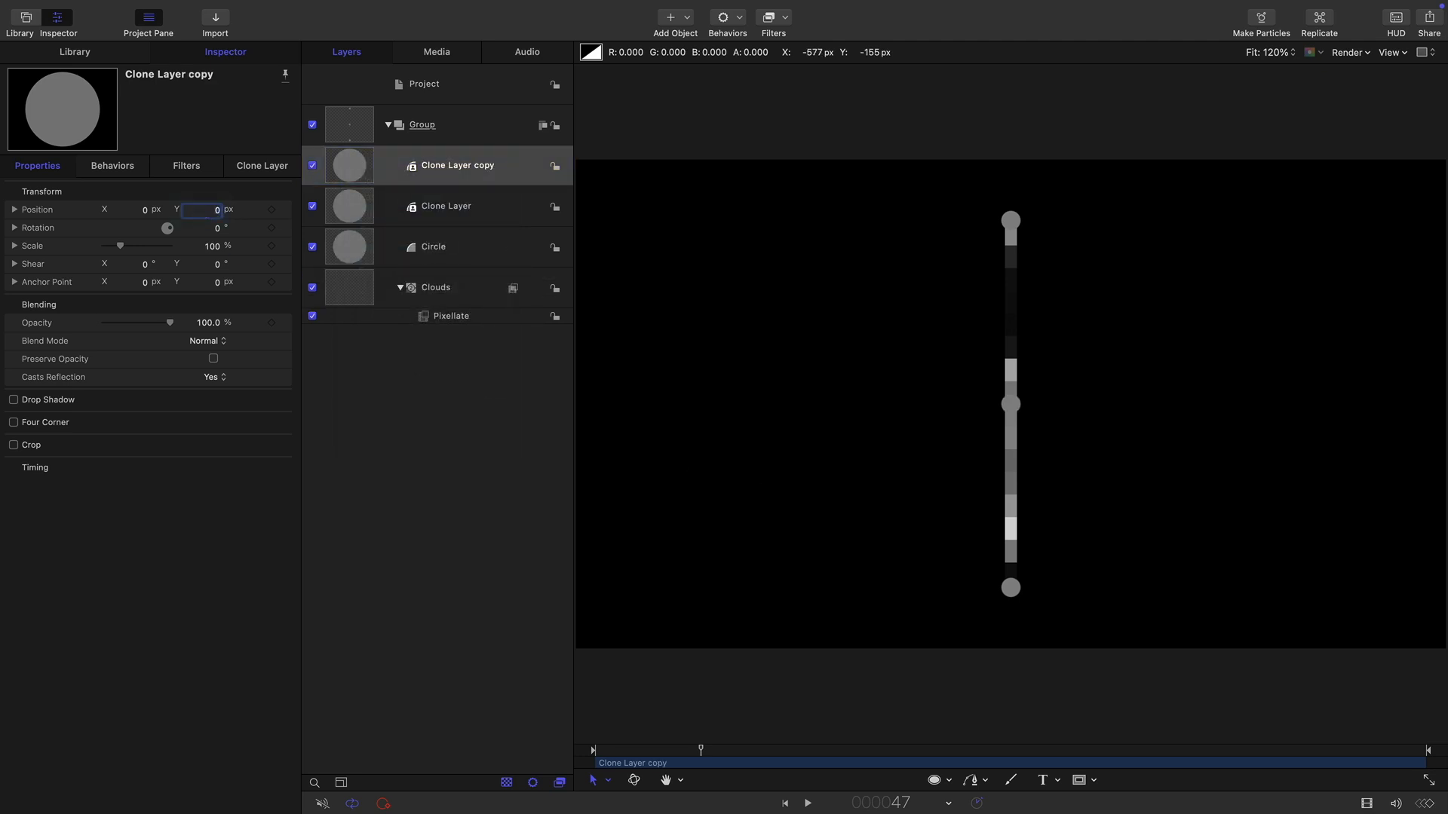
Add an Oscillate parameter behavior to the copy's Y position.
{"action": "left_click", "coordinate": [14, 209]}
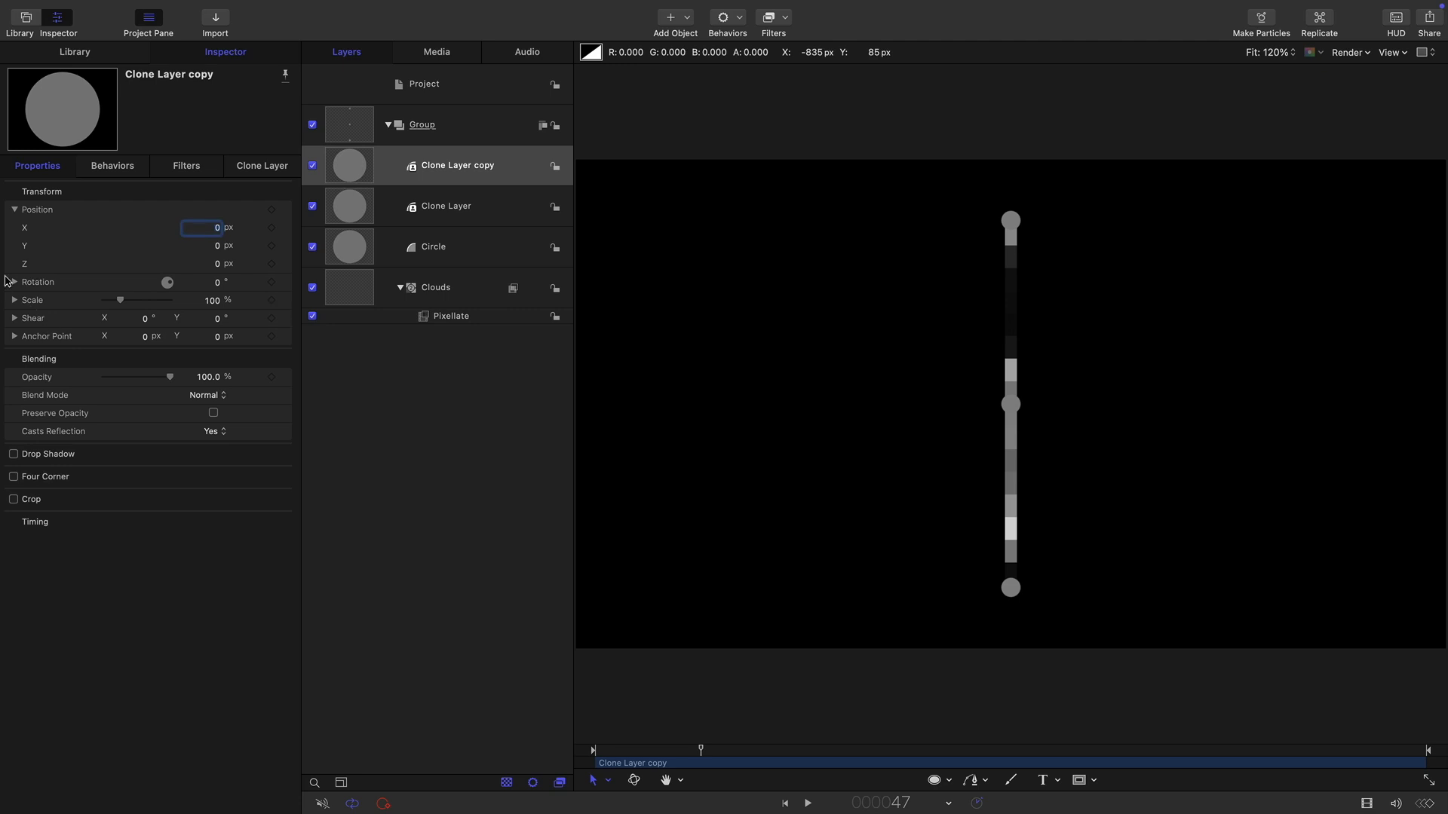
{"action": "right_click", "coordinate": [283, 246]}
{"action": "mouse_move", "coordinate": [354, 406]}
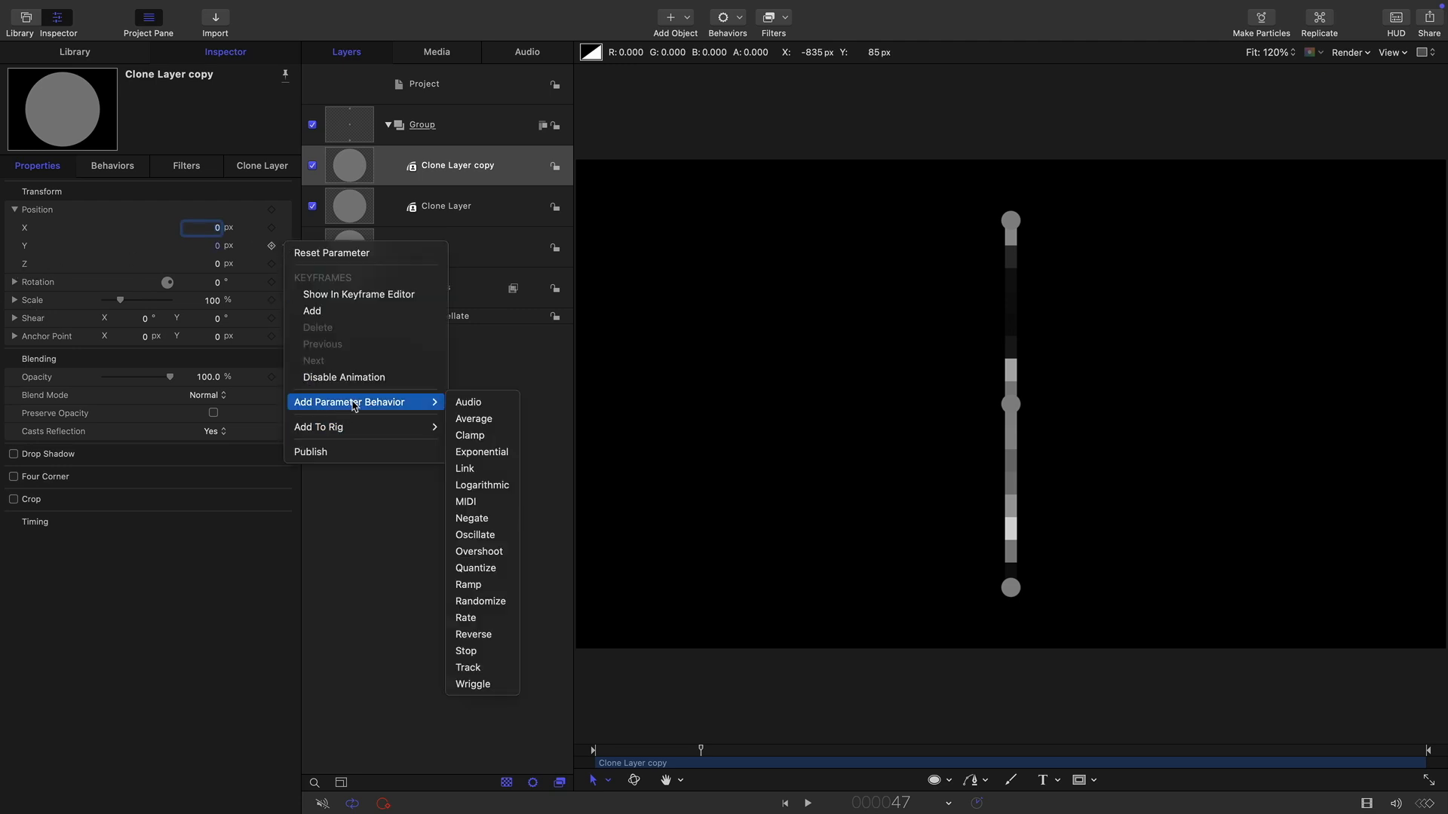
{"action": "left_click", "coordinate": [475, 535]}
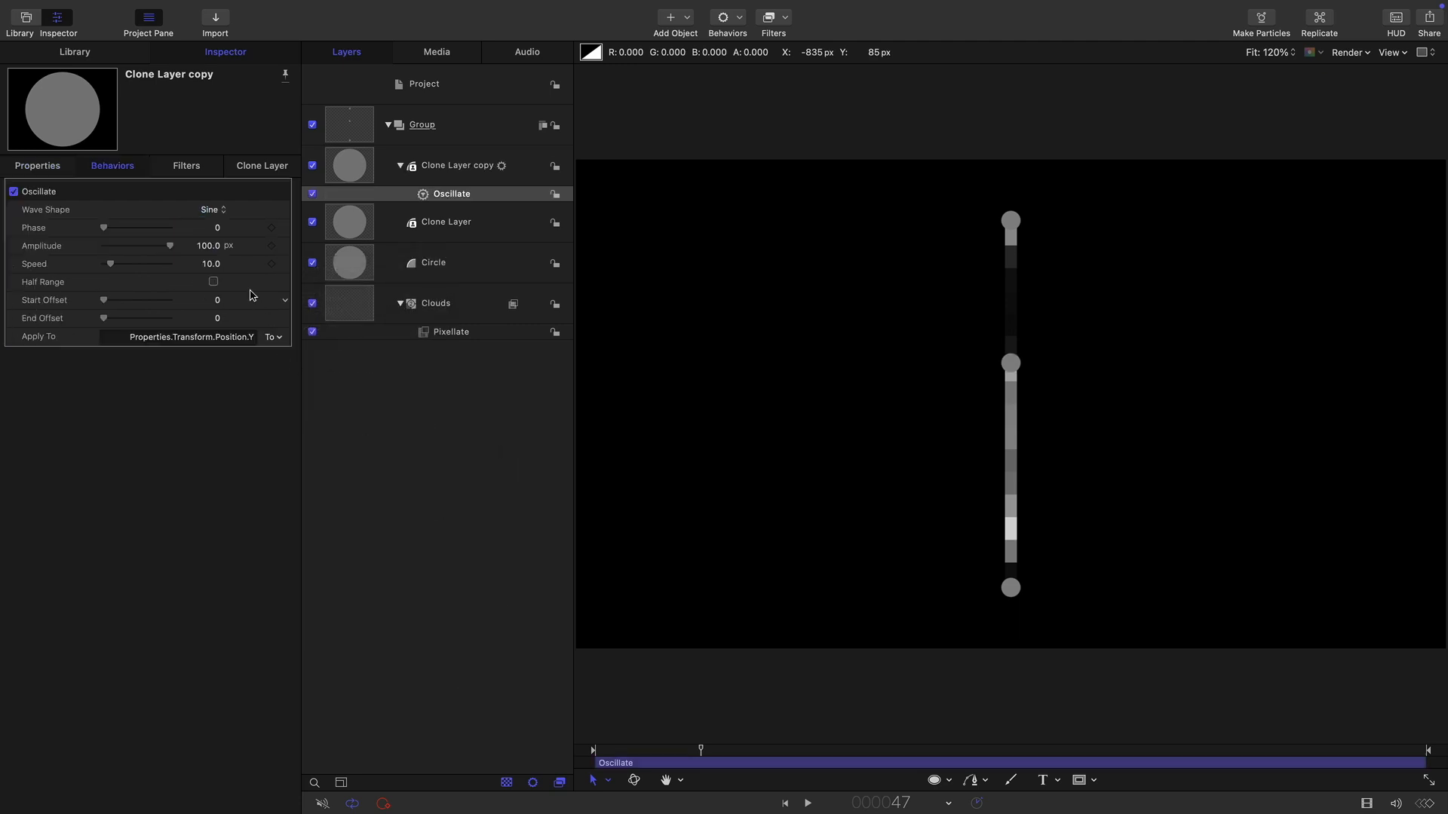
Set the Oscillate amplitude to 240 px and its speed to 20.
{"action": "double_click", "coordinate": [212, 246]}
{"action": "type", "text": "240"}
{"action": "key", "text": "Return"}
{"action": "double_click", "coordinate": [213, 264]}
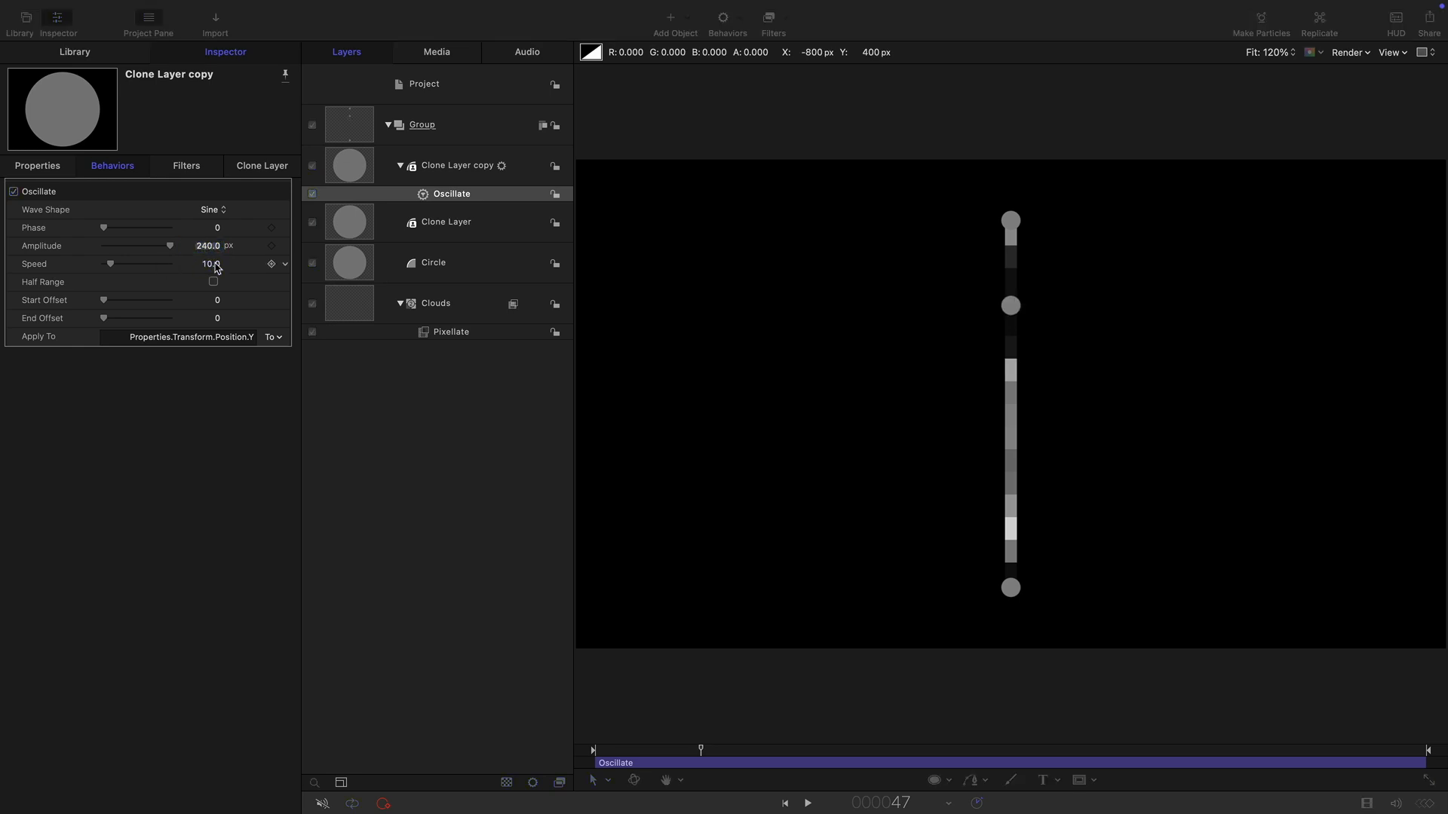
{"action": "type", "text": "2"}
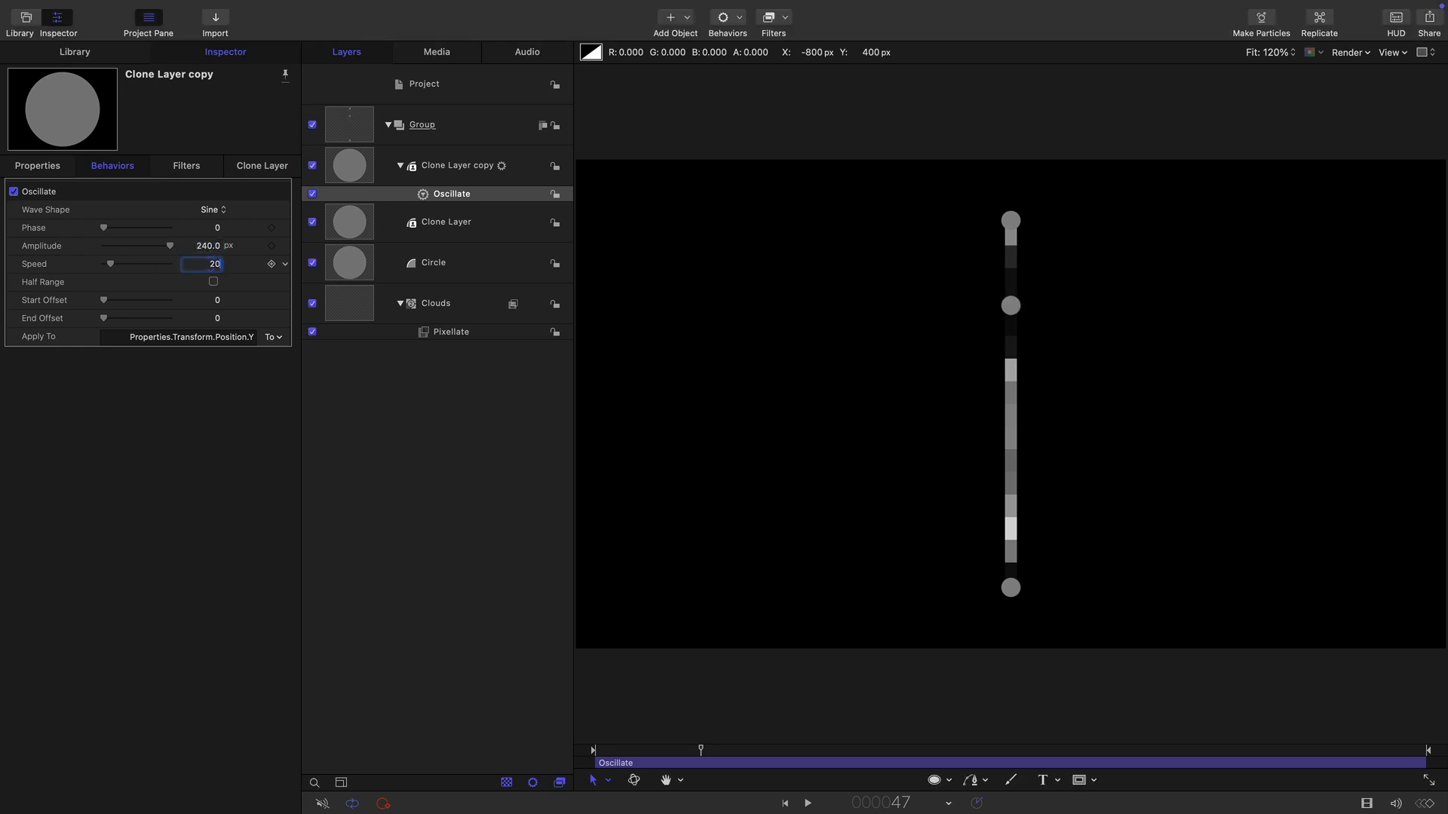
{"action": "type", "text": "0"}
{"action": "key", "text": "Return"}
Play the animation to preview the oscillating circle.
{"action": "left_click", "coordinate": [807, 804]}
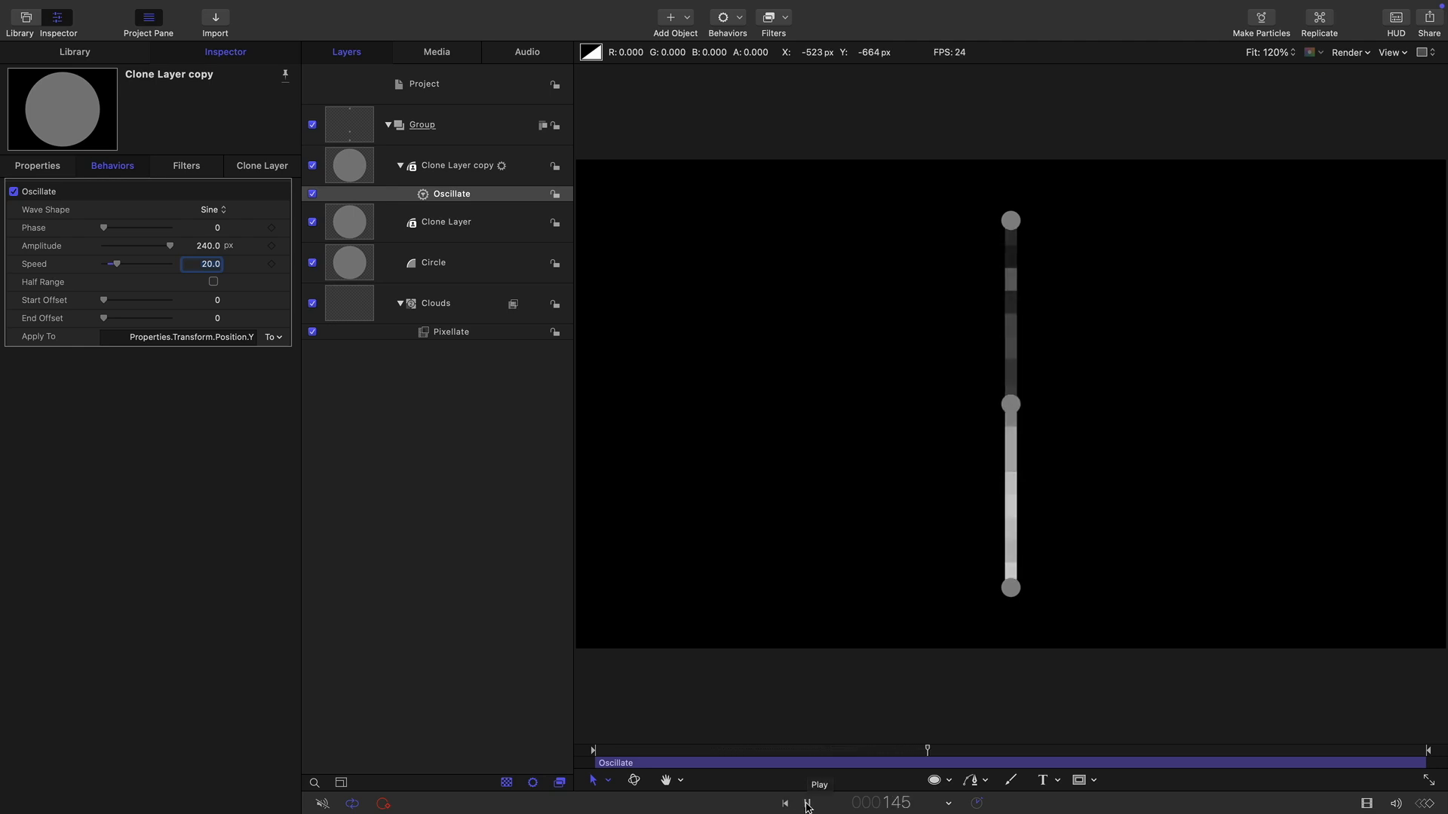
{"action": "left_click", "coordinate": [807, 803]}
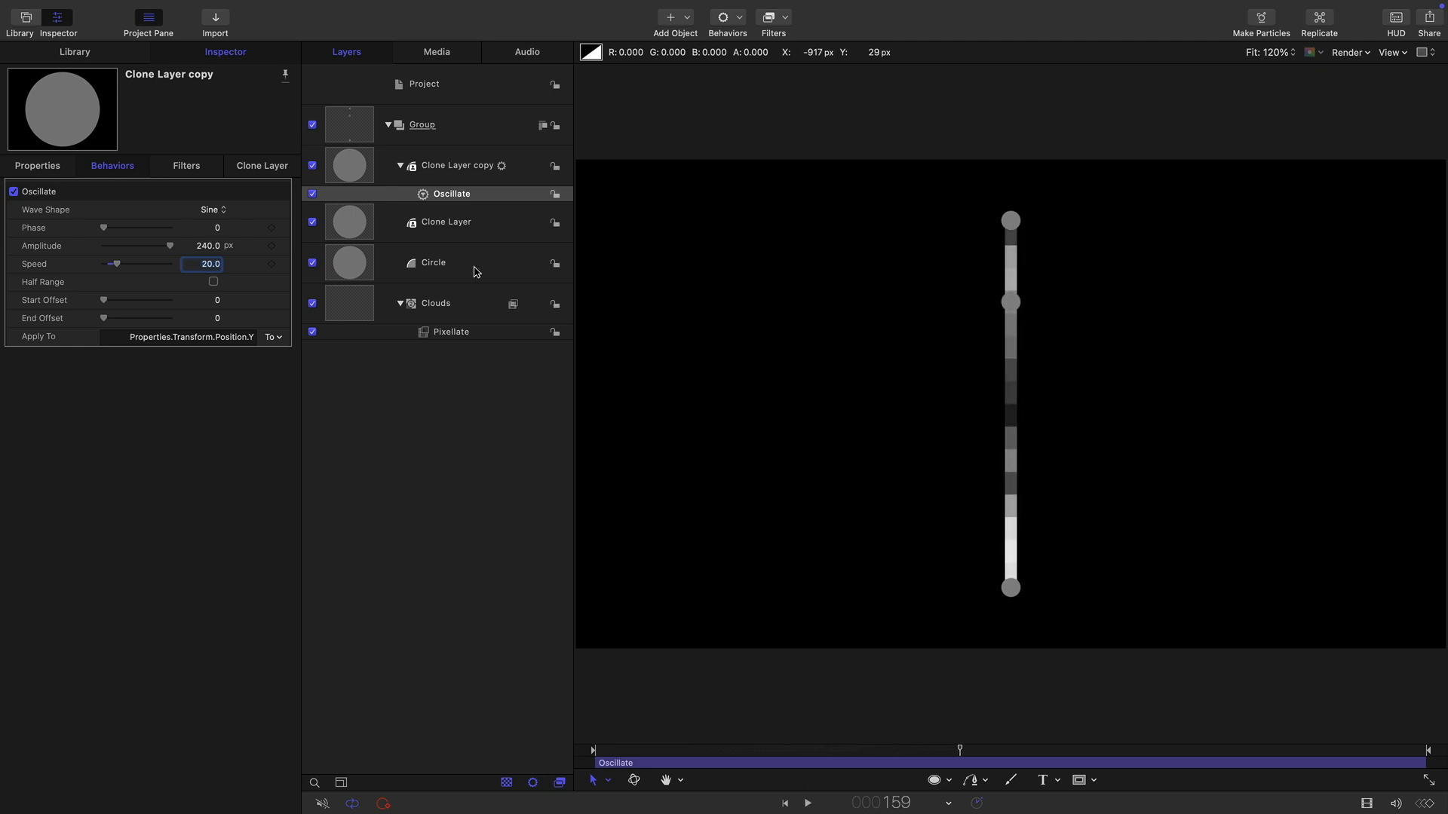
Enable an outline on the original circle shape.
{"action": "left_click", "coordinate": [353, 273]}
{"action": "left_click", "coordinate": [261, 166]}
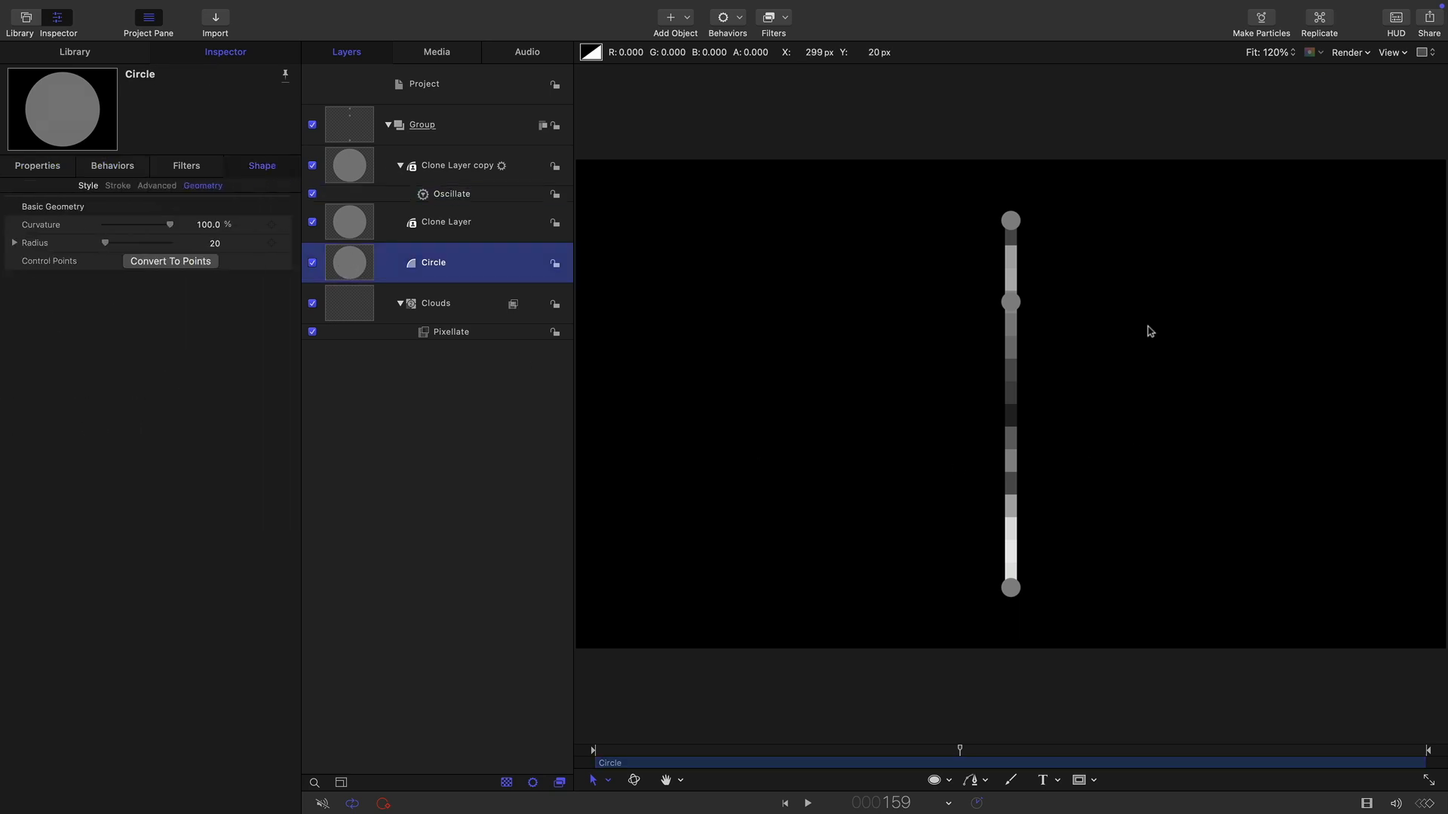
{"action": "left_click", "coordinate": [88, 185]}
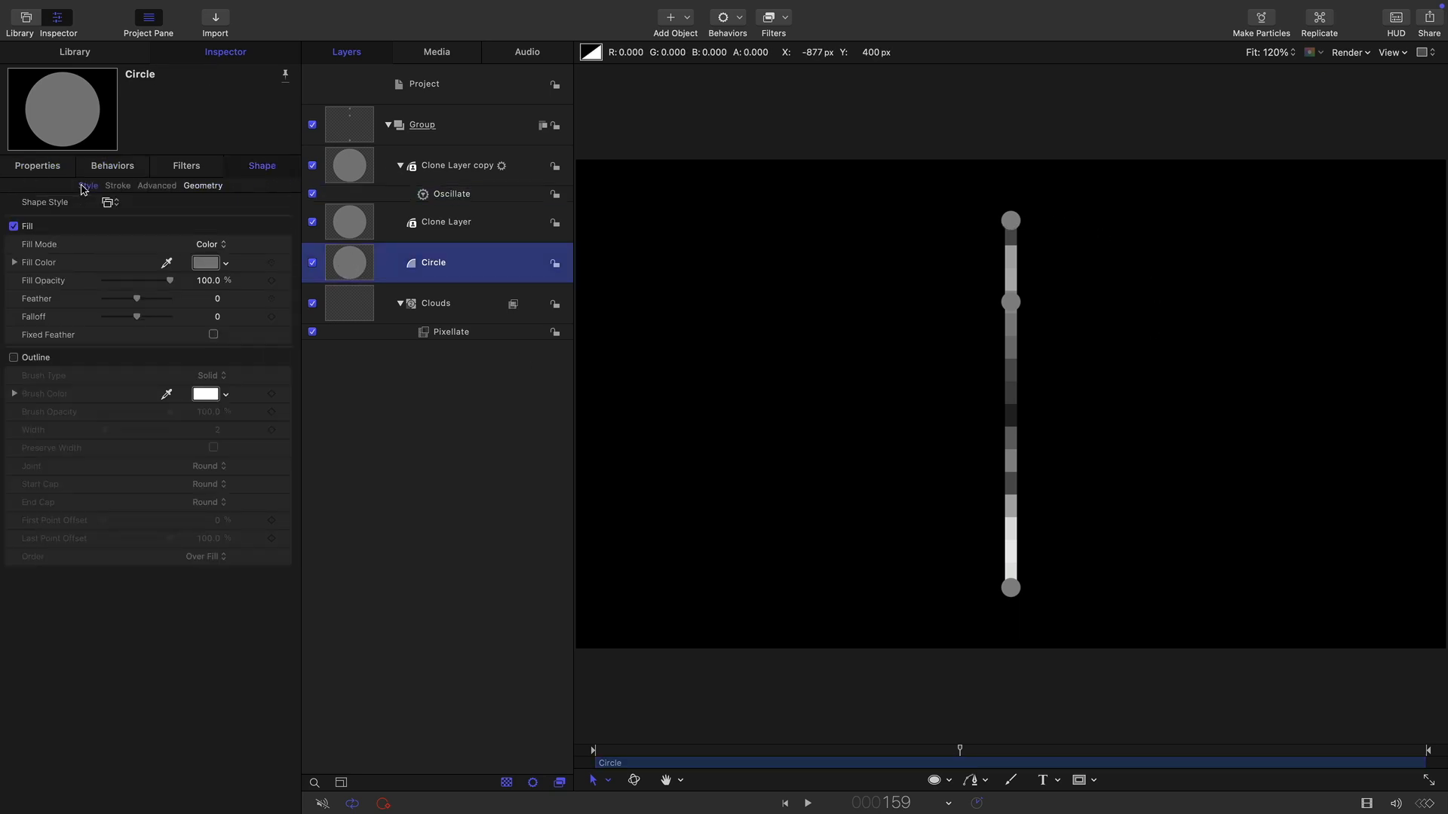
{"action": "left_click", "coordinate": [14, 358]}
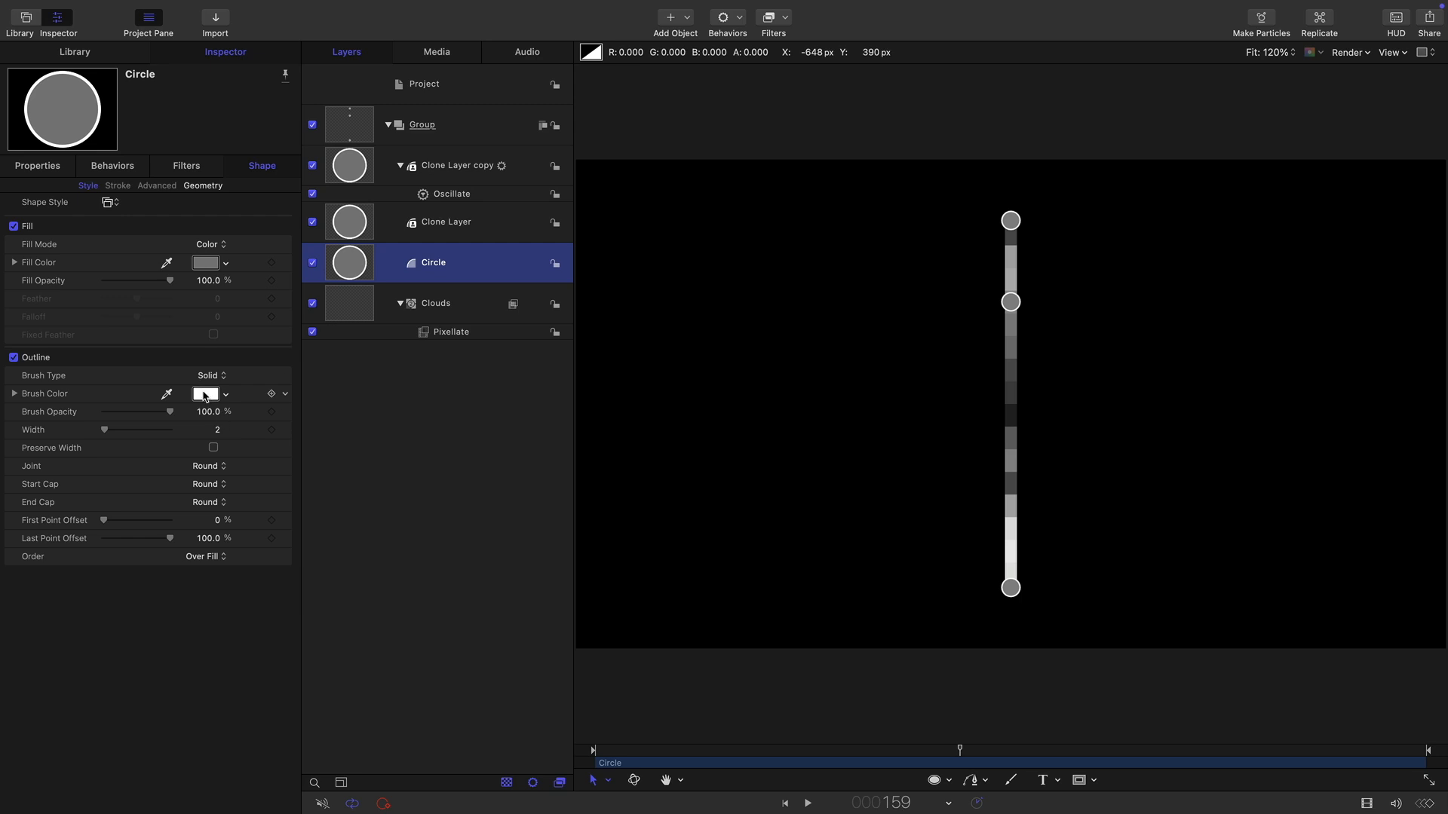
Make a clone layer of the whole Group and hide the original group.
{"action": "left_click", "coordinate": [390, 125]}
{"action": "left_click", "coordinate": [358, 131]}
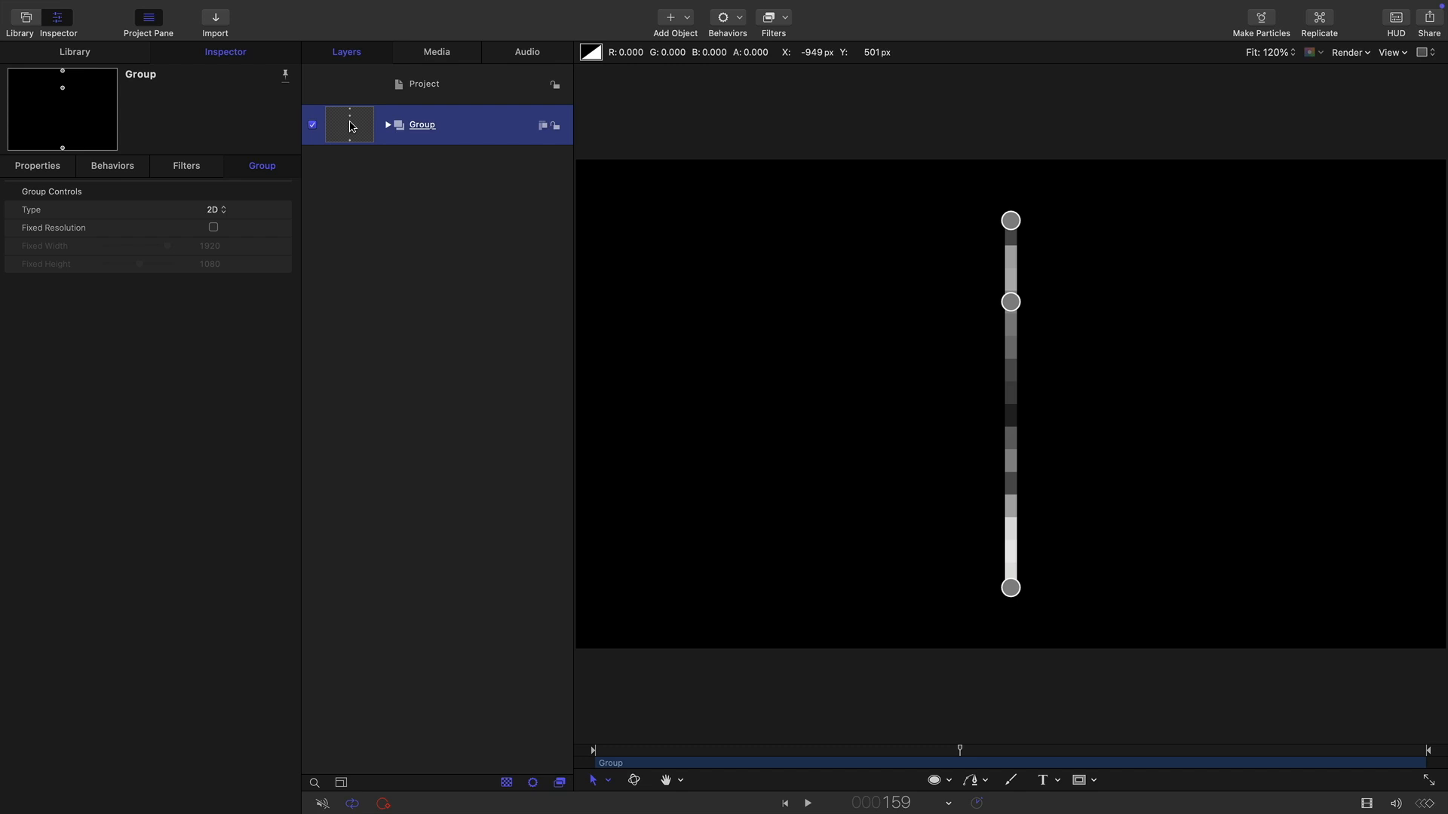
{"action": "right_click", "coordinate": [351, 127]}
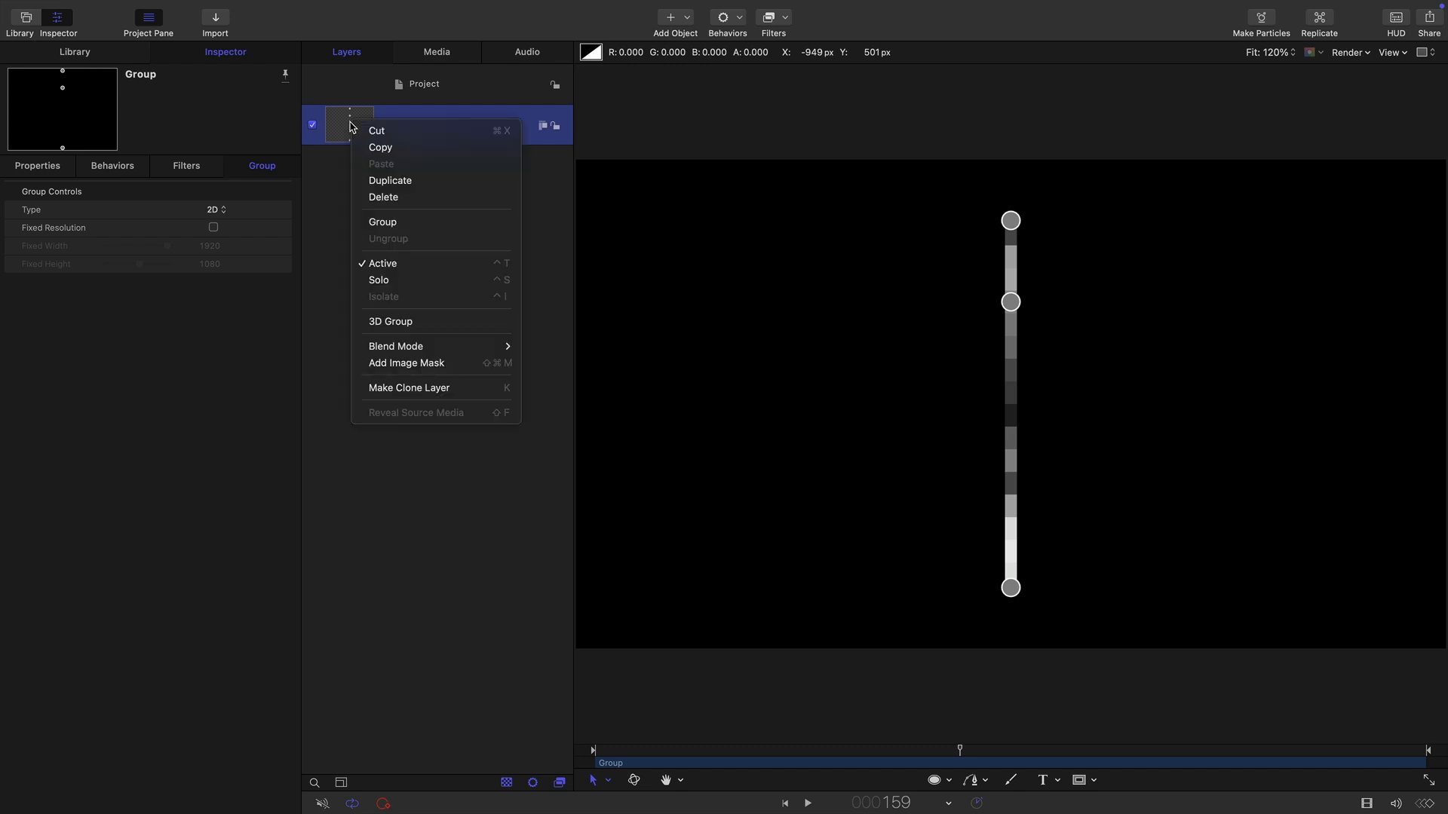
{"action": "left_click", "coordinate": [448, 389]}
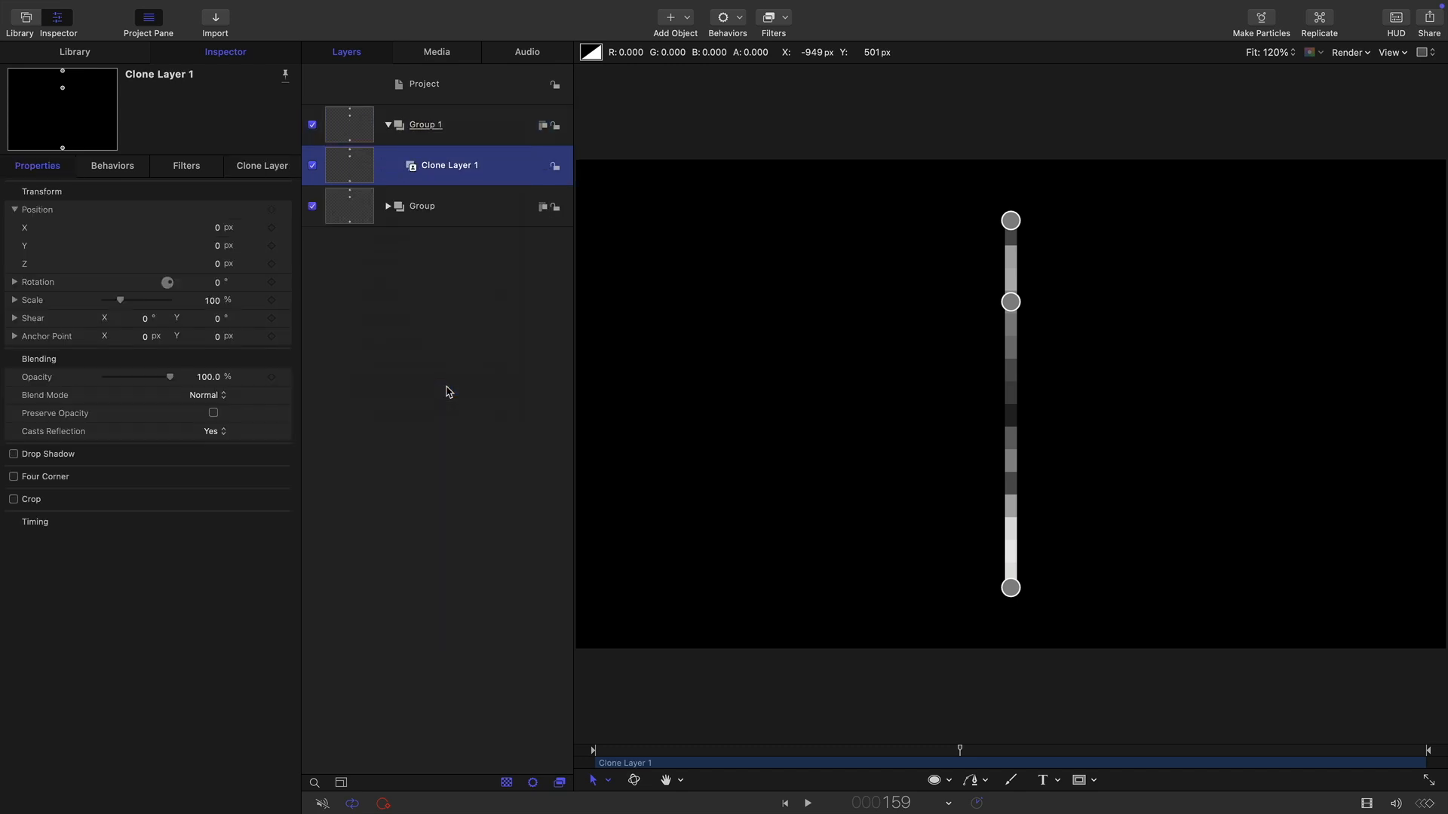
{"action": "left_click", "coordinate": [312, 207]}
Replicate the group's clone layer.
{"action": "mouse_move", "coordinate": [281, 4]}
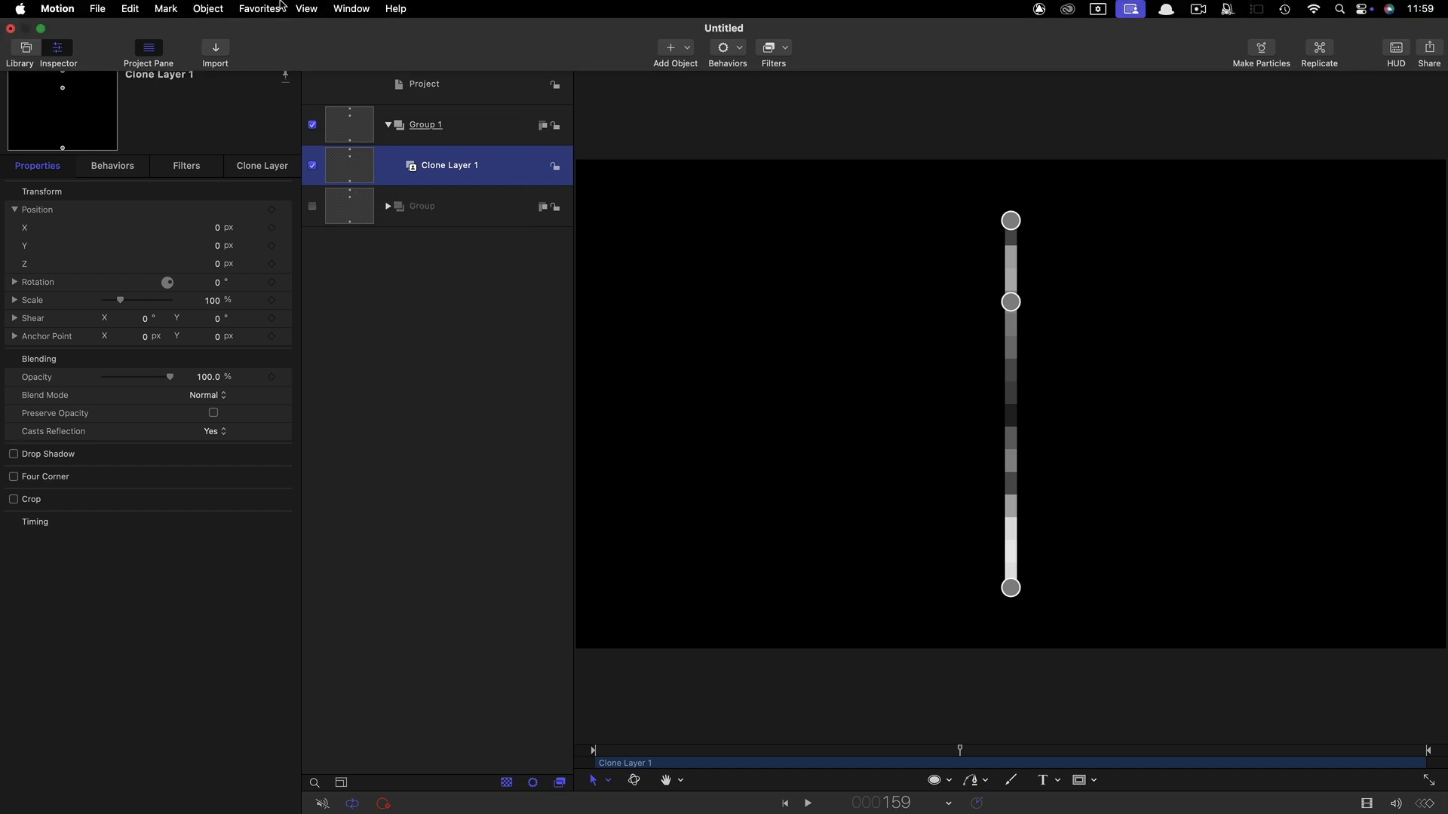
{"action": "left_click", "coordinate": [206, 8]}
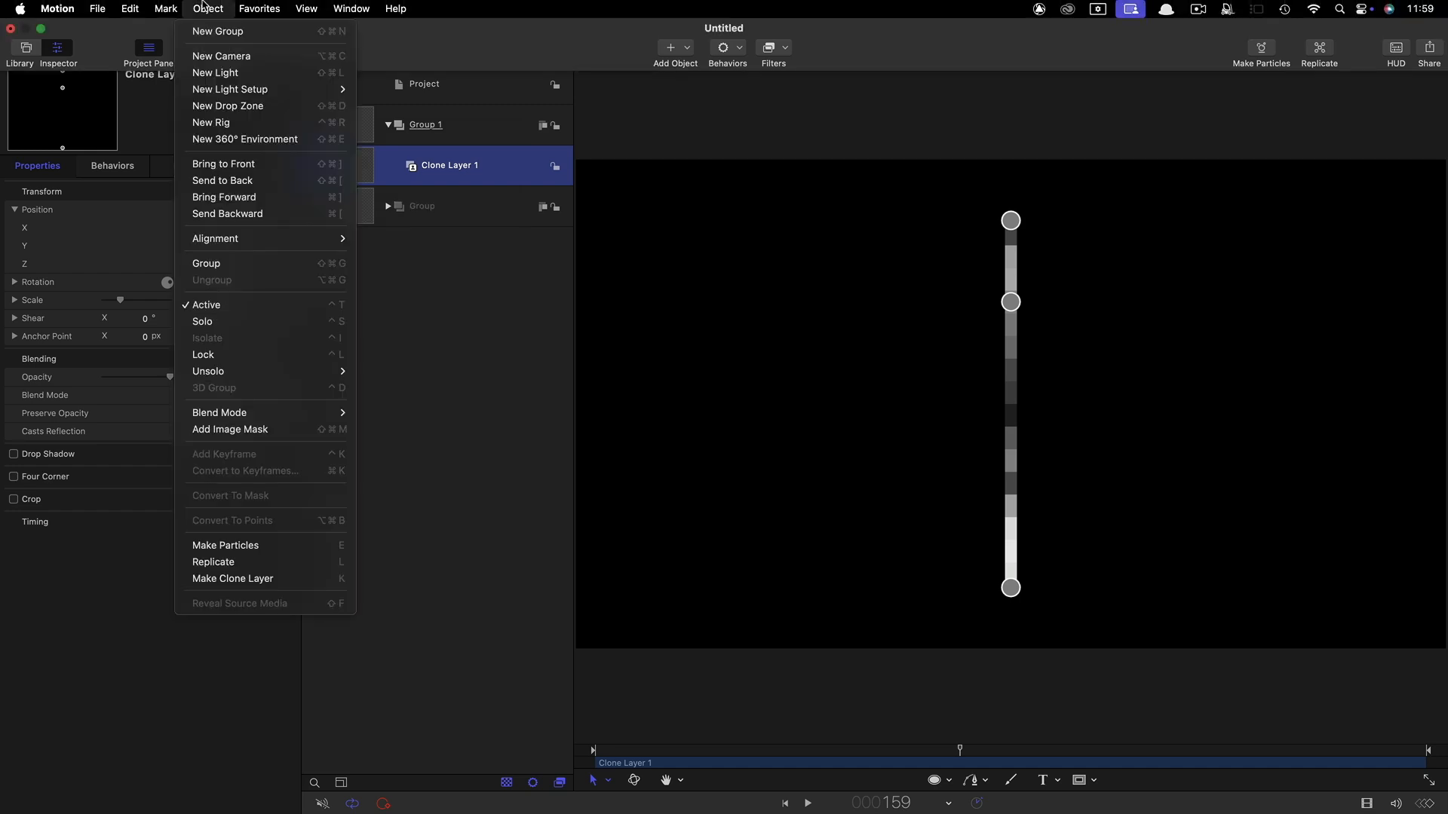
{"action": "left_click", "coordinate": [259, 562]}
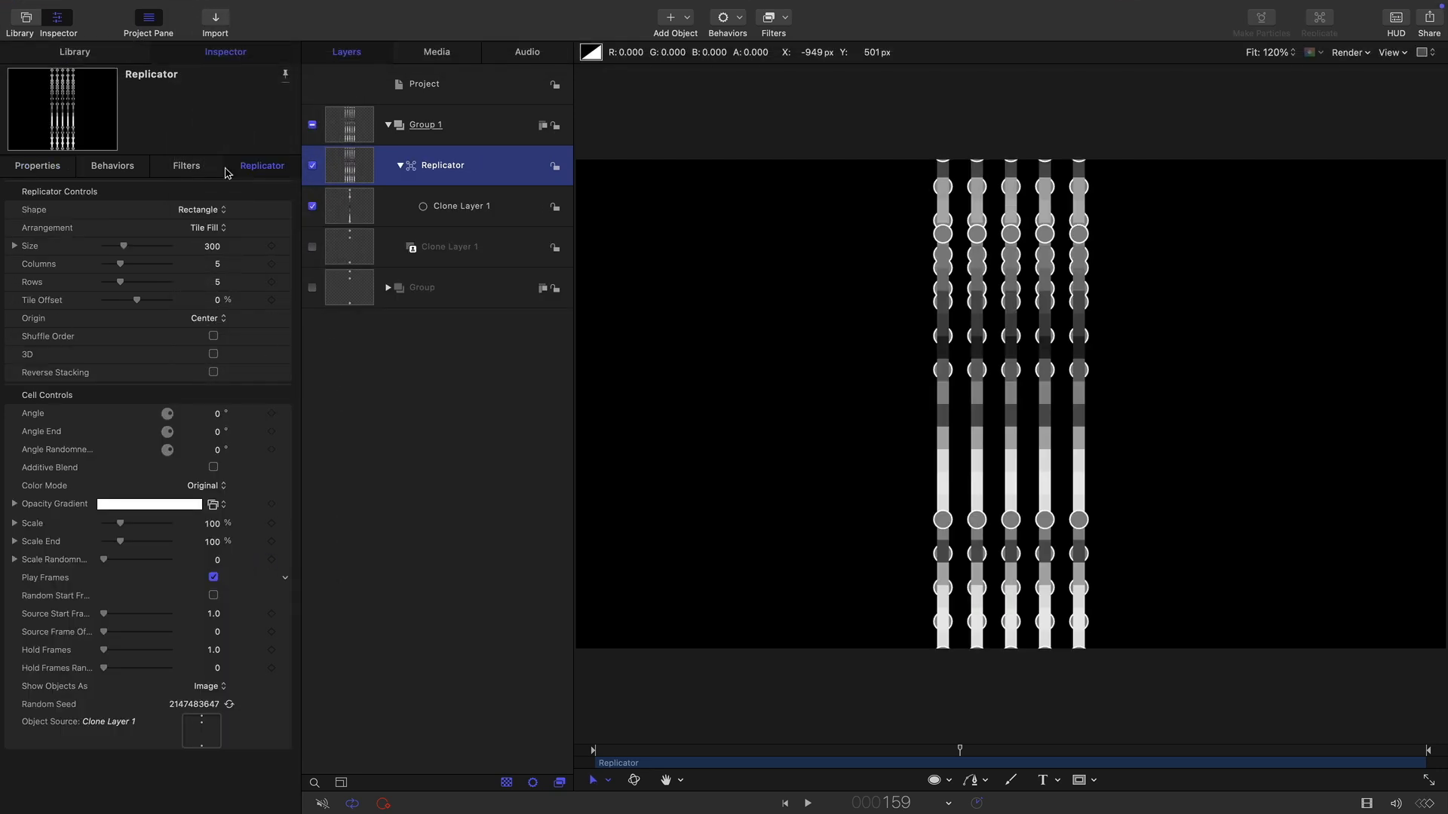
Set the replicator to a Circle shape with Outline arrangement and a radius of 860.
{"action": "left_click", "coordinate": [200, 211]}
{"action": "left_click", "coordinate": [205, 226]}
{"action": "left_click", "coordinate": [208, 229]}
{"action": "left_click", "coordinate": [208, 214]}
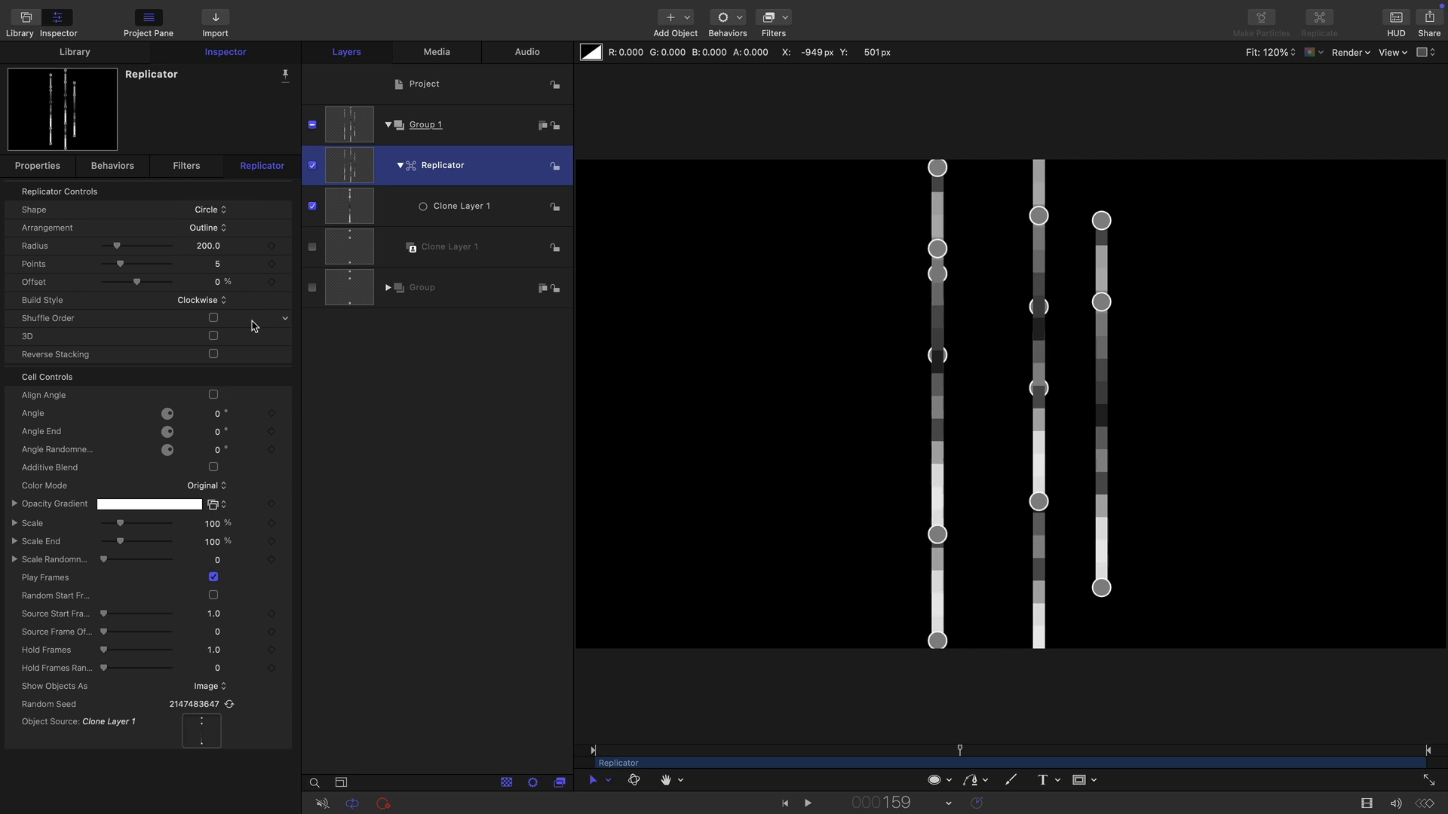
{"action": "left_click", "coordinate": [208, 246]}
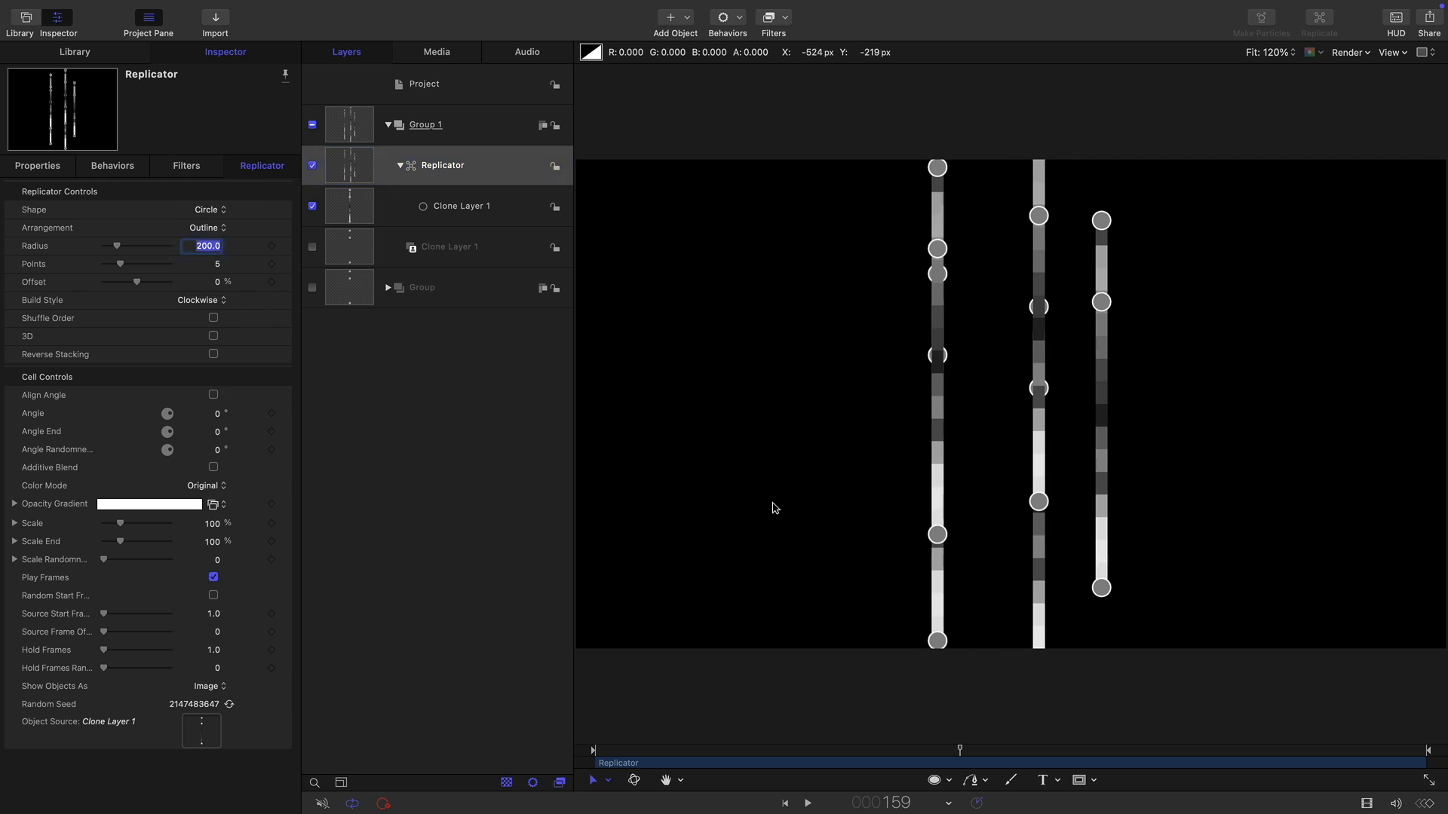
{"action": "type", "text": "860"}
{"action": "key", "text": "Return"}
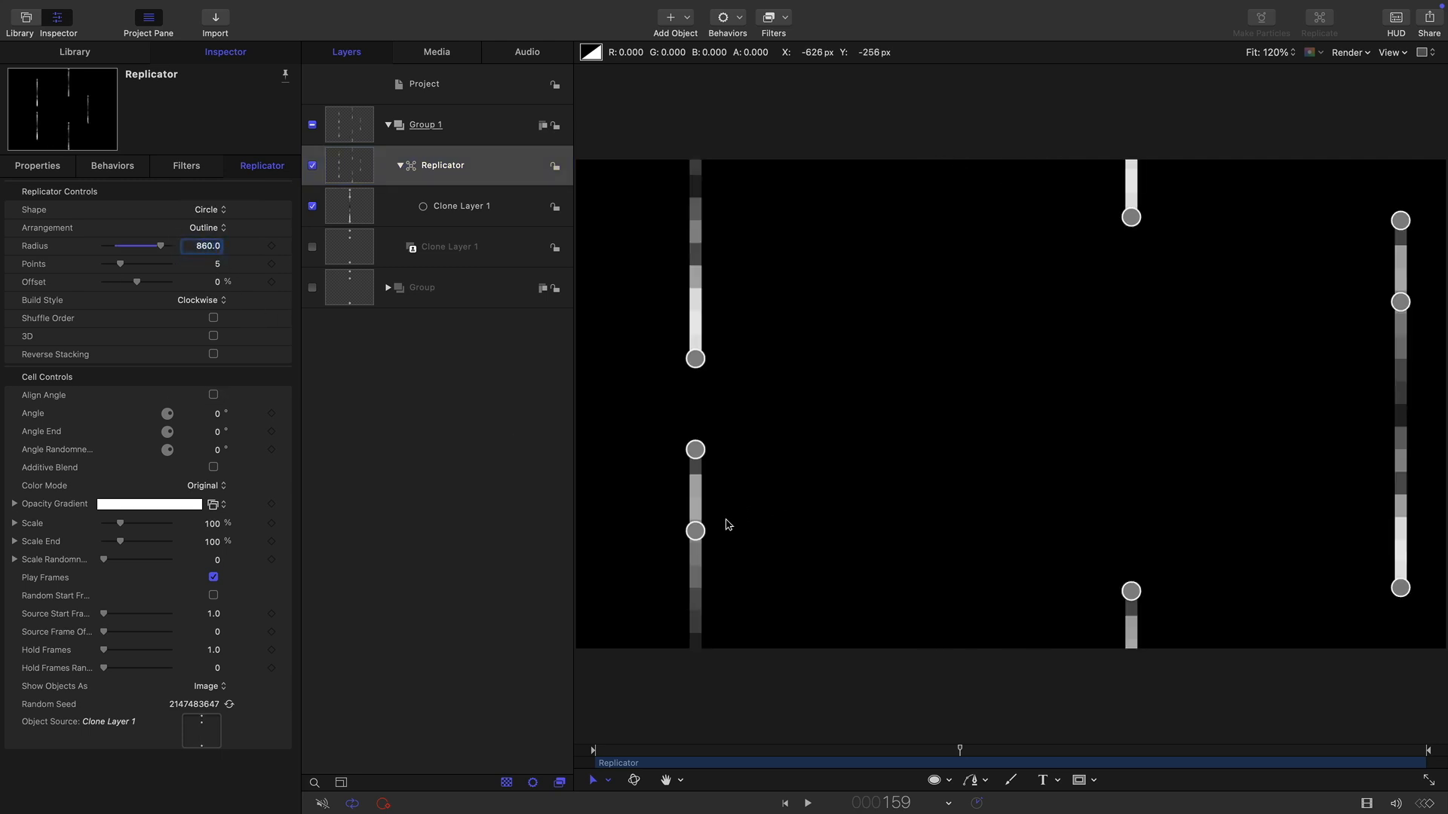
Set the replicator to 72 points and enable Align Angle.
{"action": "left_click", "coordinate": [216, 263]}
{"action": "key", "text": "Return"}
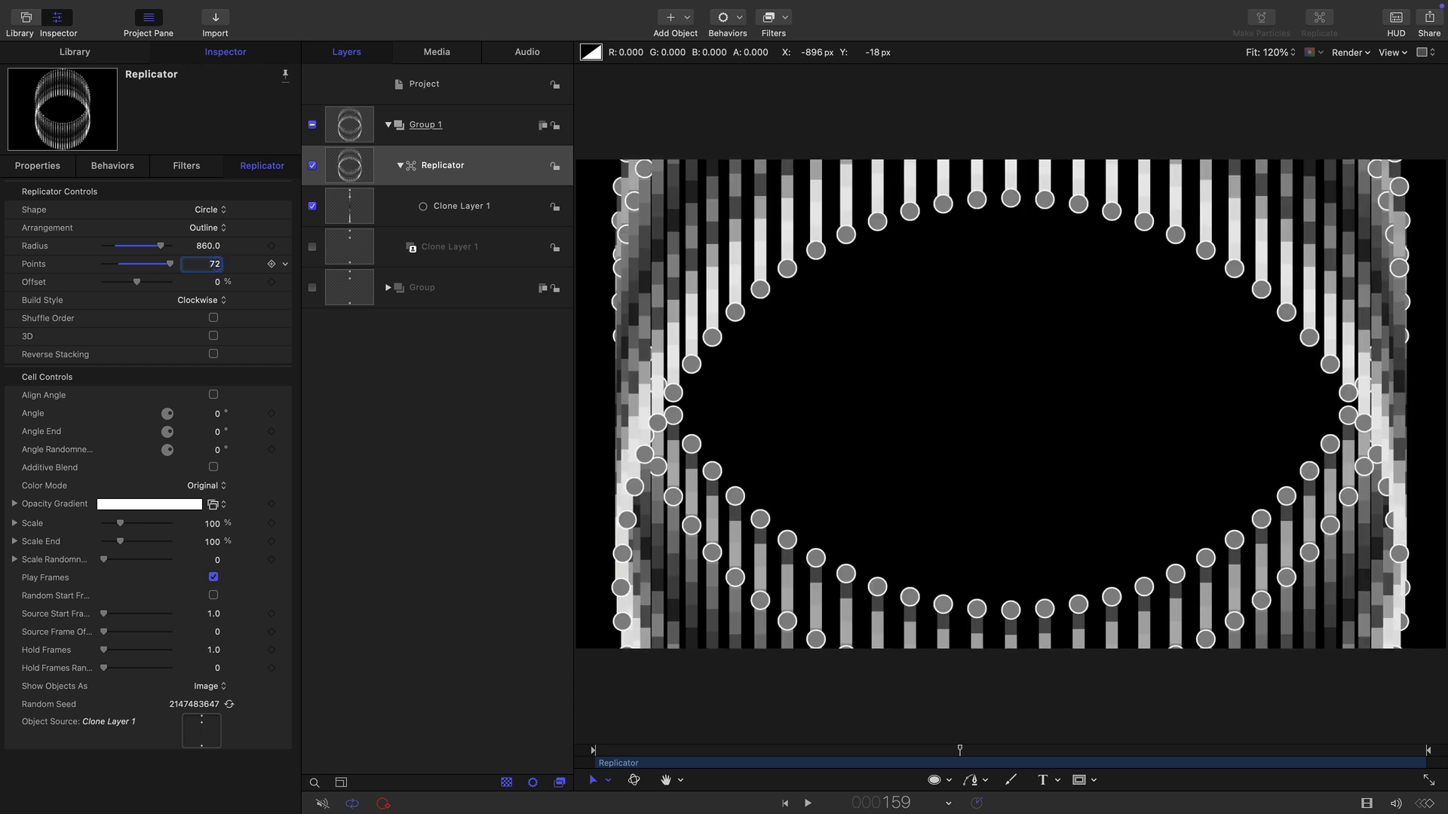
{"action": "left_click", "coordinate": [213, 395]}
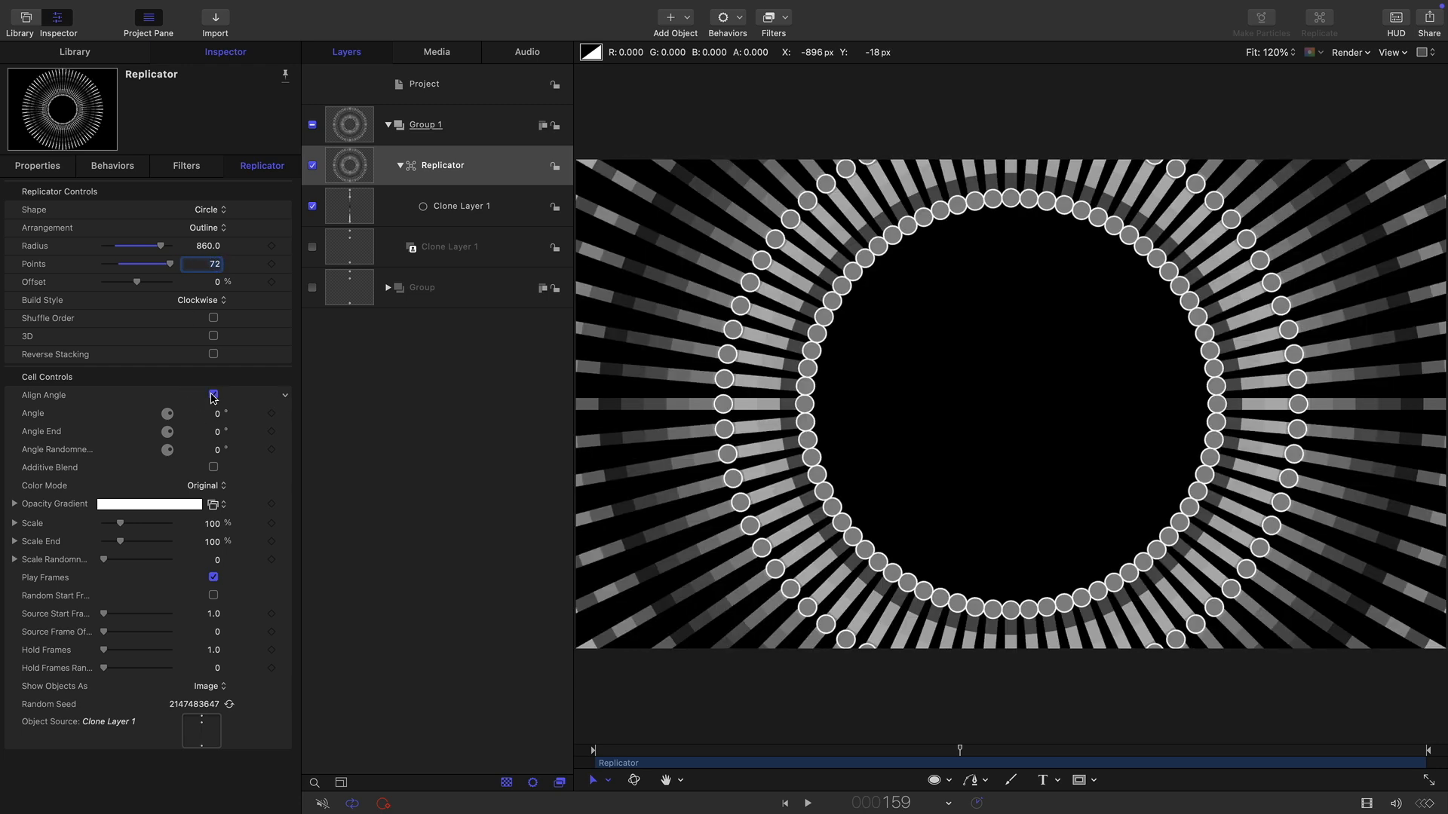
Set the replicator's source frame offset to 1.
{"action": "left_click", "coordinate": [218, 632]}
{"action": "type", "text": "1"}
{"action": "key", "text": "Return"}
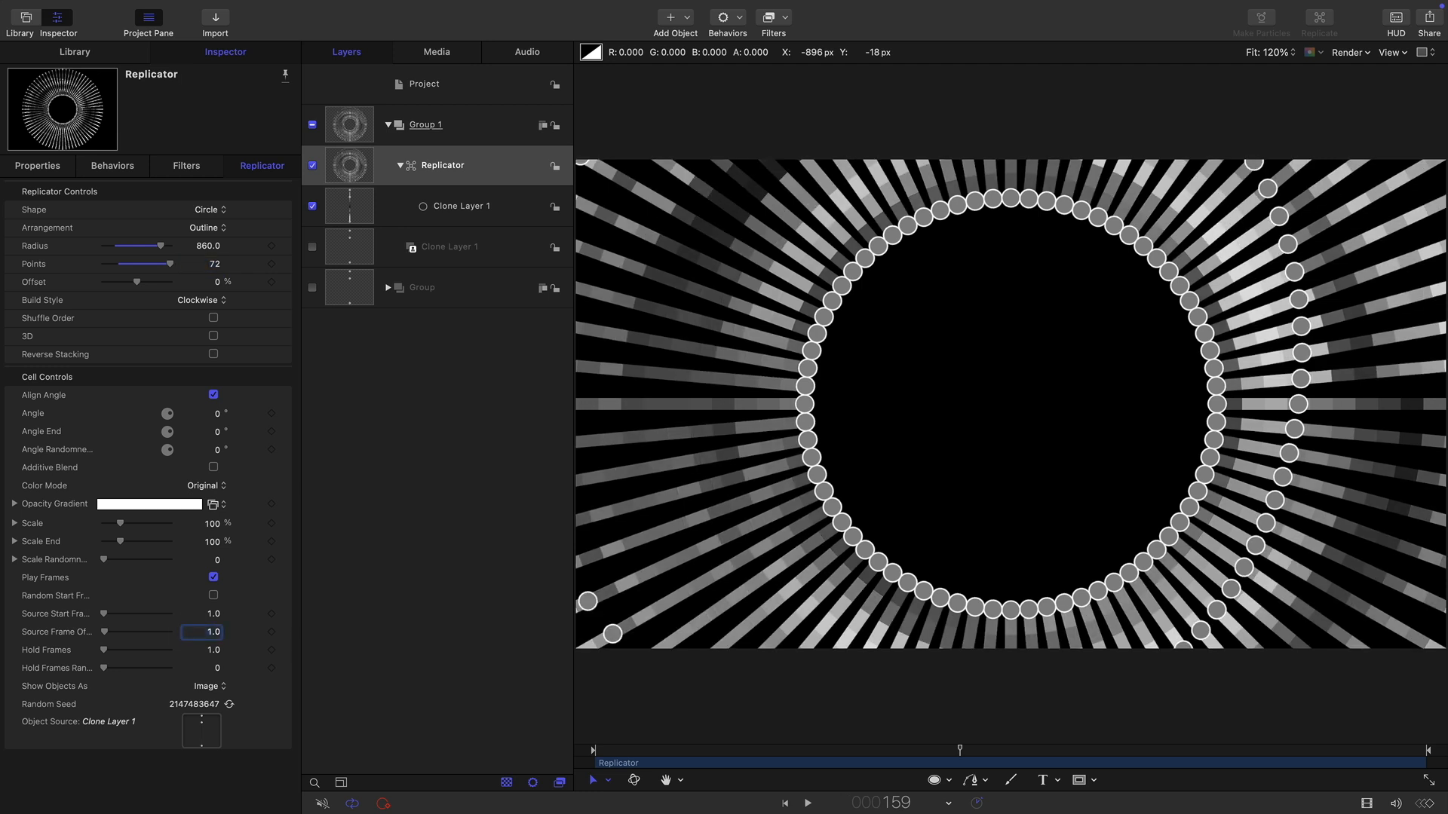
Rotate the replicator to -60° on the X axis and play the animation briefly.
{"action": "left_click", "coordinate": [37, 166]}
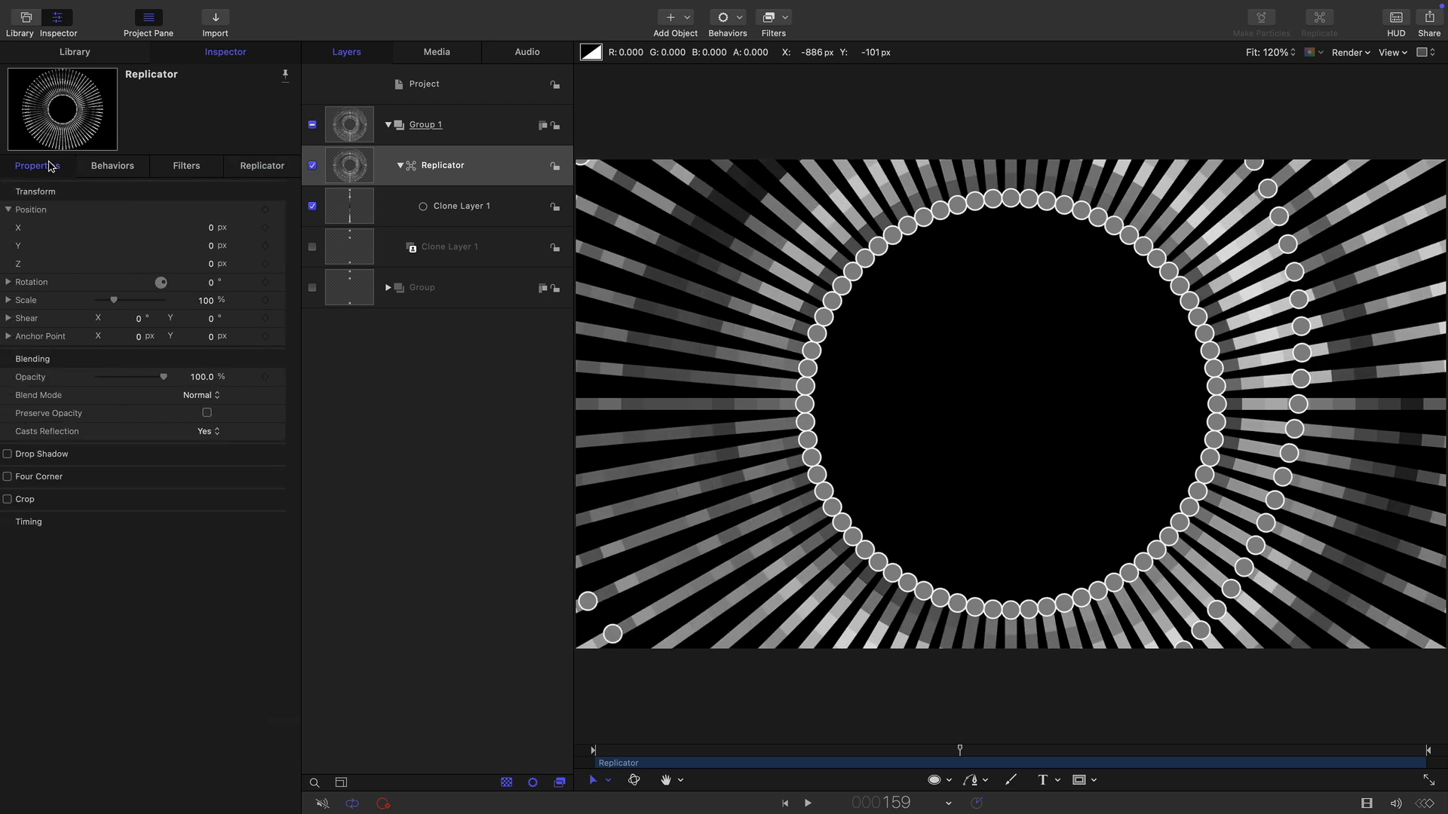
{"action": "left_click", "coordinate": [15, 282]}
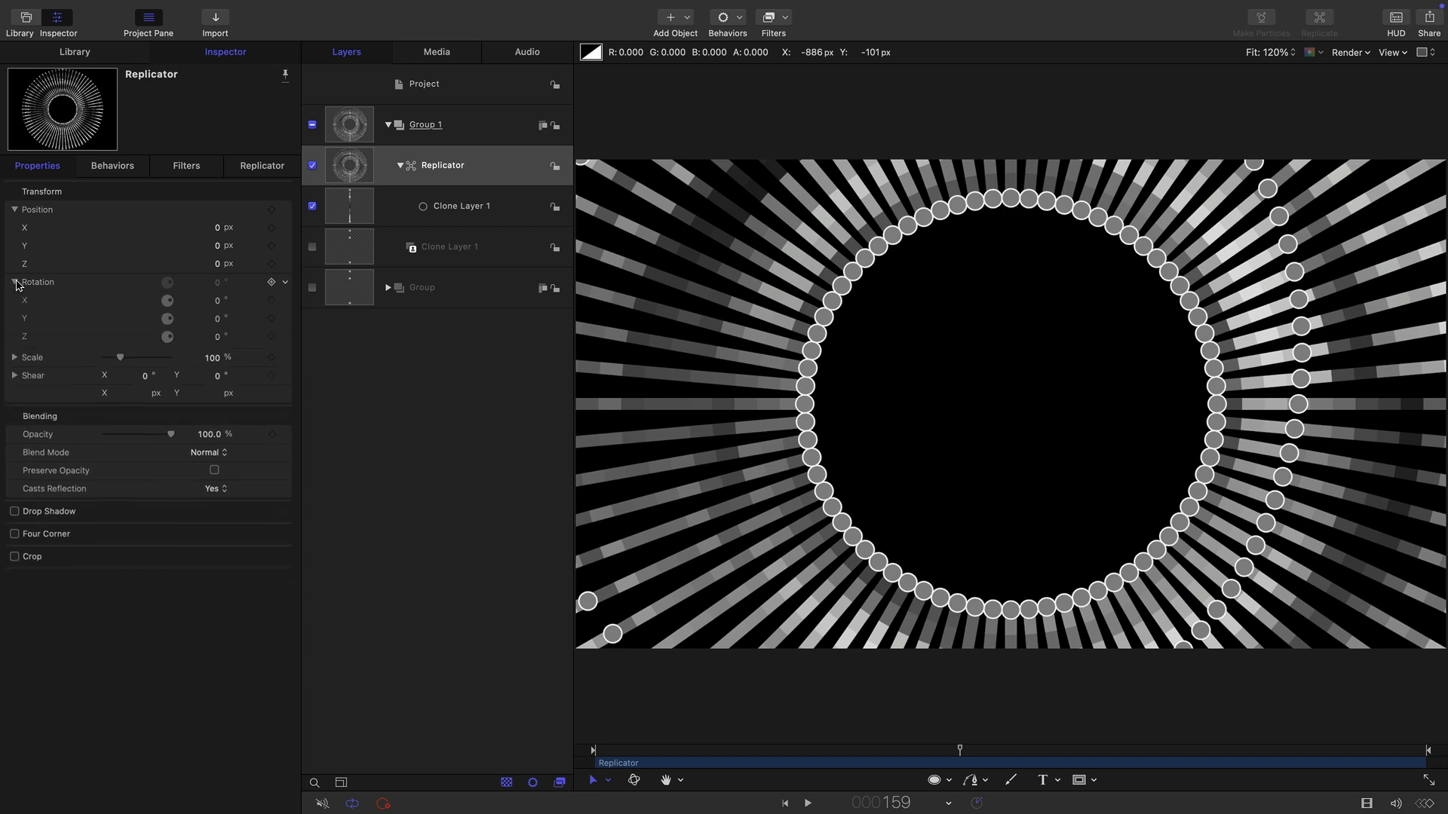
{"action": "left_click", "coordinate": [218, 303]}
{"action": "type", "text": "-6"}
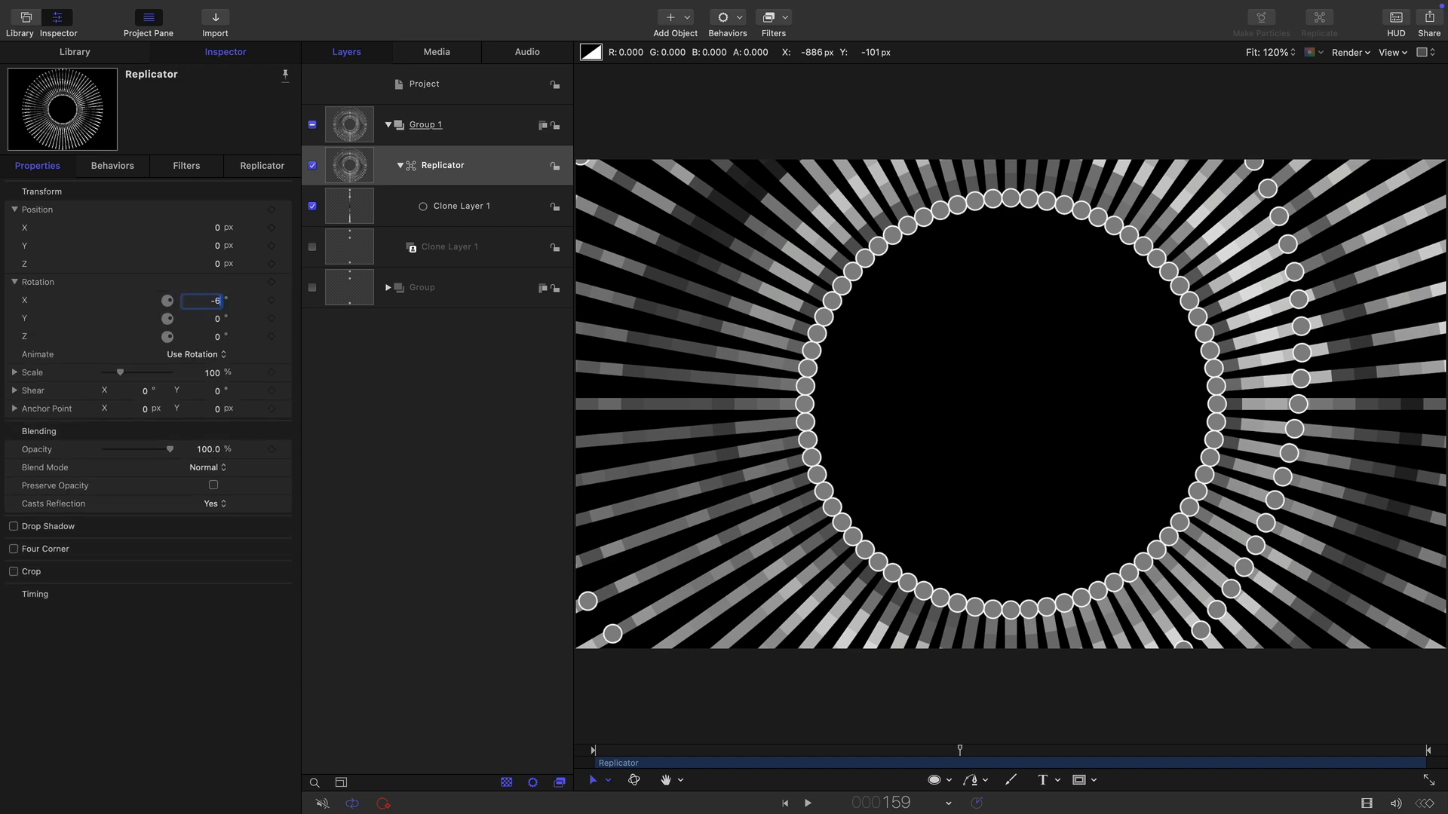
{"action": "type", "text": "0"}
{"action": "key", "text": "Return"}
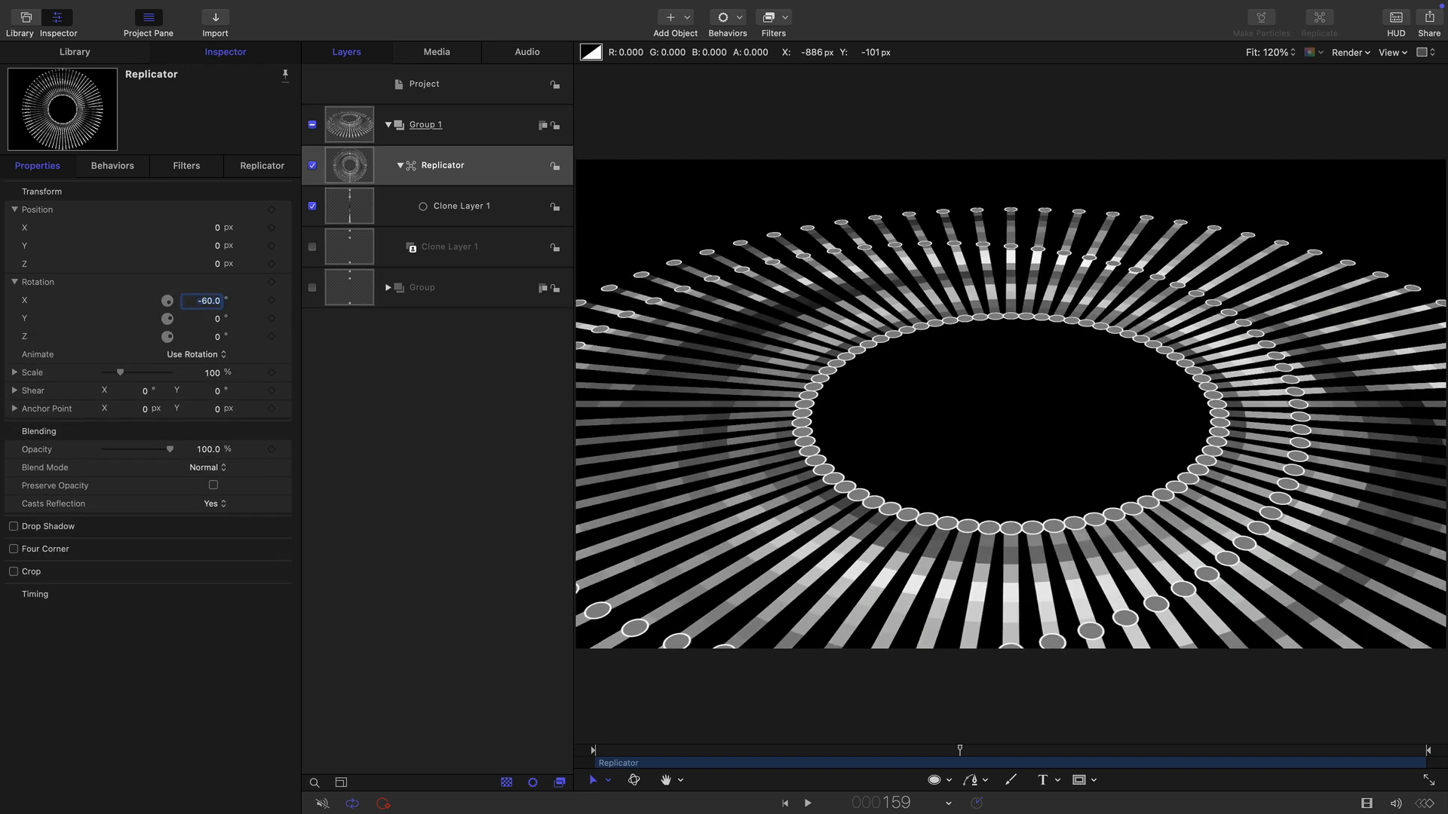
{"action": "left_click", "coordinate": [810, 804]}
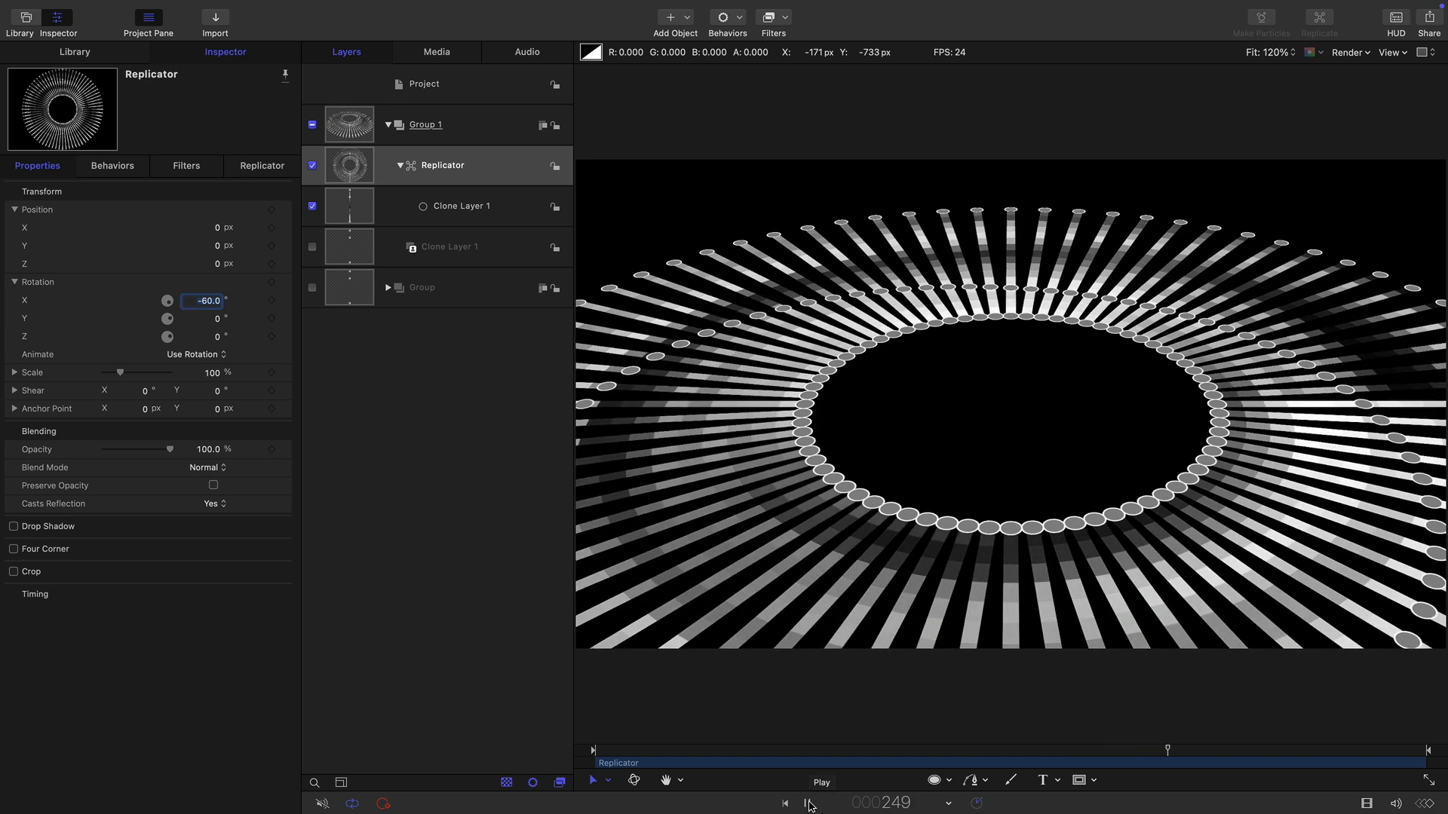
{"action": "left_click", "coordinate": [809, 804]}
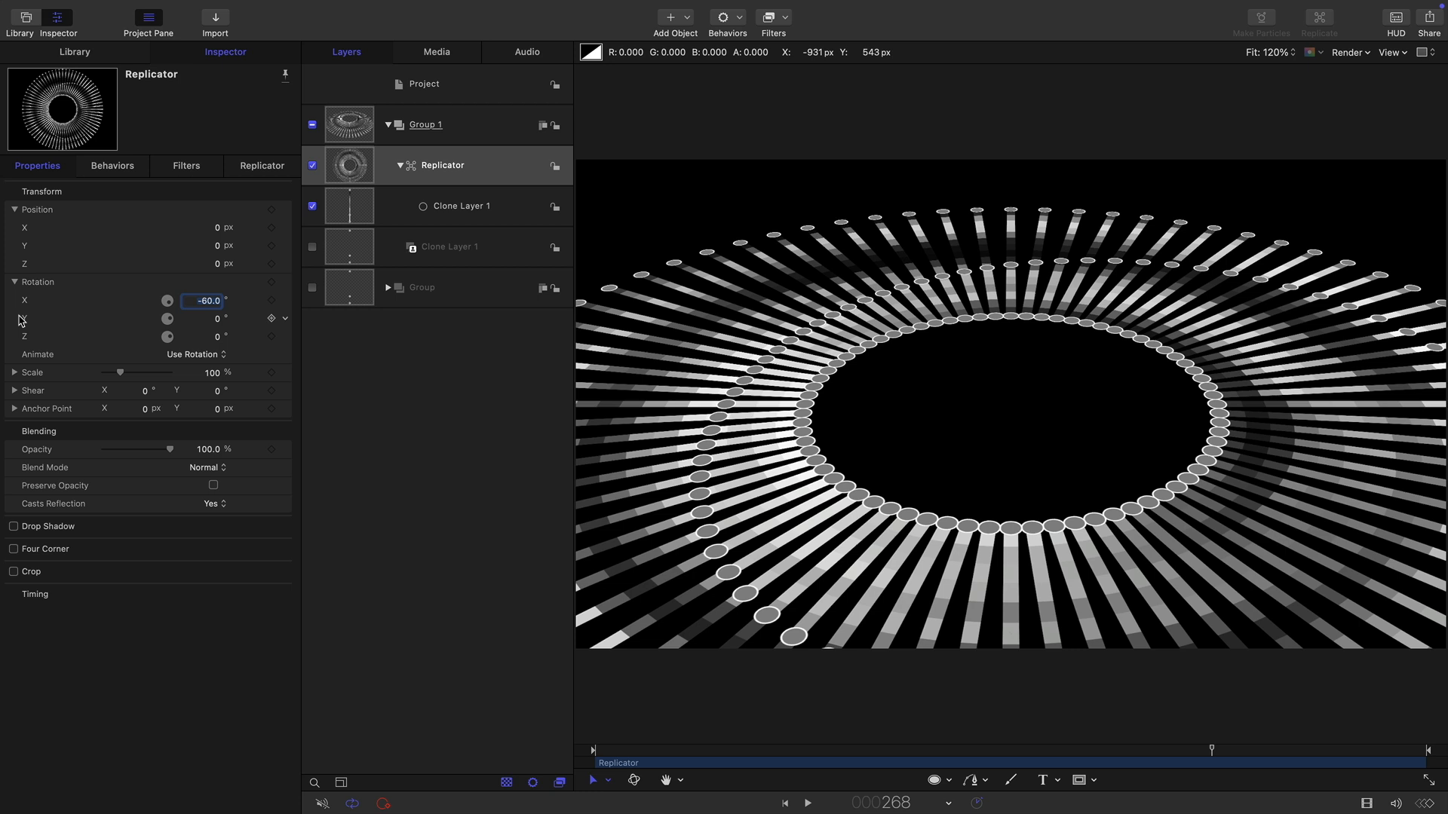
Add an Oscillate behavior to the replicator's Y rotation with amplitude 30° and speed 6.
{"action": "left_click", "coordinate": [287, 320]}
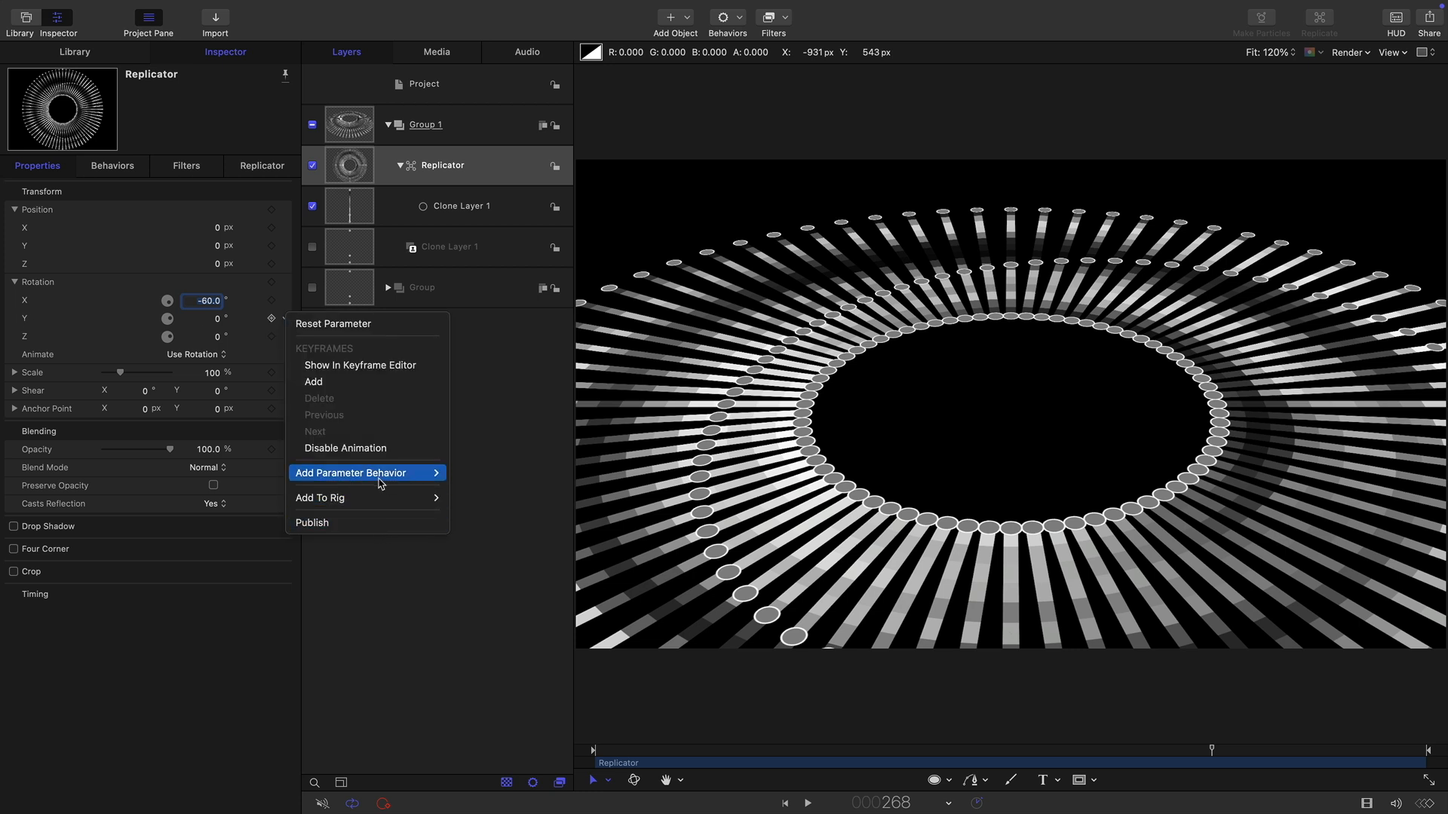
{"action": "mouse_move", "coordinate": [383, 478]}
{"action": "left_click", "coordinate": [499, 607]}
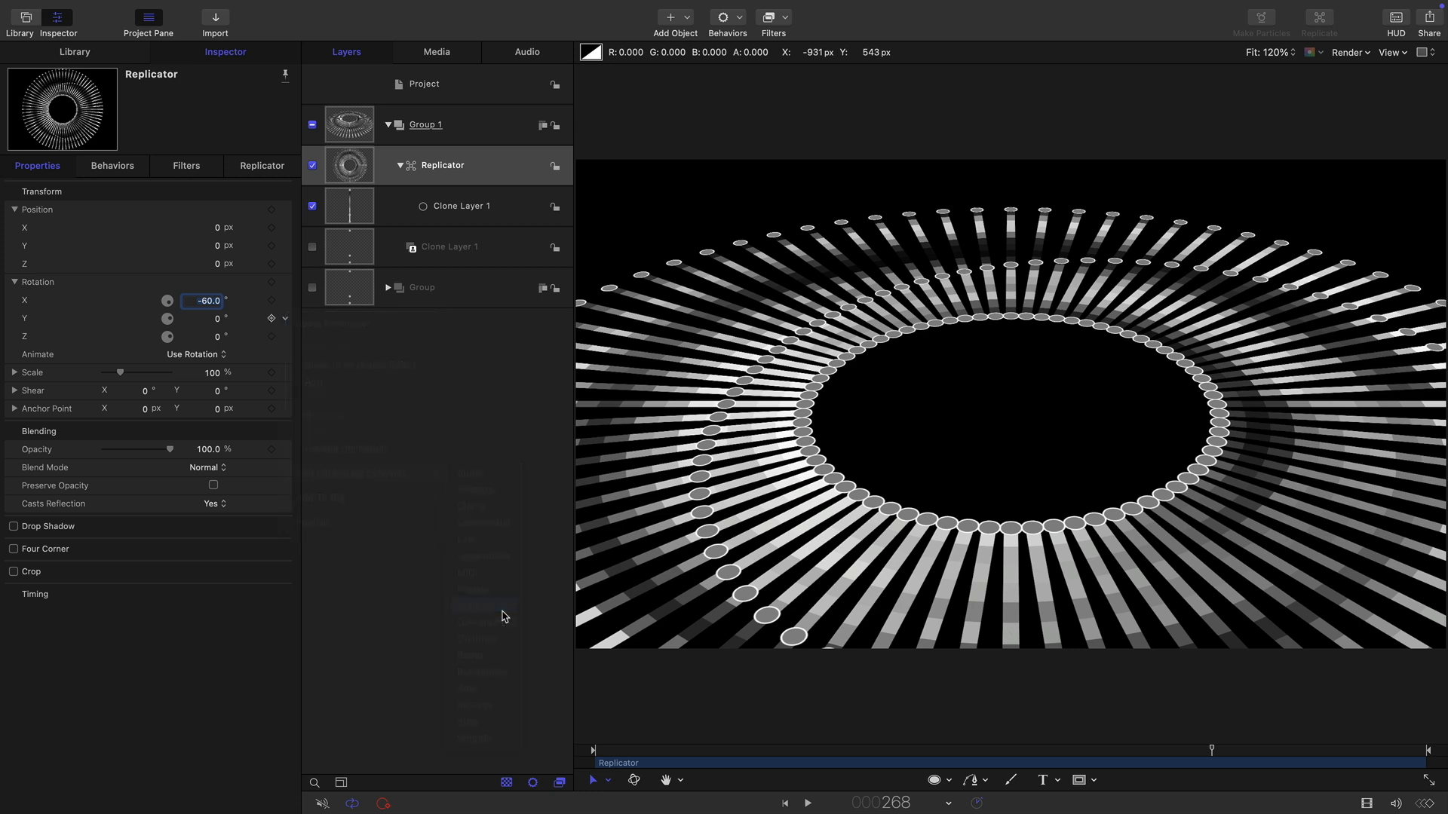
{"action": "left_click", "coordinate": [213, 245]}
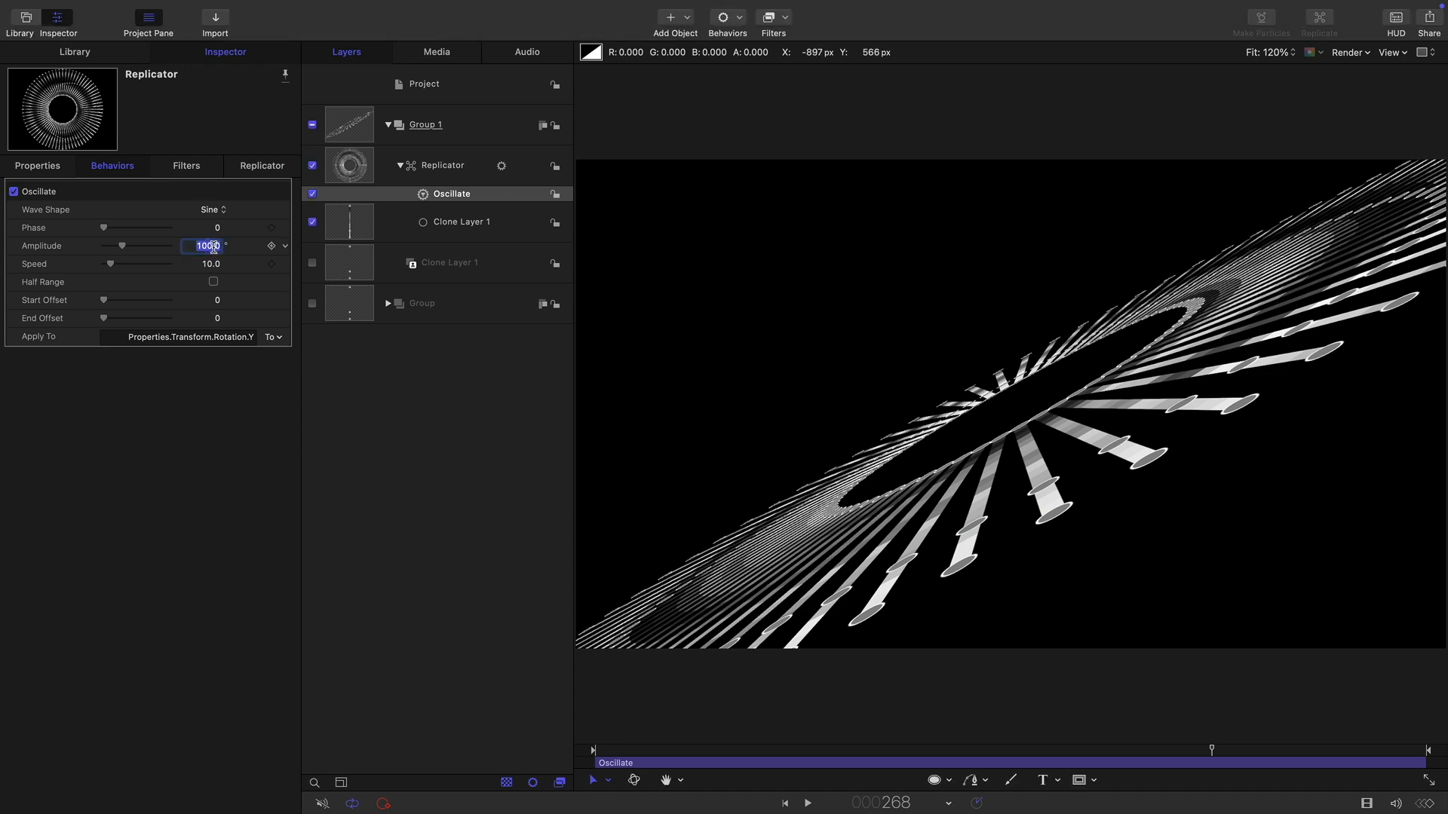
{"action": "type", "text": "30"}
{"action": "key", "text": "Tab"}
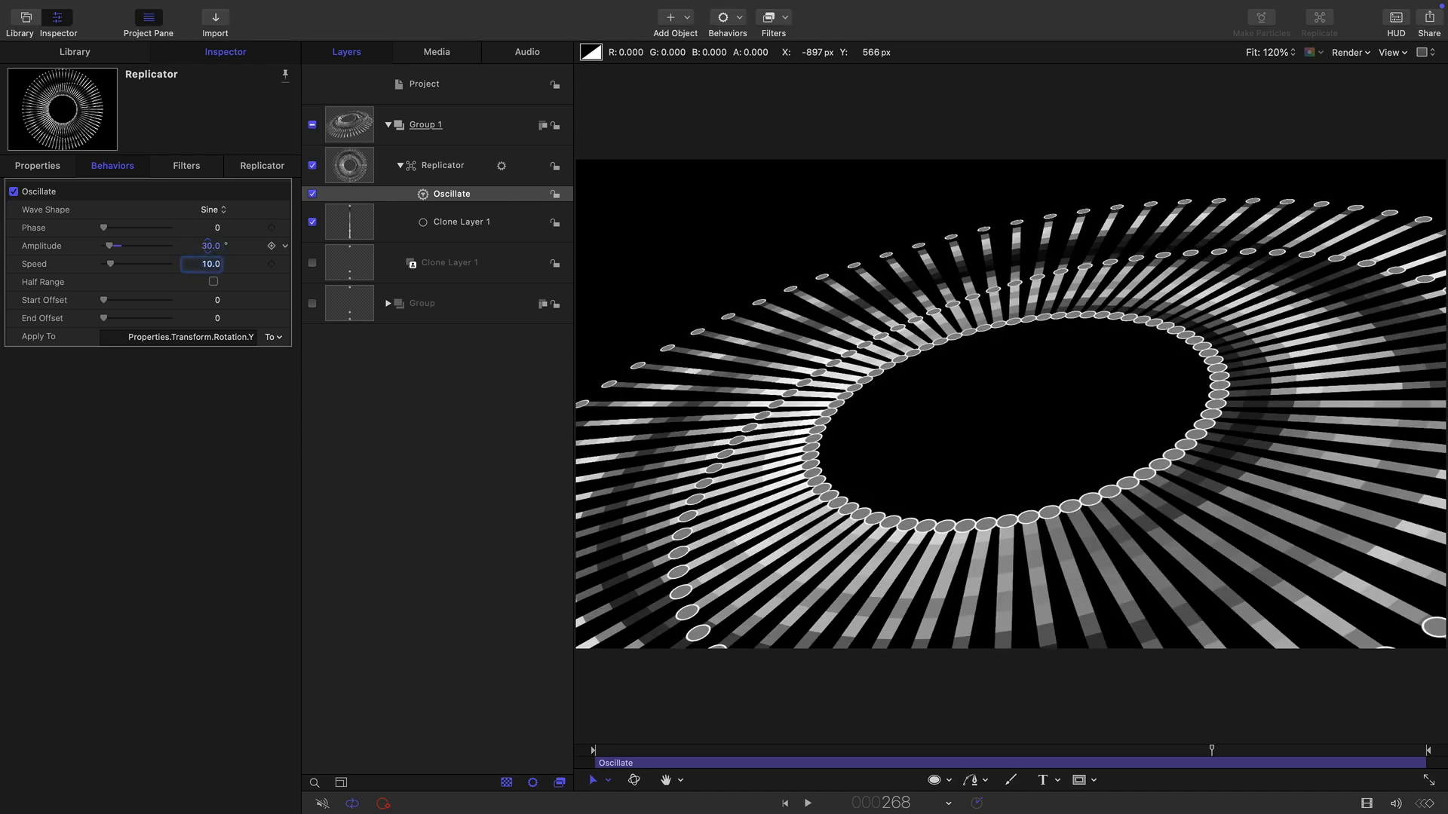
{"action": "type", "text": "6"}
{"action": "key", "text": "Return"}
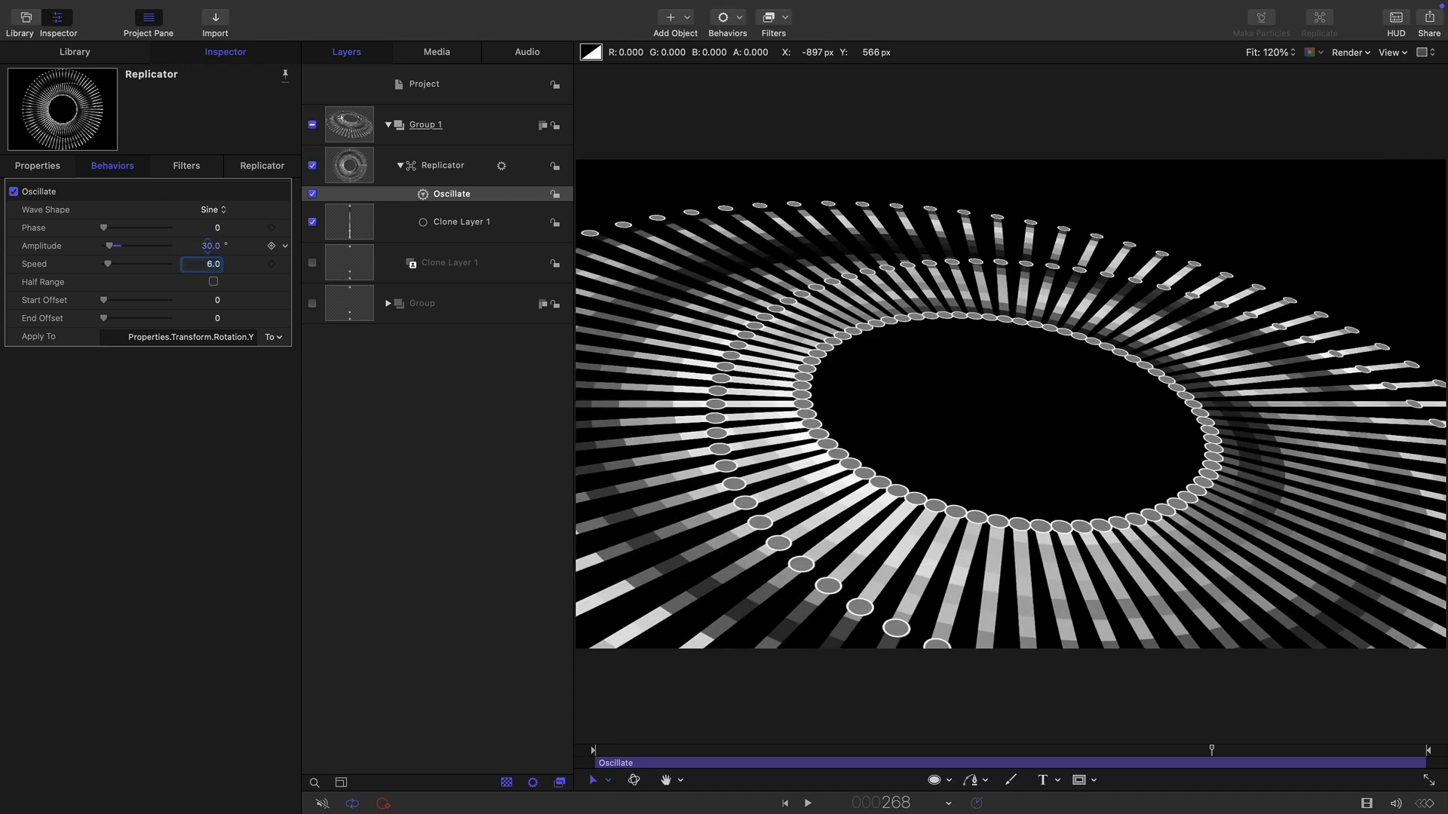
Play the animation from the start to preview the oscillation.
{"action": "left_click", "coordinate": [785, 804]}
{"action": "left_click", "coordinate": [808, 804]}
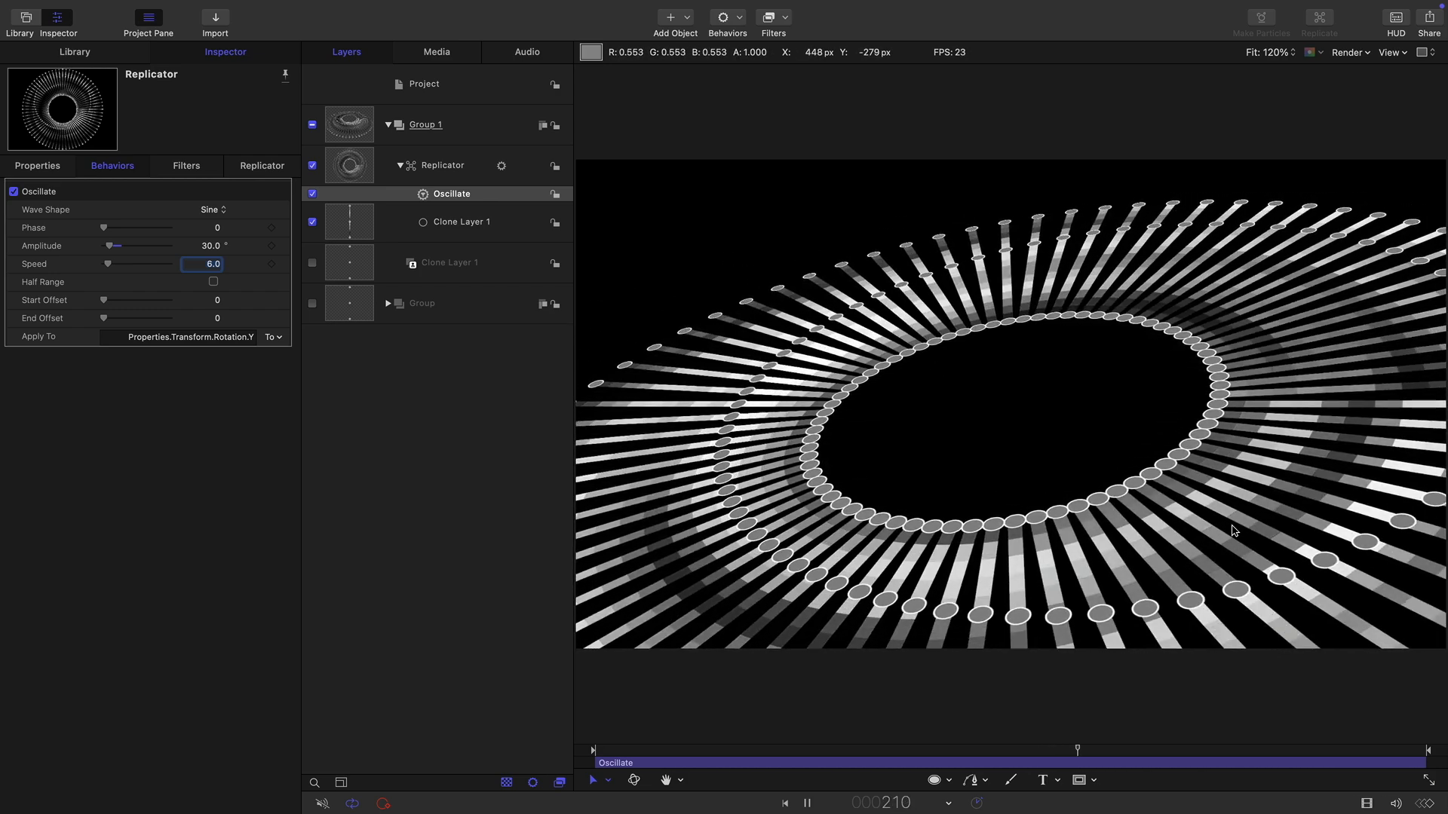
{"action": "key", "text": "space"}
Apply a Stylize Extrude filter to Group 1.
{"action": "left_click", "coordinate": [347, 162]}
{"action": "left_click", "coordinate": [342, 121]}
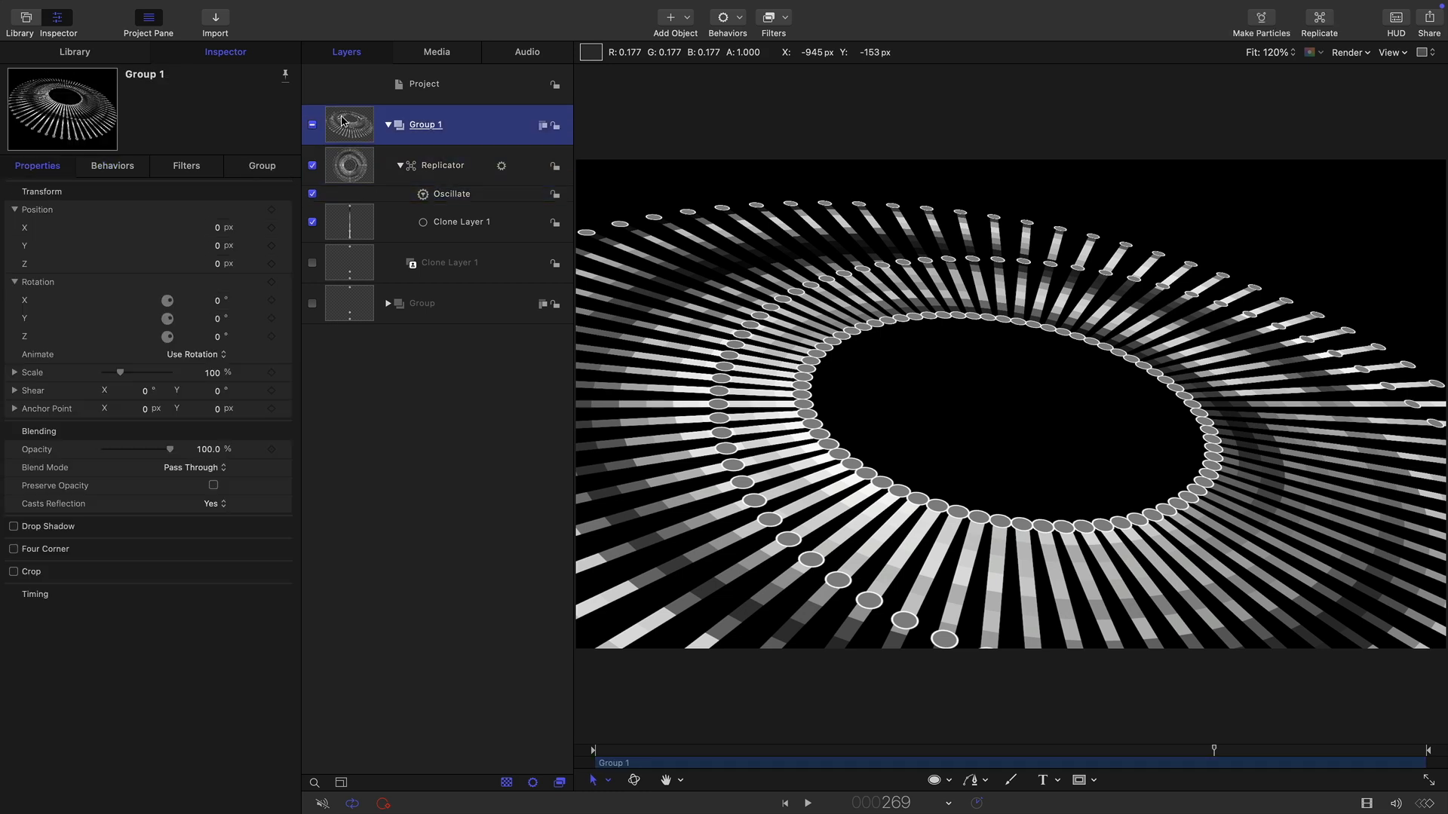
{"action": "left_click", "coordinate": [788, 17]}
{"action": "mouse_move", "coordinate": [805, 460]}
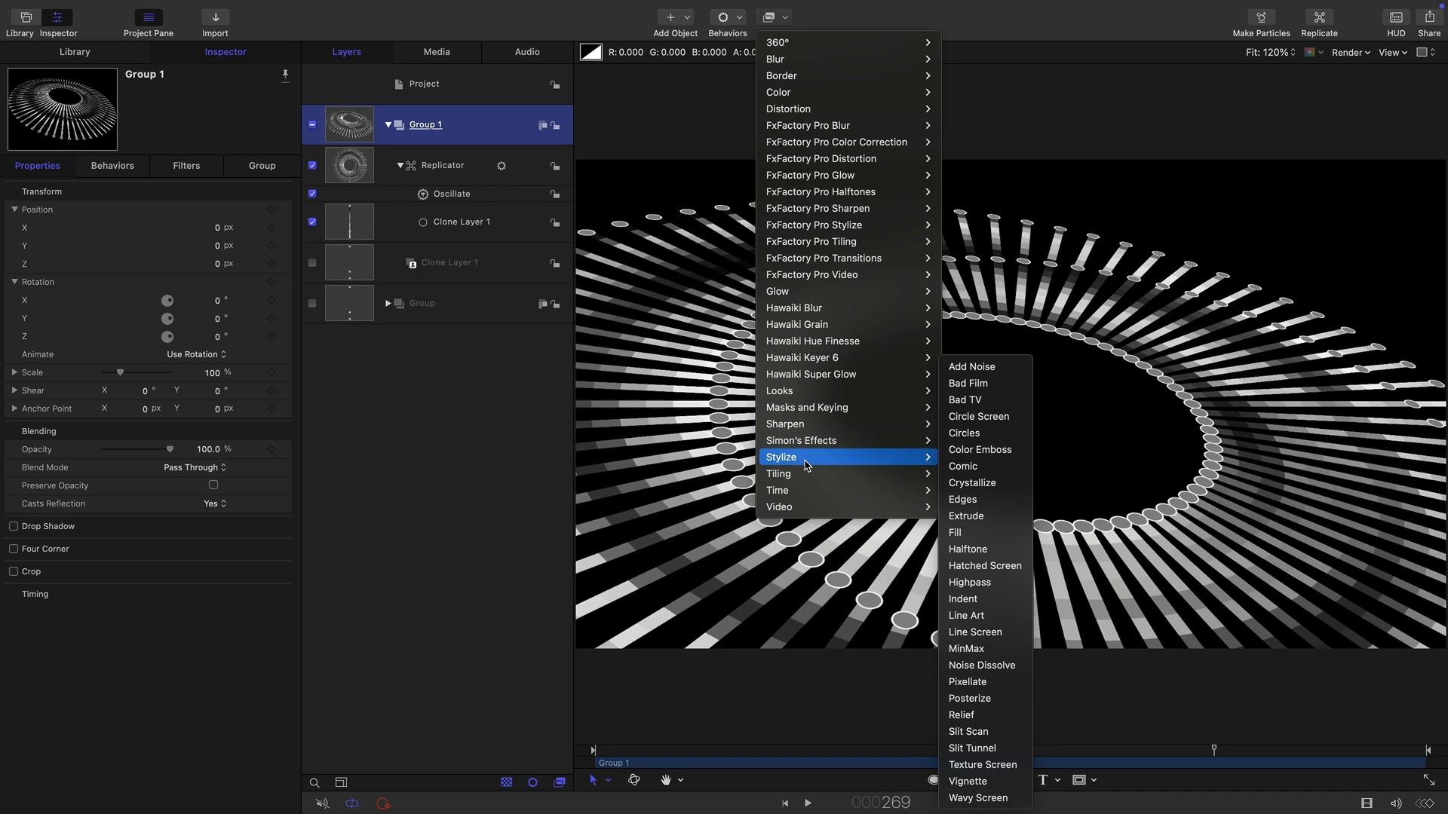
{"action": "left_click", "coordinate": [996, 516]}
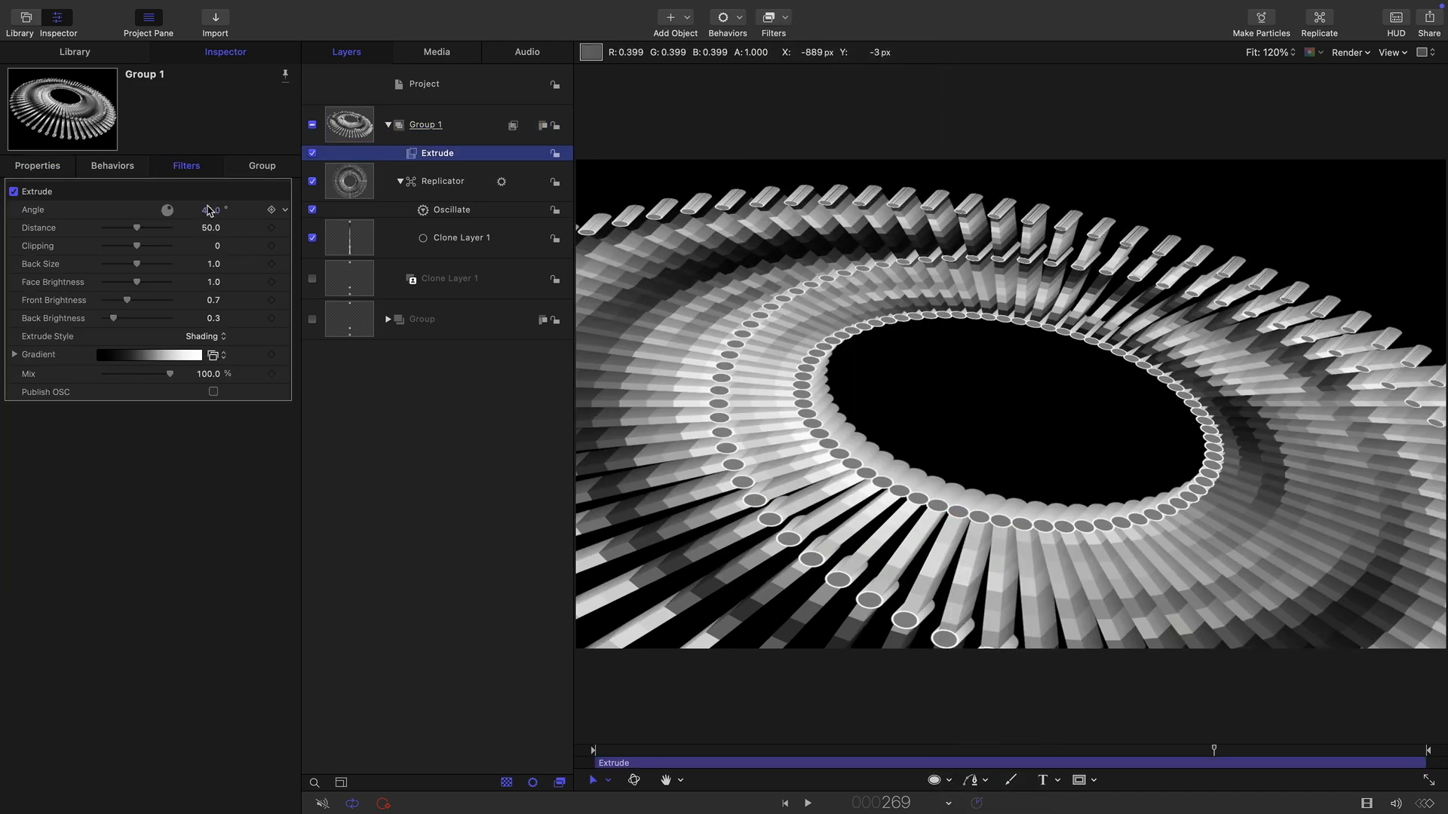
Set the Extrude angle to 270° and the distance to 360.
{"action": "left_click", "coordinate": [213, 206]}
{"action": "type", "text": "270"}
{"action": "key", "text": "Return"}
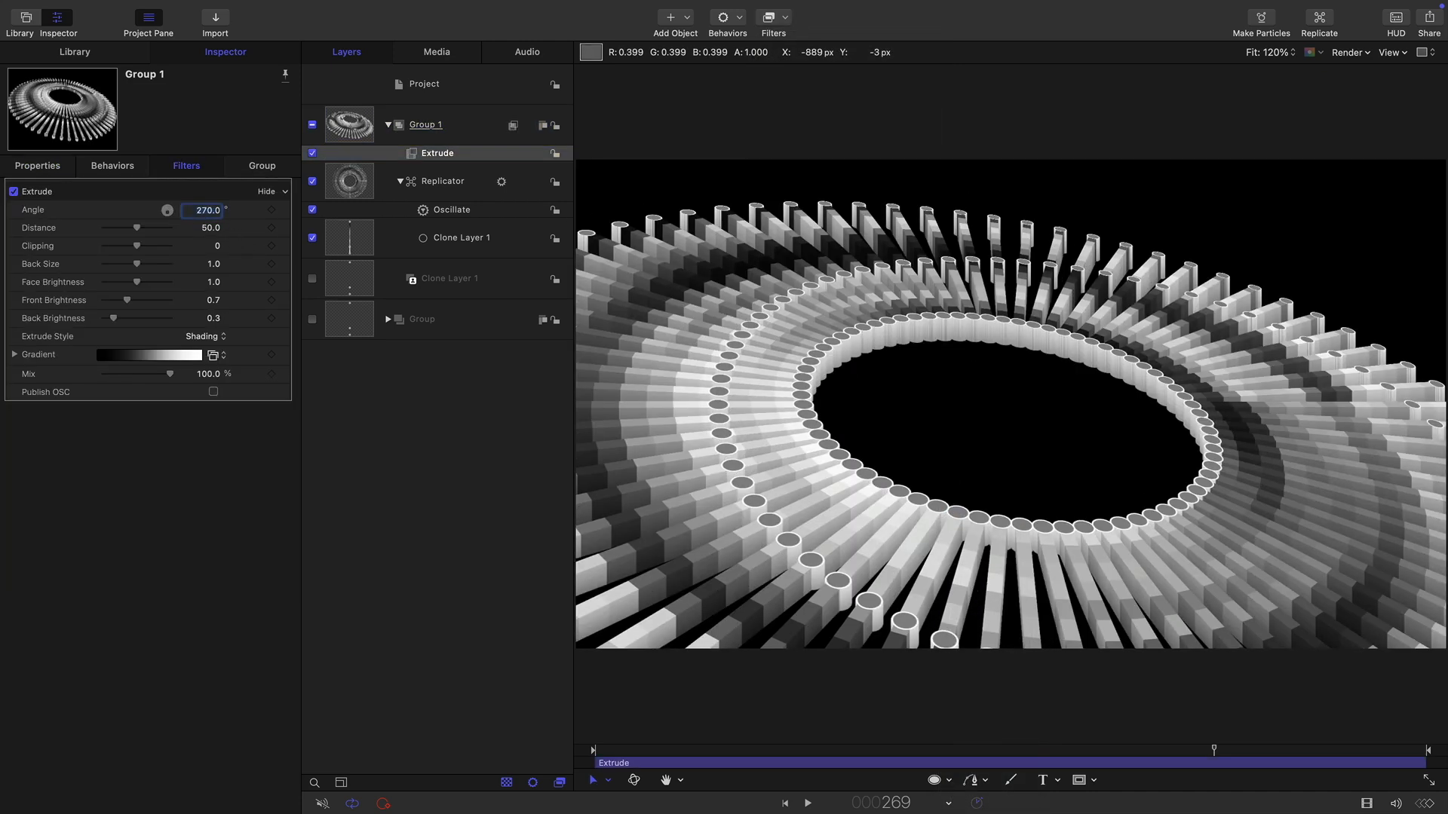
{"action": "left_click", "coordinate": [200, 227]}
{"action": "type", "text": "360"}
{"action": "key", "text": "Return"}
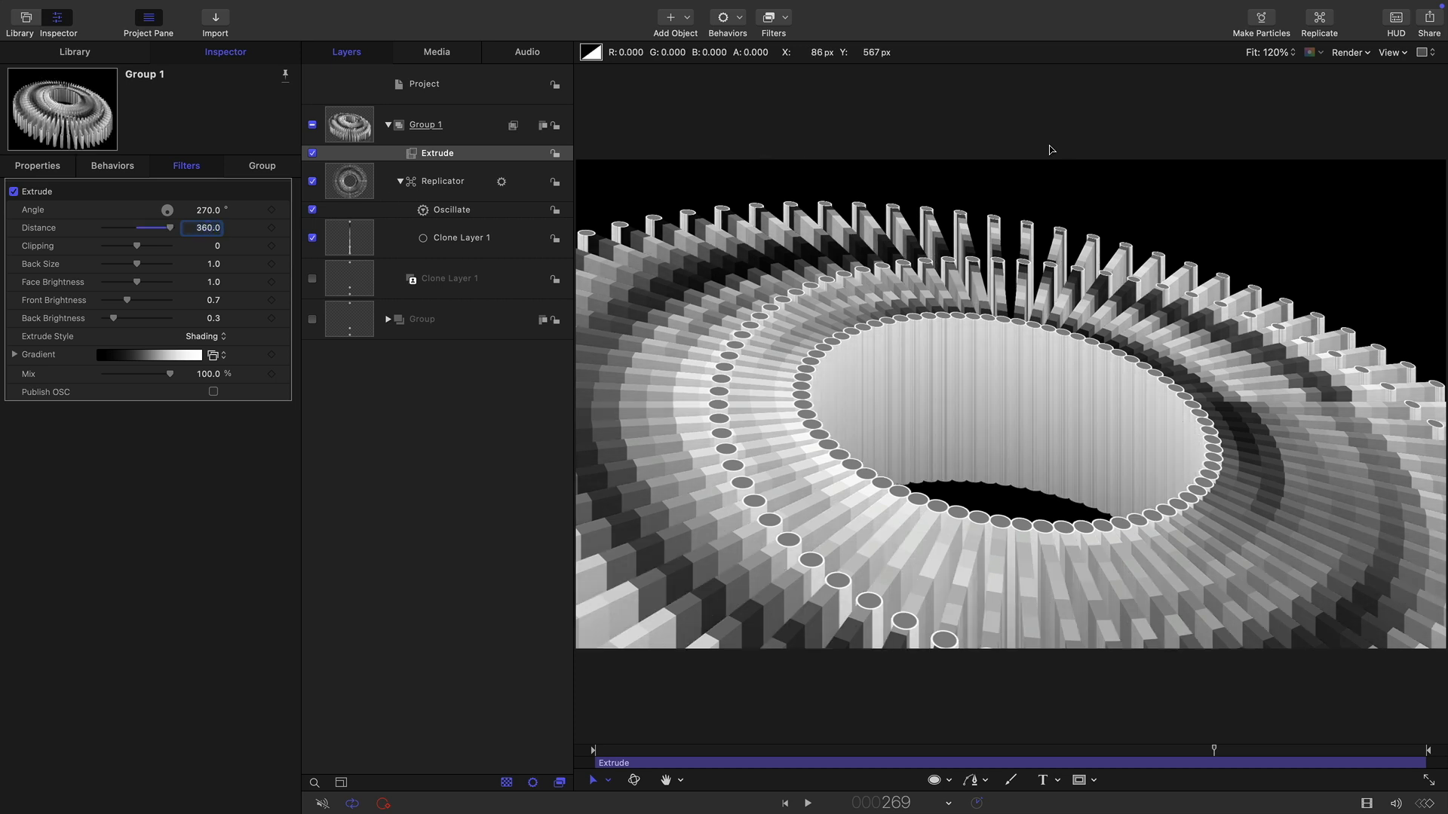
Switch the viewer render quality to Best and back to Normal.
{"action": "left_click", "coordinate": [1350, 52]}
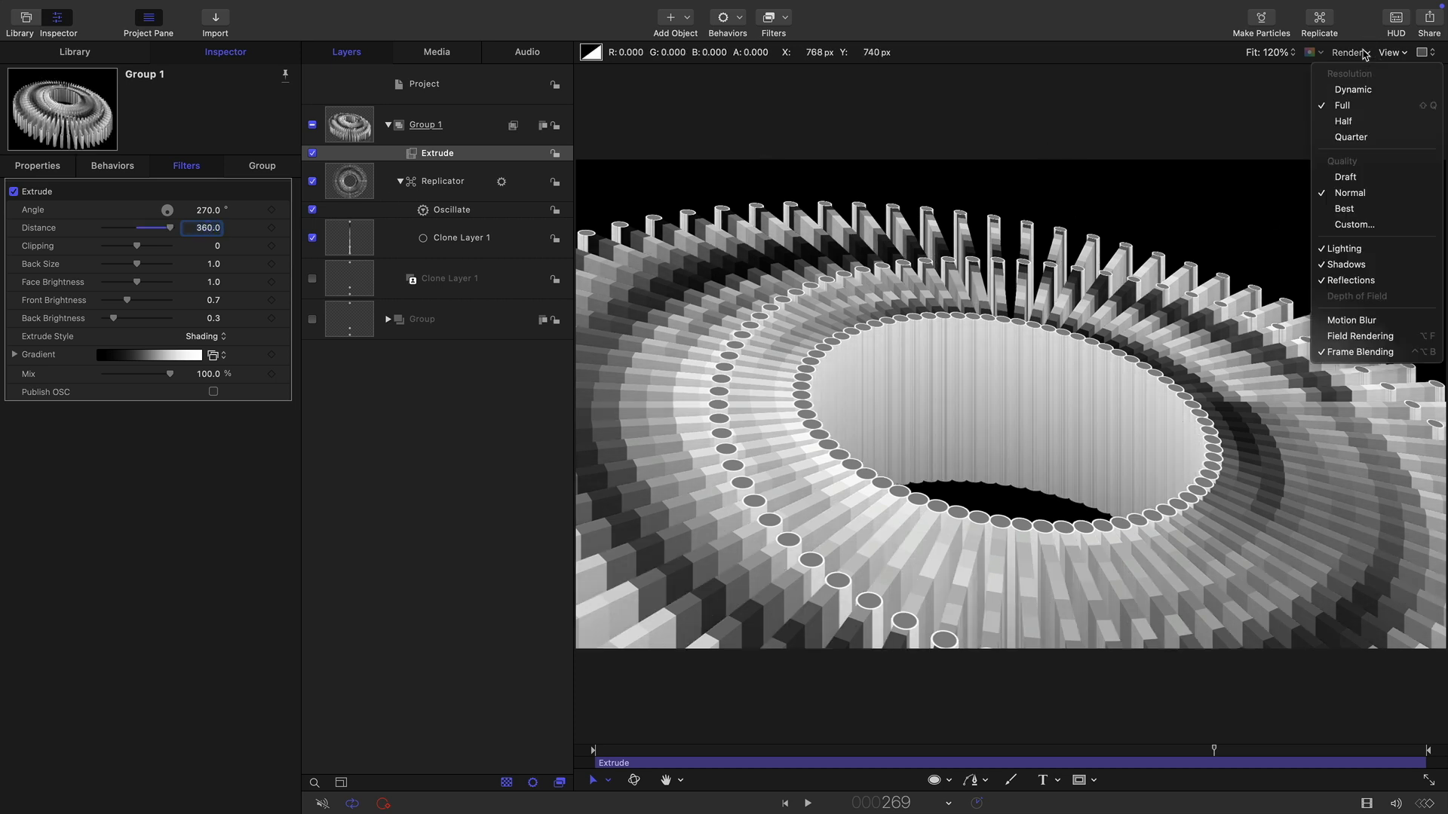
{"action": "left_click", "coordinate": [1375, 212]}
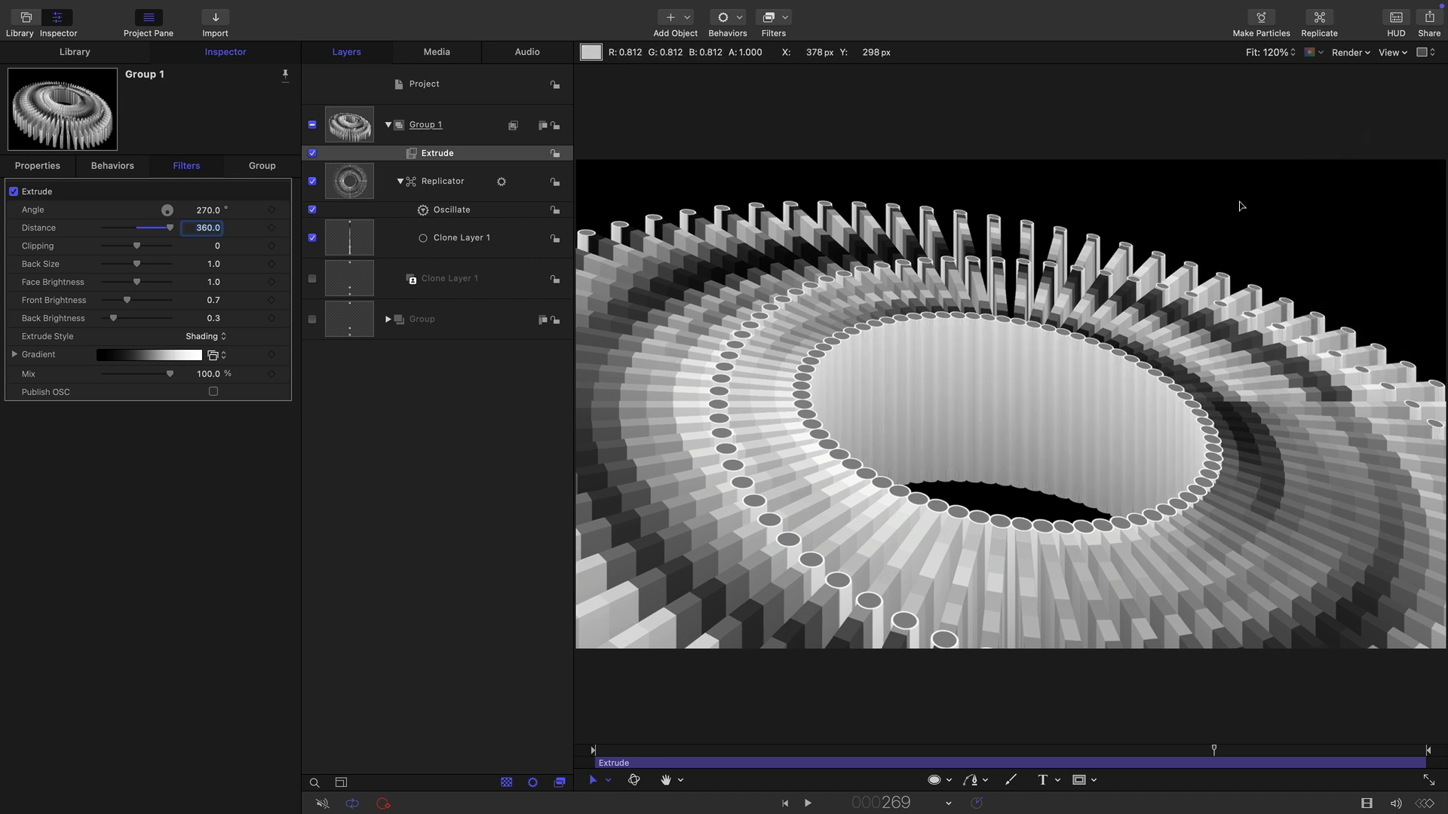
{"action": "left_click", "coordinate": [1366, 53]}
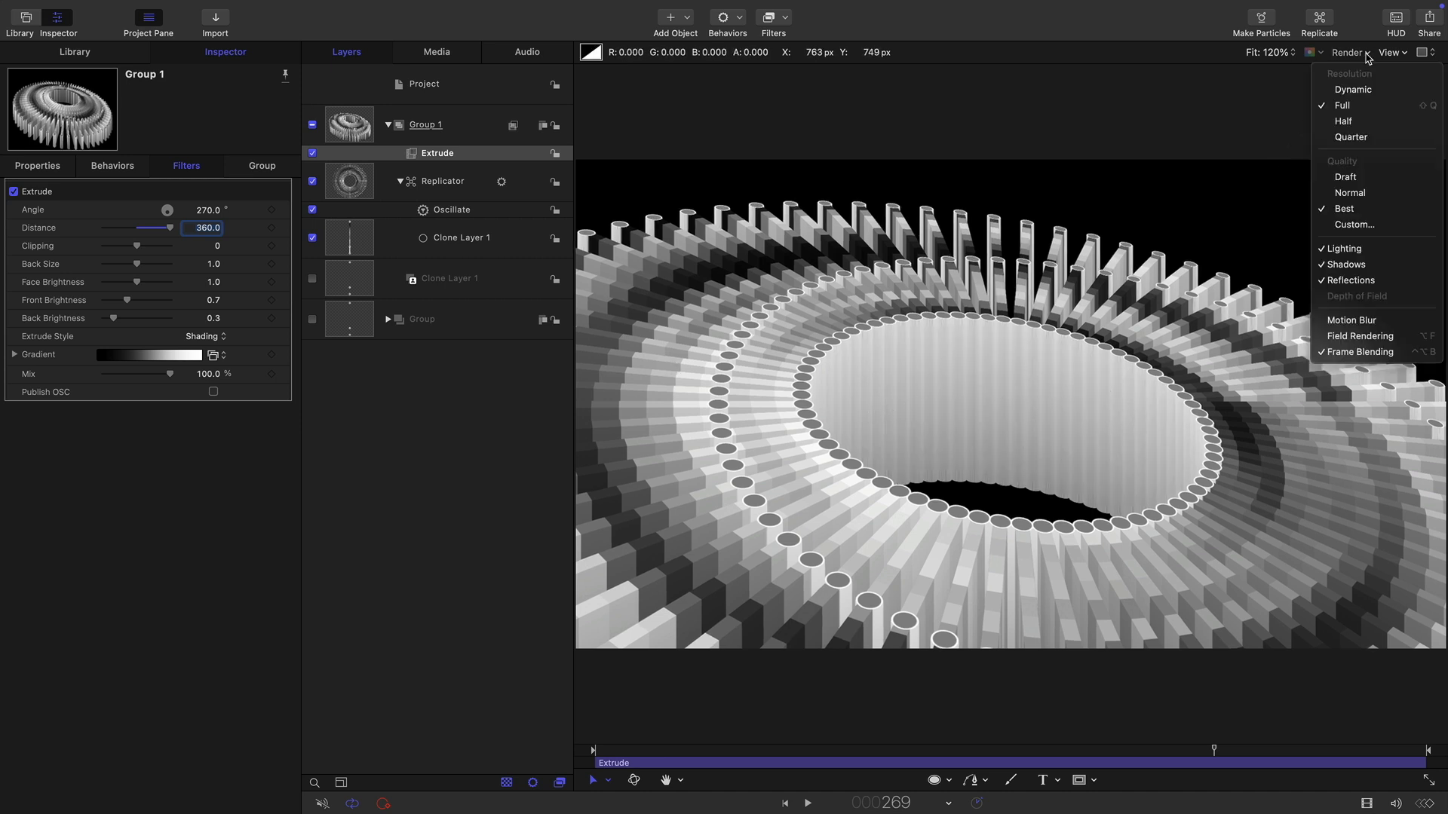
{"action": "left_click", "coordinate": [1350, 193]}
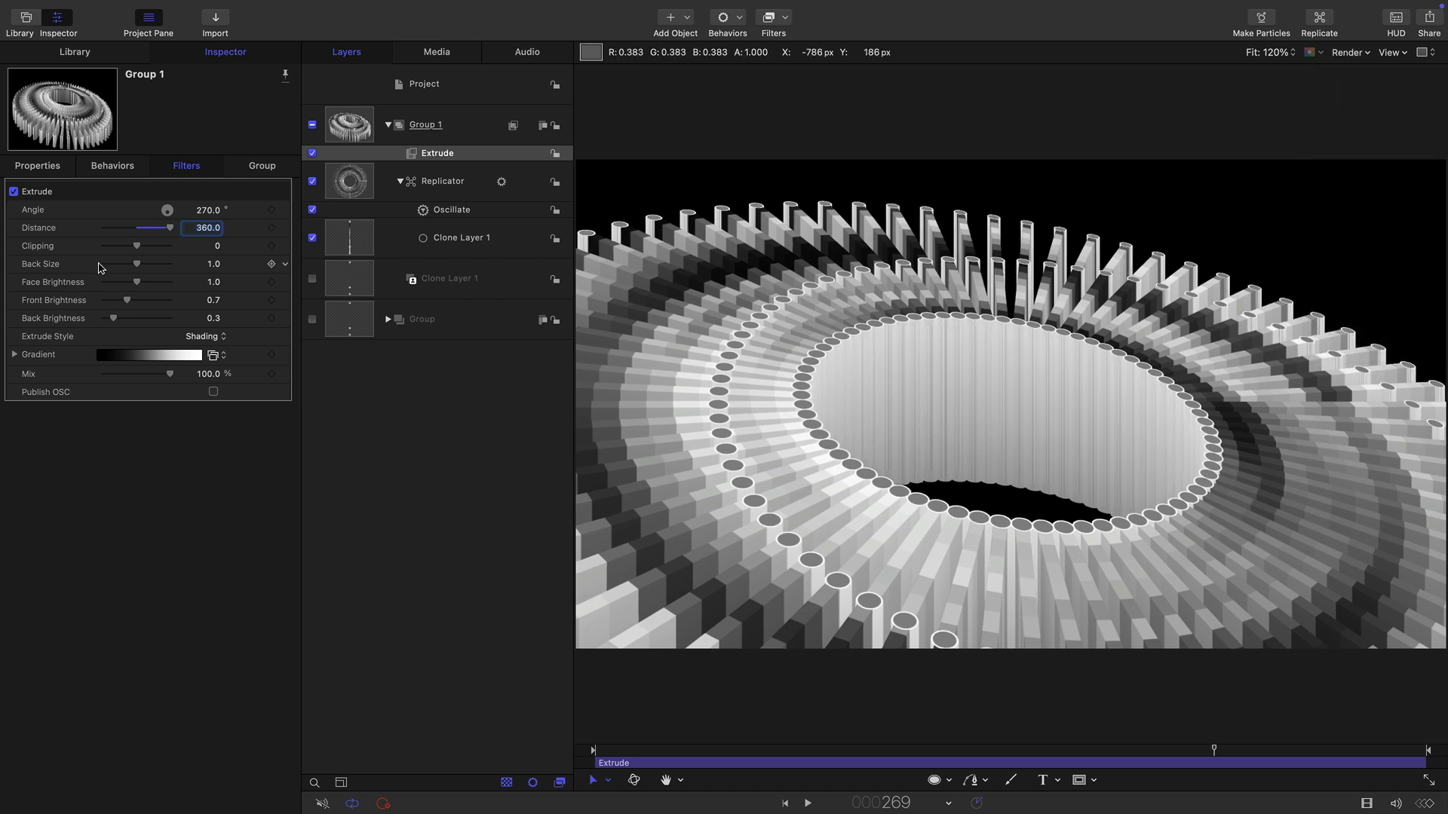
Set the Extrude front brightness to 0.1 and raise the back brightness to 2.0.
{"action": "left_click", "coordinate": [194, 301]}
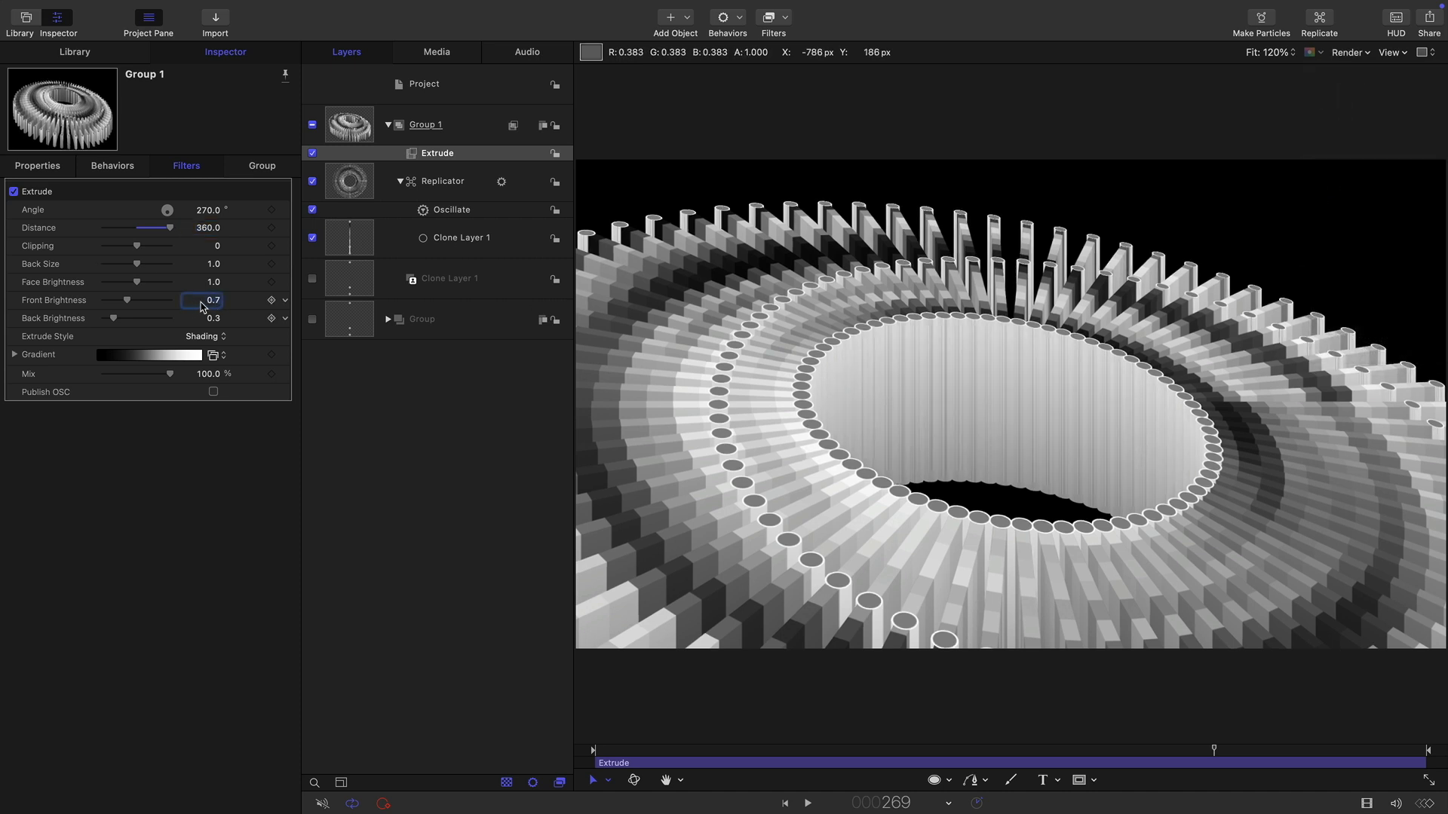
{"action": "left_click", "coordinate": [201, 302]}
{"action": "type", "text": "0.1"}
{"action": "key", "text": "Return"}
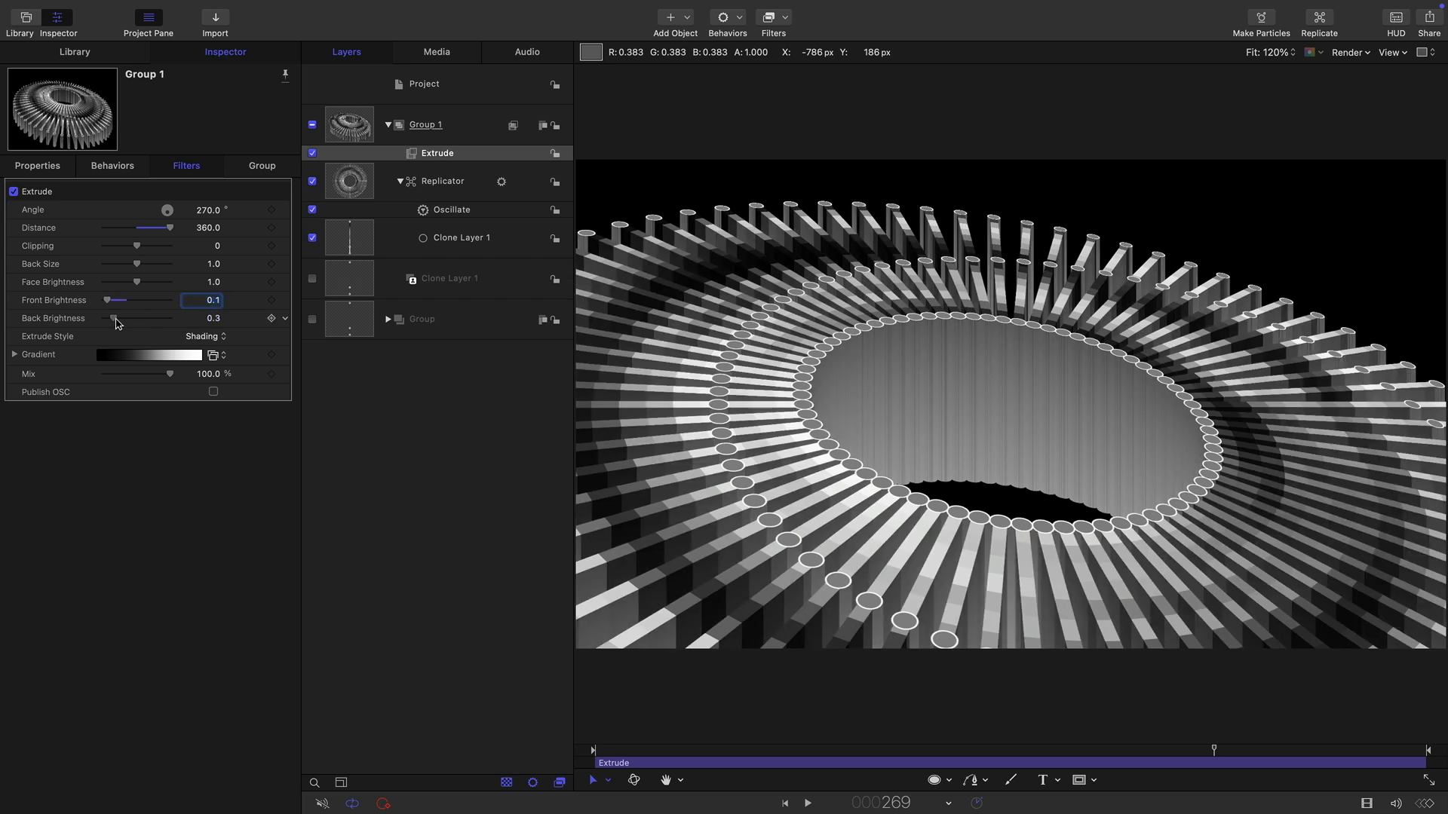
{"action": "left_click_drag", "start_coordinate": [117, 324], "coordinate": [181, 322]}
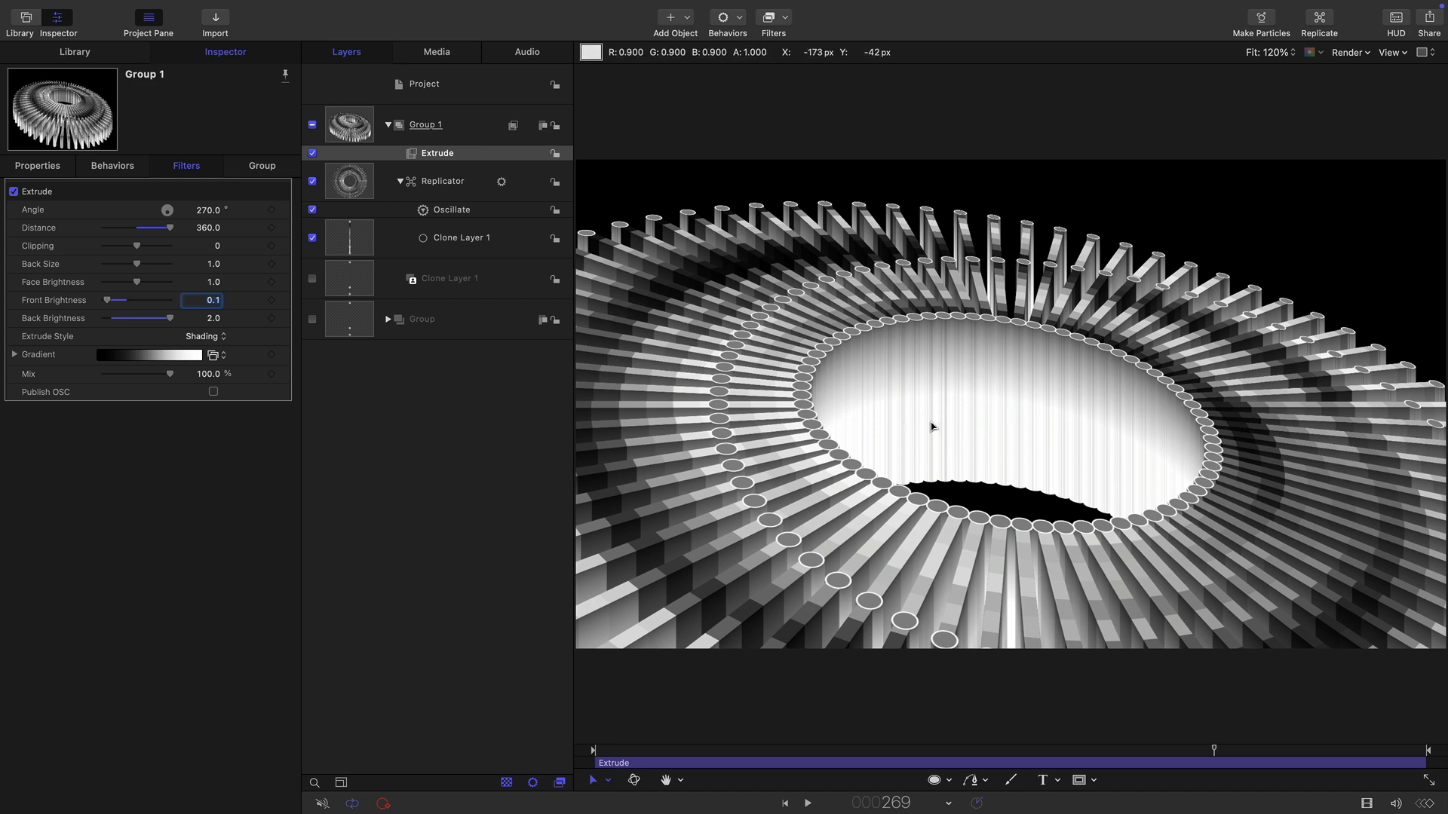
Add a Sequence Replicator behavior to the Replicator layer.
{"action": "left_click", "coordinate": [782, 750]}
{"action": "left_click", "coordinate": [346, 183]}
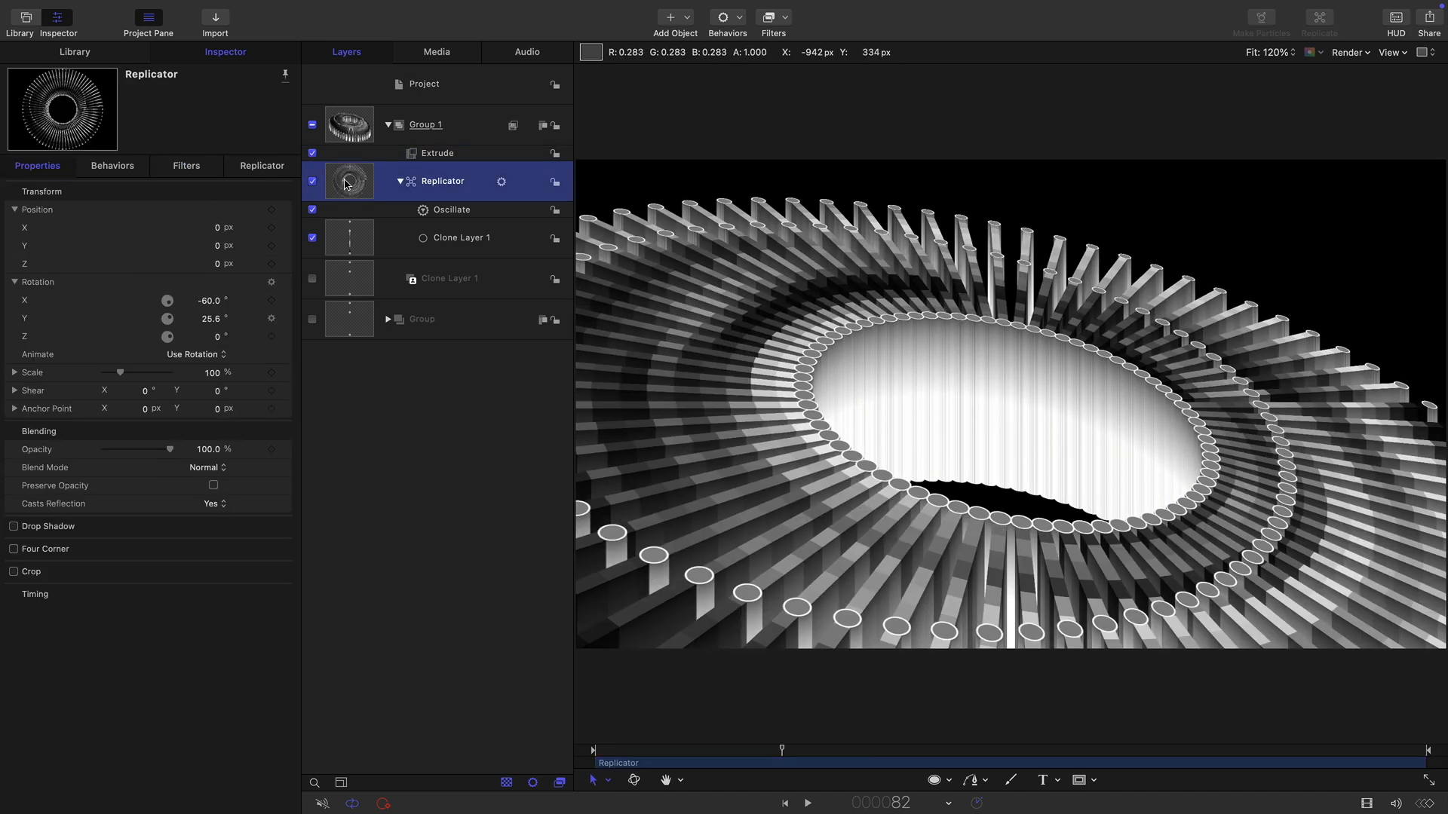
{"action": "left_click", "coordinate": [737, 22]}
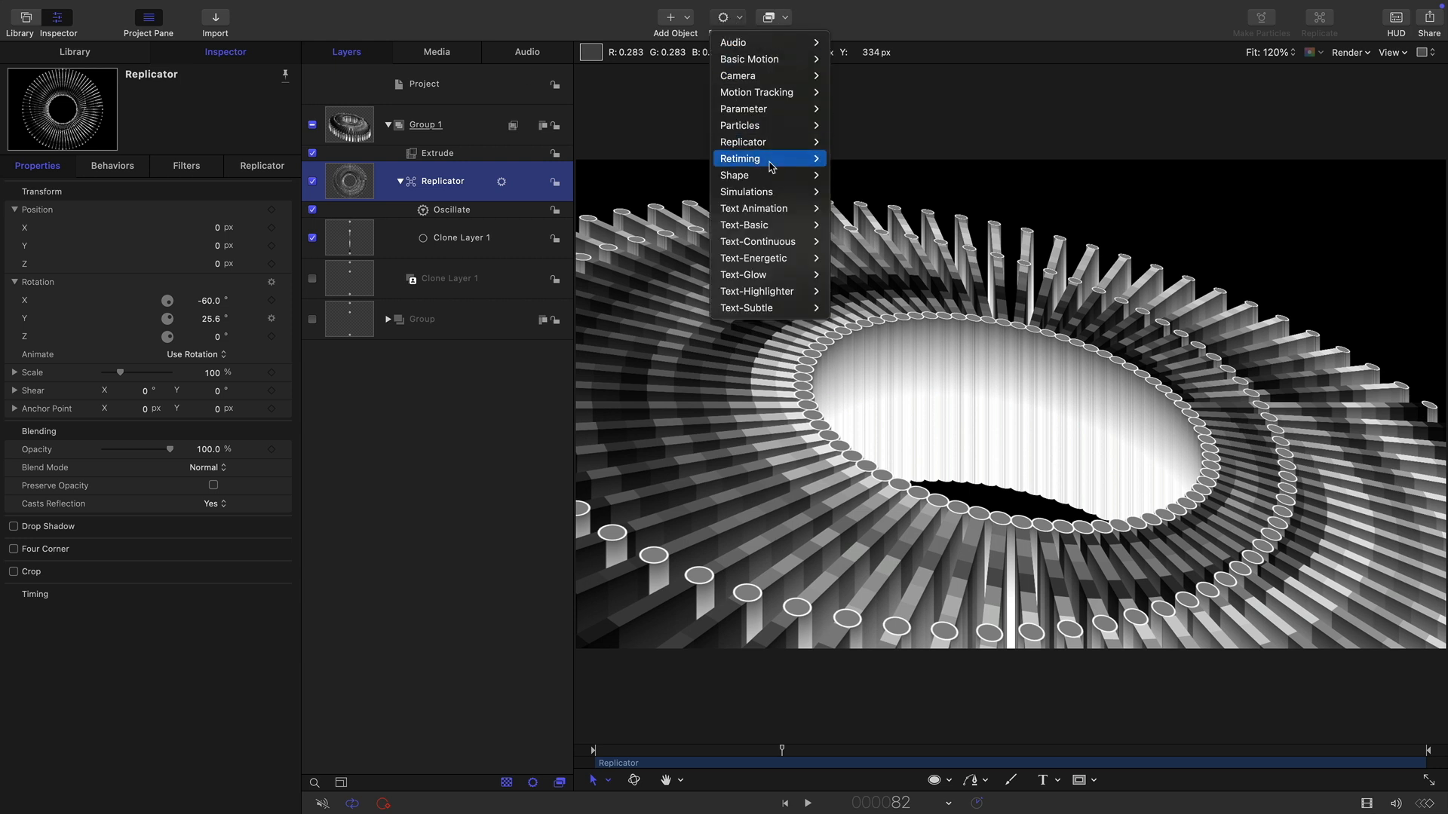
{"action": "mouse_move", "coordinate": [769, 143]}
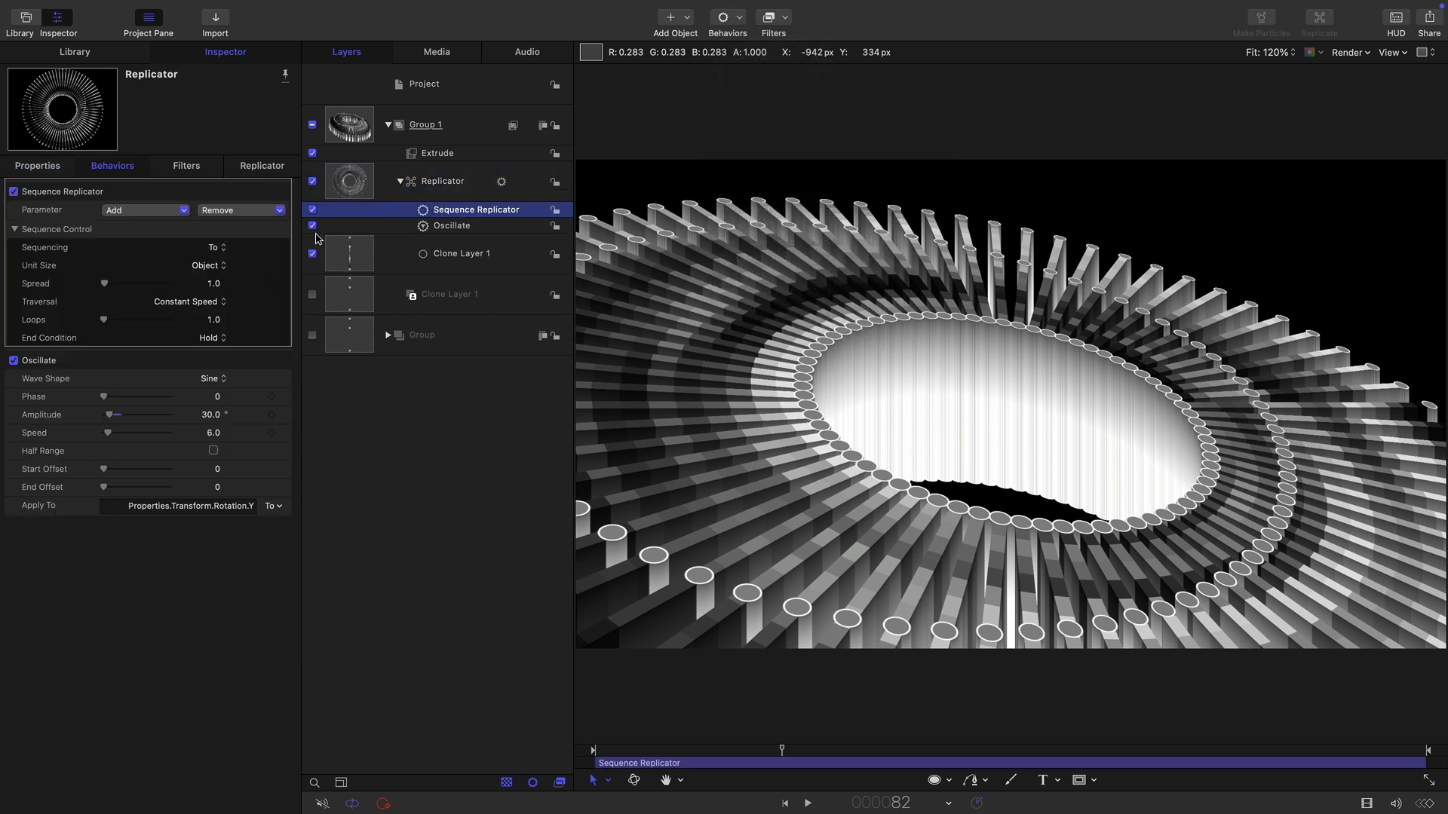
Add a Position parameter to the Sequence Replicator with Y at 360 px and sequencing set to Through.
{"action": "left_click", "coordinate": [146, 211]}
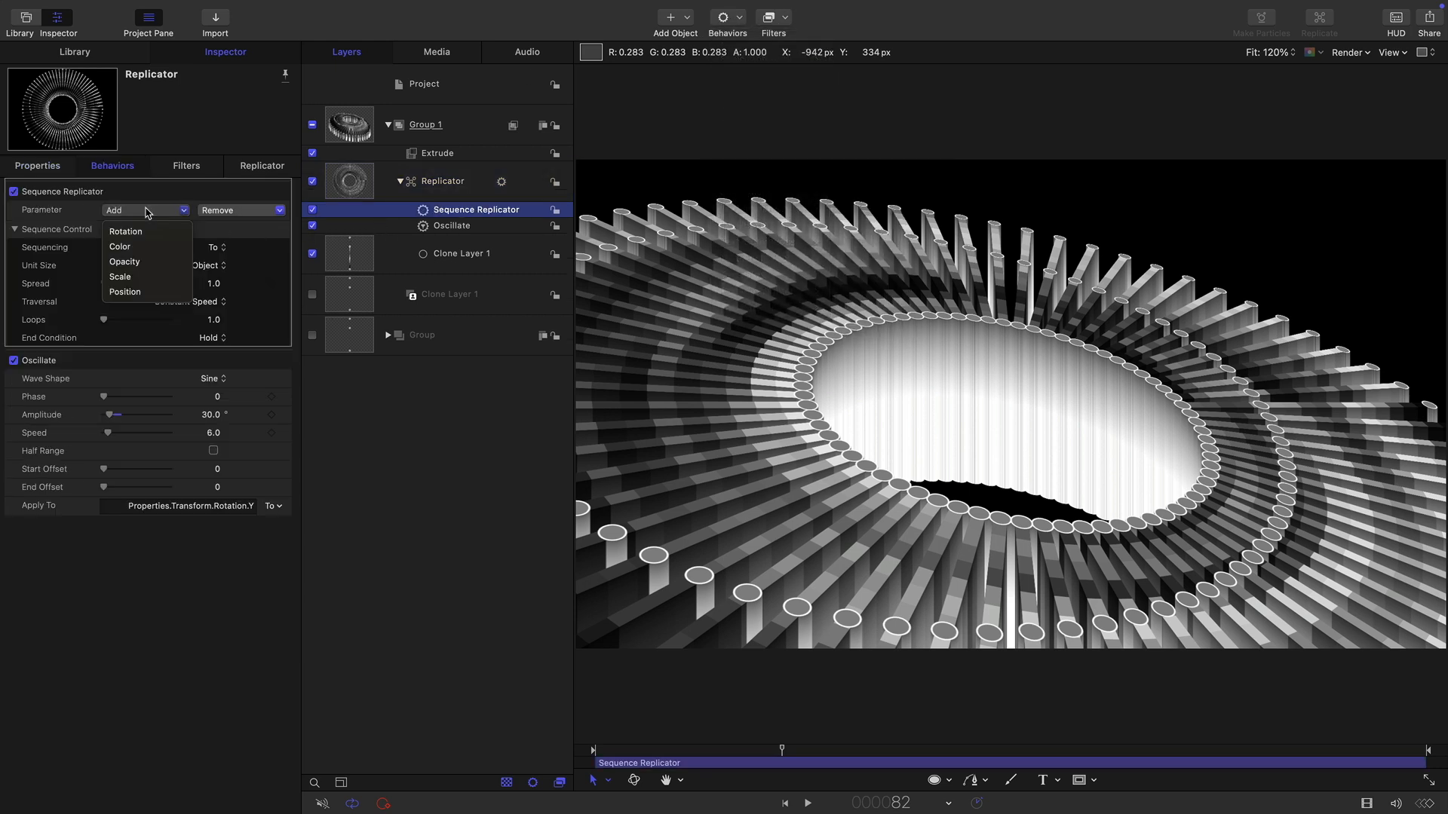
{"action": "left_click", "coordinate": [153, 293]}
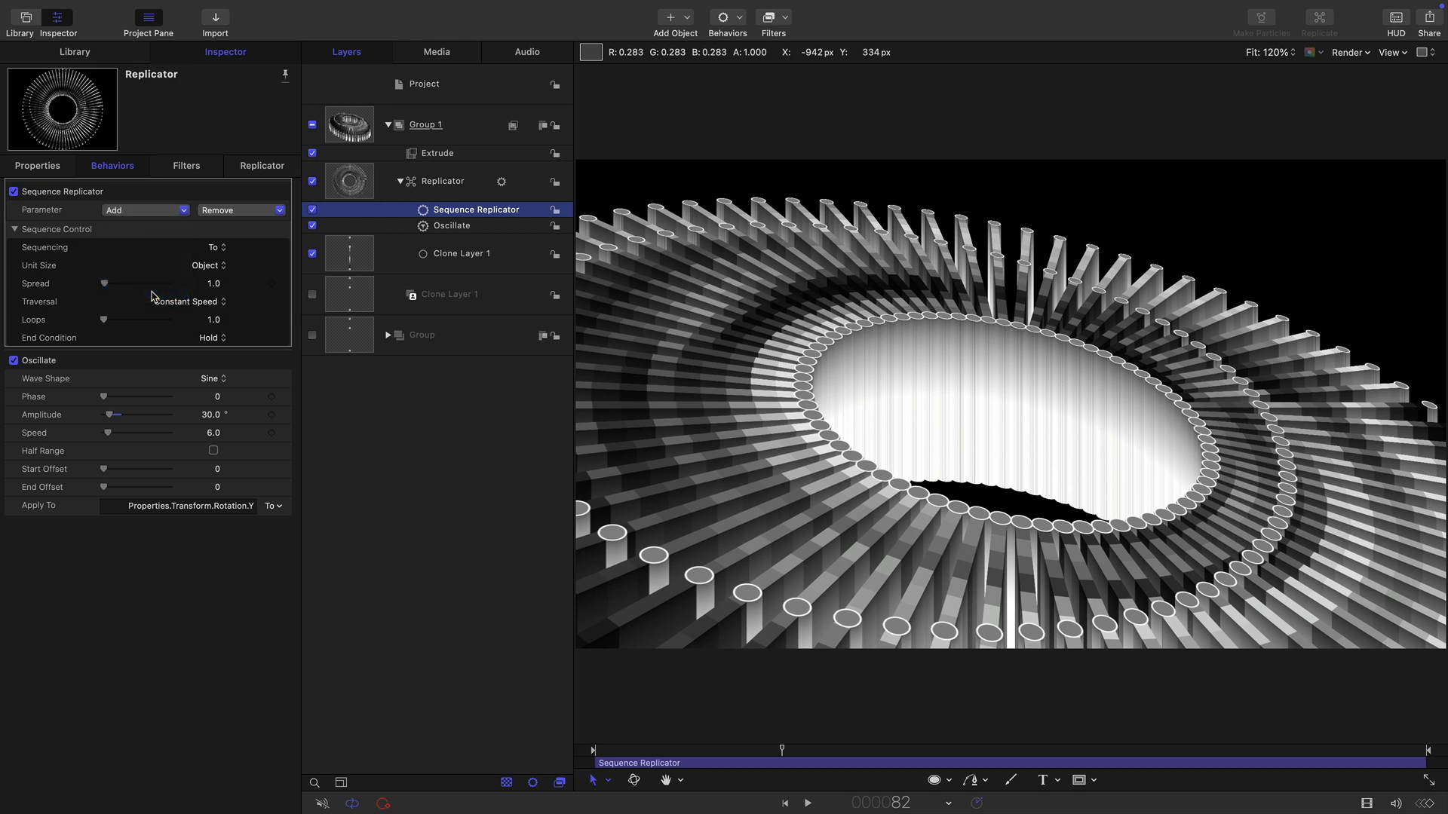
{"action": "left_click", "coordinate": [218, 211]}
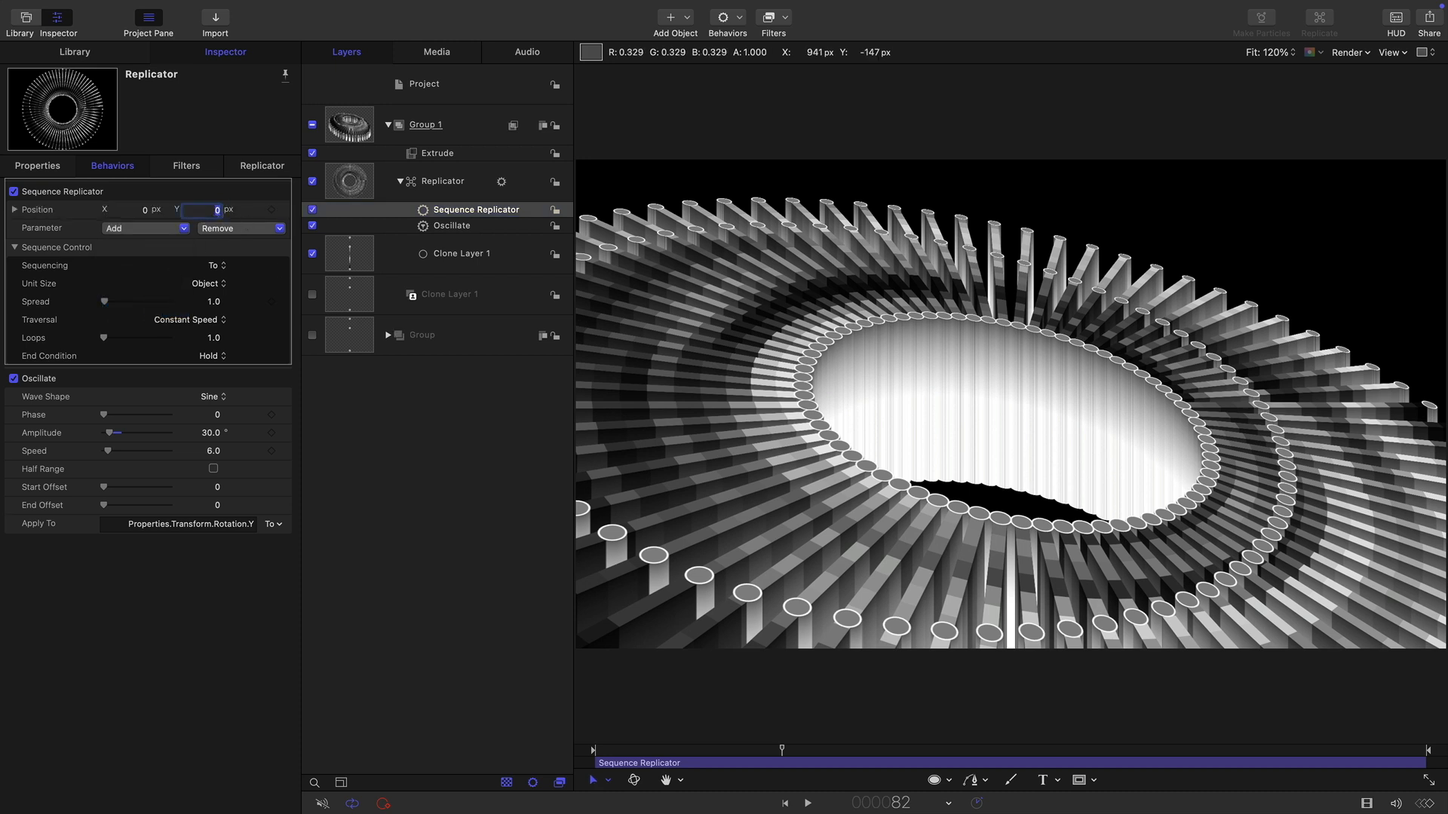
{"action": "key", "text": "BackSpace"}
{"action": "type", "text": "360"}
{"action": "key", "text": "Return"}
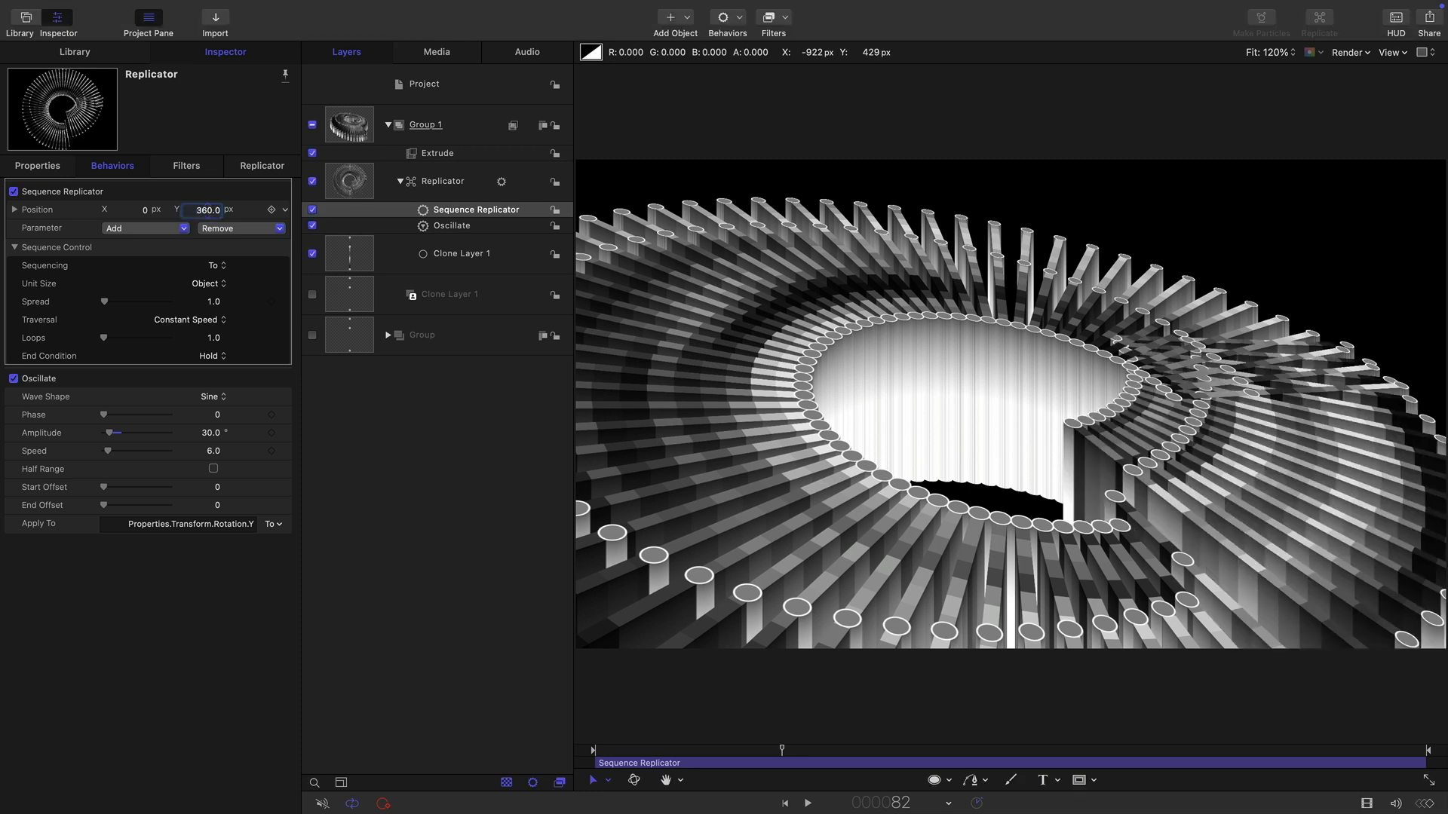
{"action": "left_click", "coordinate": [218, 267]}
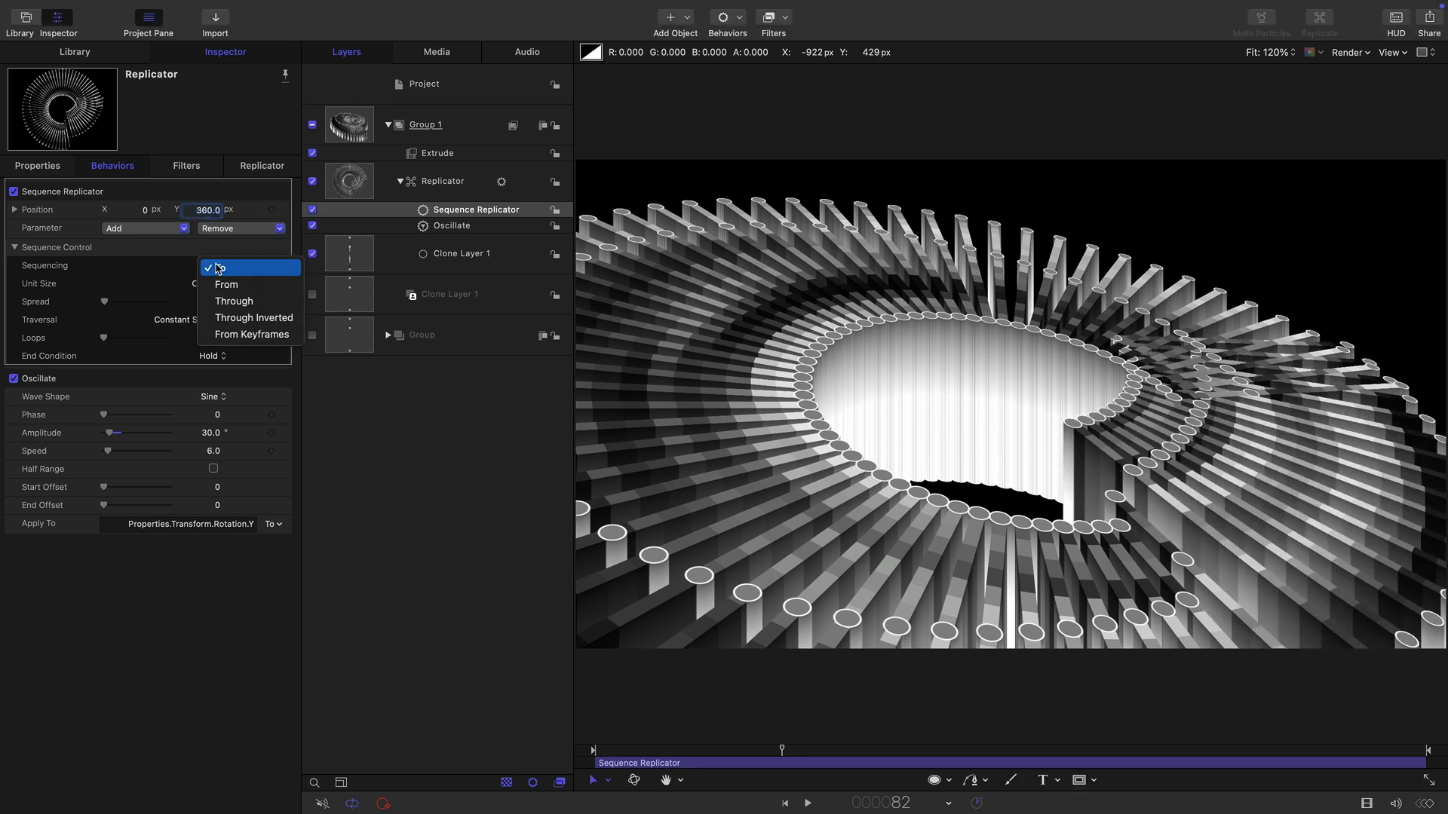
{"action": "left_click", "coordinate": [216, 301]}
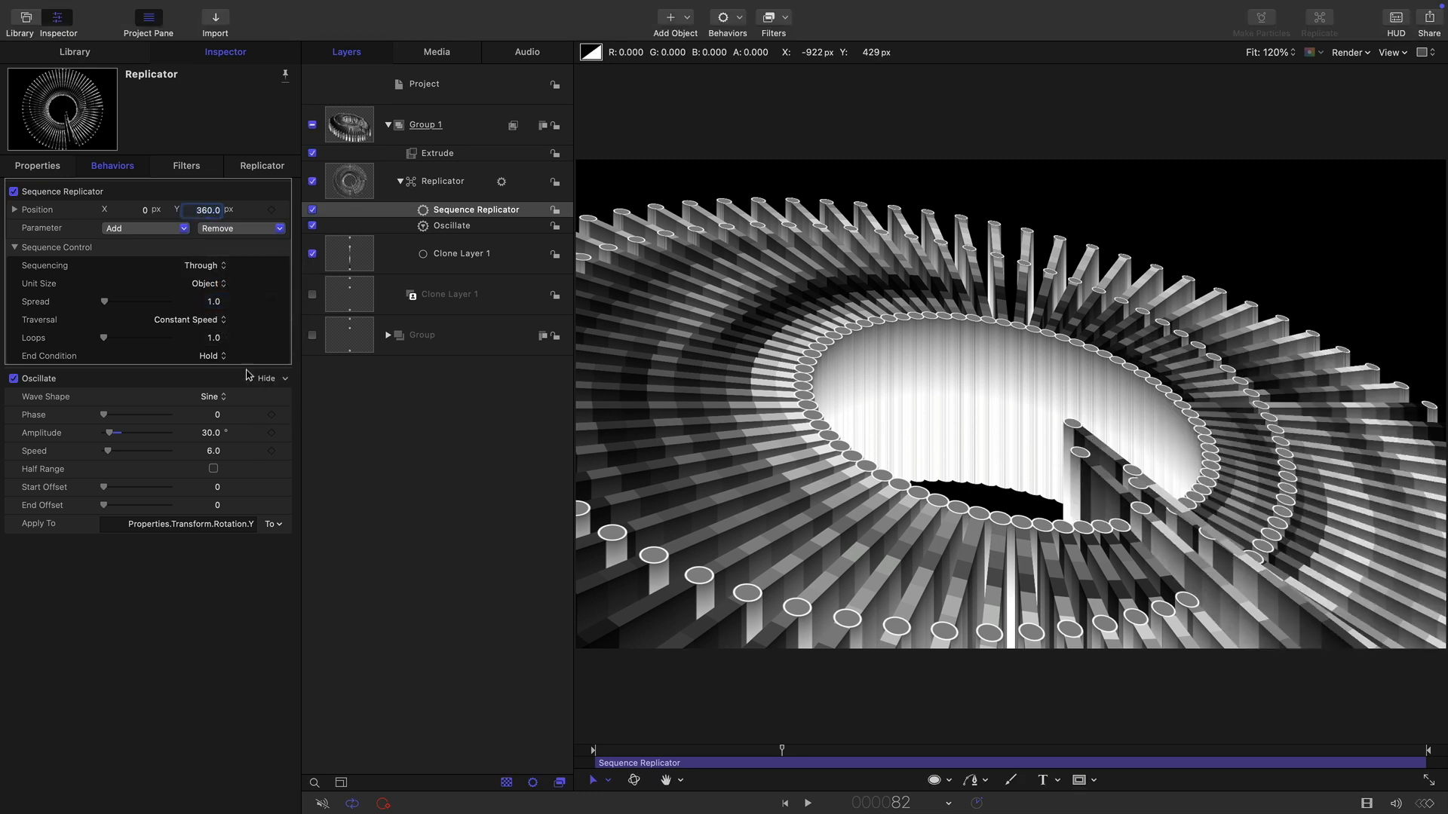
Set the Sequence Replicator spread to 6.0 and loops to 3.
{"action": "left_click", "coordinate": [212, 303]}
{"action": "key", "text": "Return"}
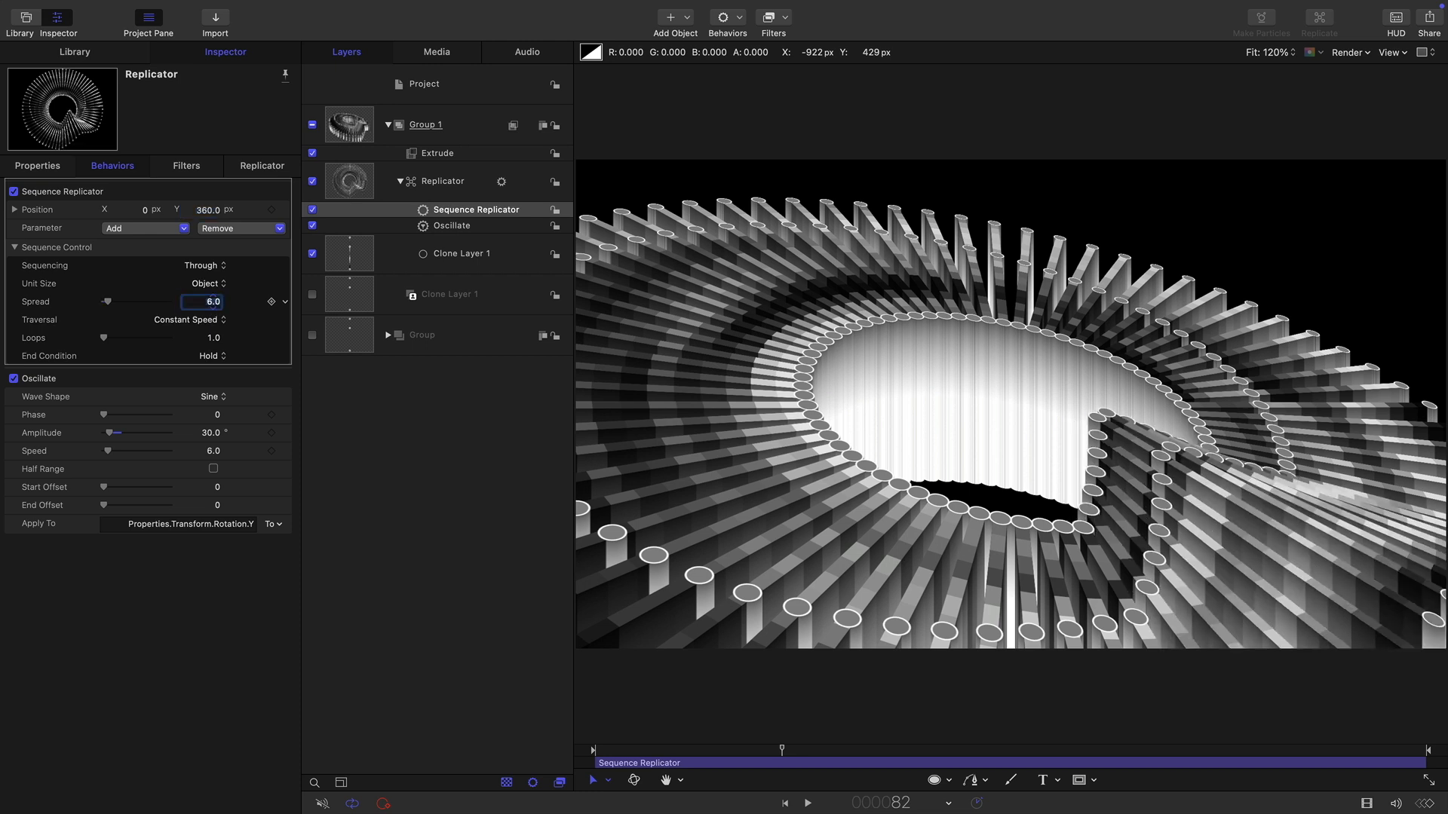
{"action": "left_click", "coordinate": [215, 340]}
{"action": "type", "text": "3"}
{"action": "key", "text": "Return"}
Set the End Condition to Wrap and play back the animation briefly to preview it.
{"action": "left_click", "coordinate": [215, 356]}
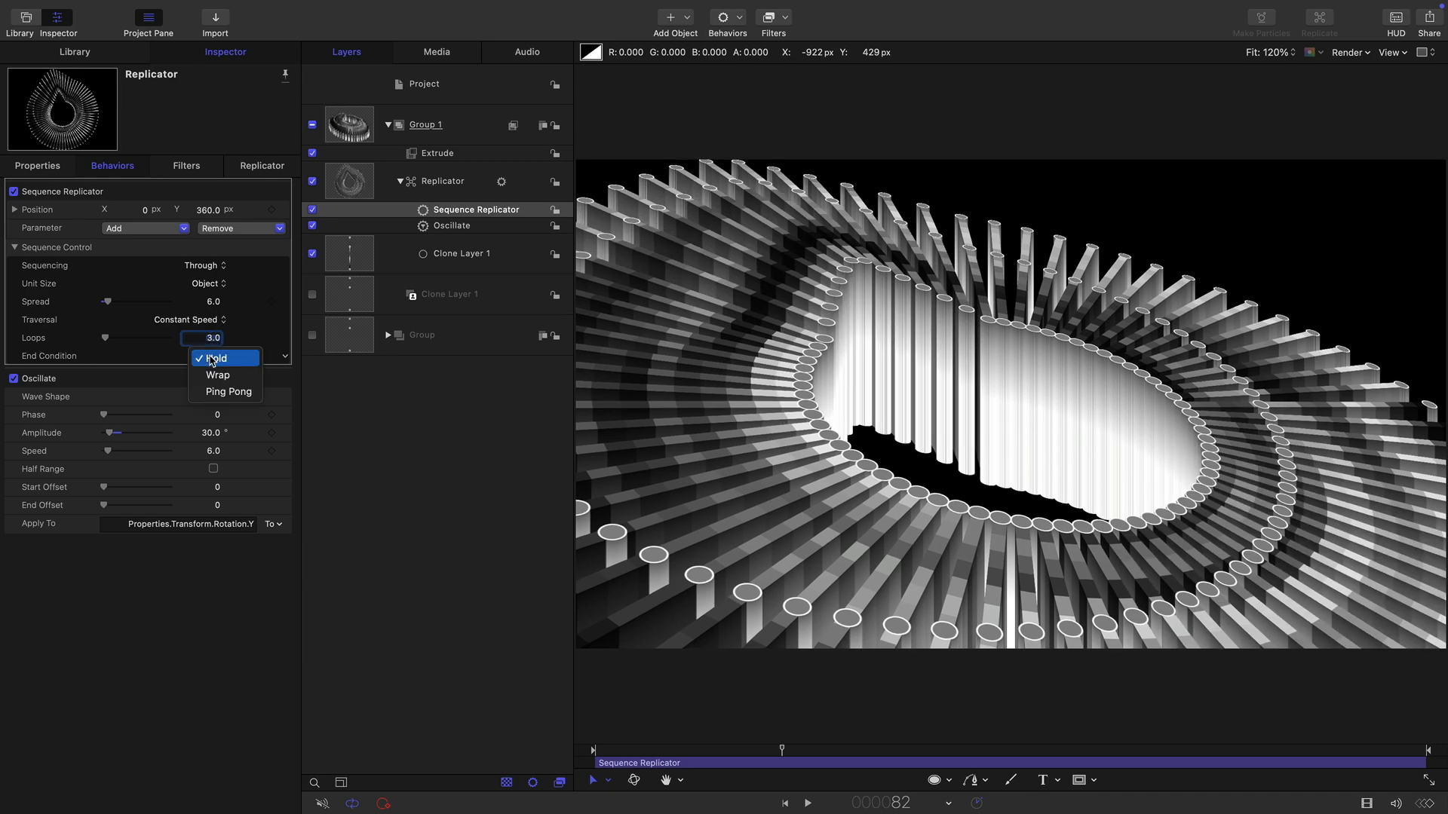
{"action": "left_click", "coordinate": [217, 374]}
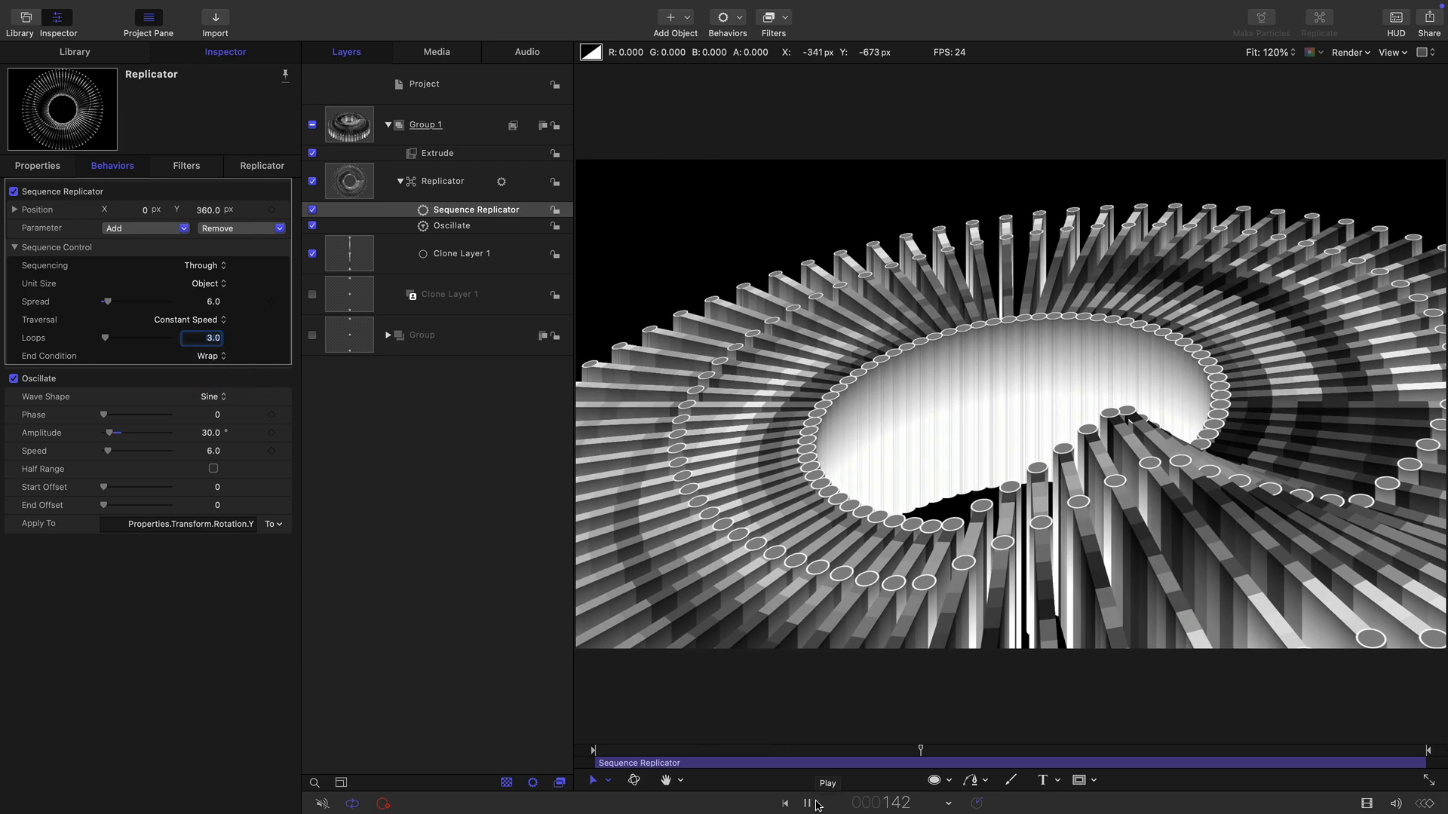
{"action": "left_click", "coordinate": [808, 803]}
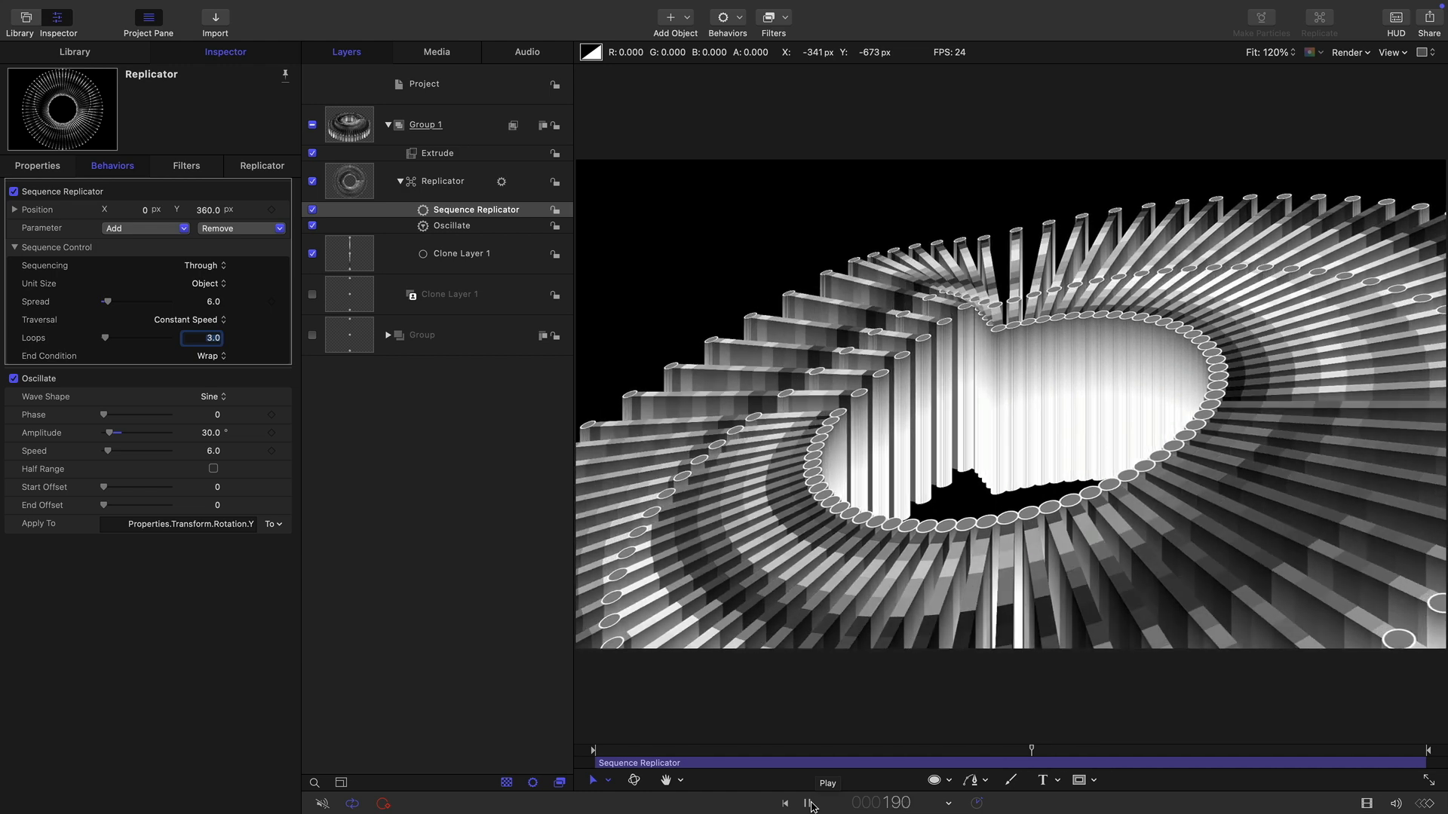
{"action": "key", "text": "space"}
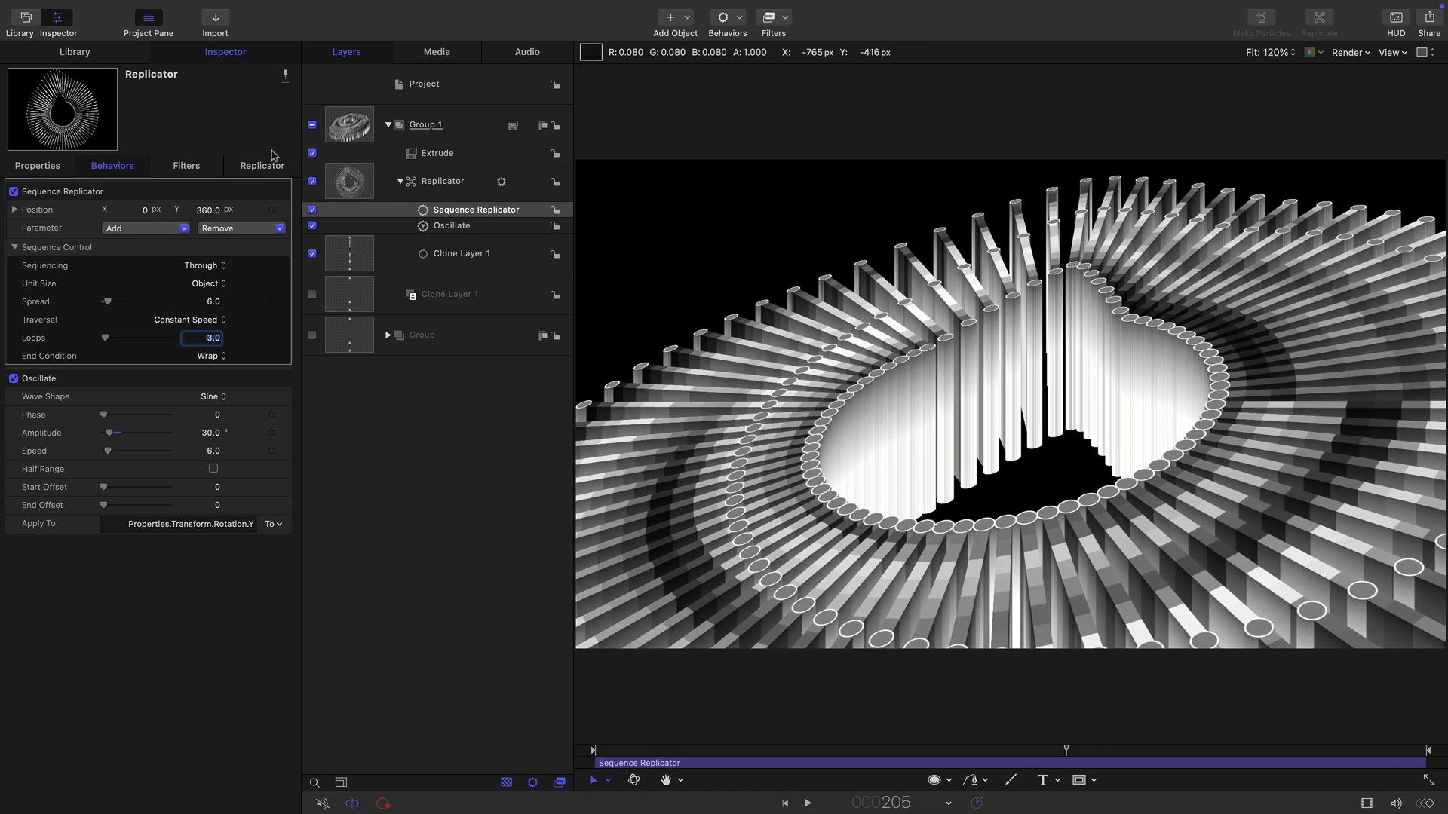
Expand and select the hidden source Group, then add a Stylize Indent filter to it.
{"action": "left_click", "coordinate": [388, 336]}
{"action": "left_click", "coordinate": [342, 339]}
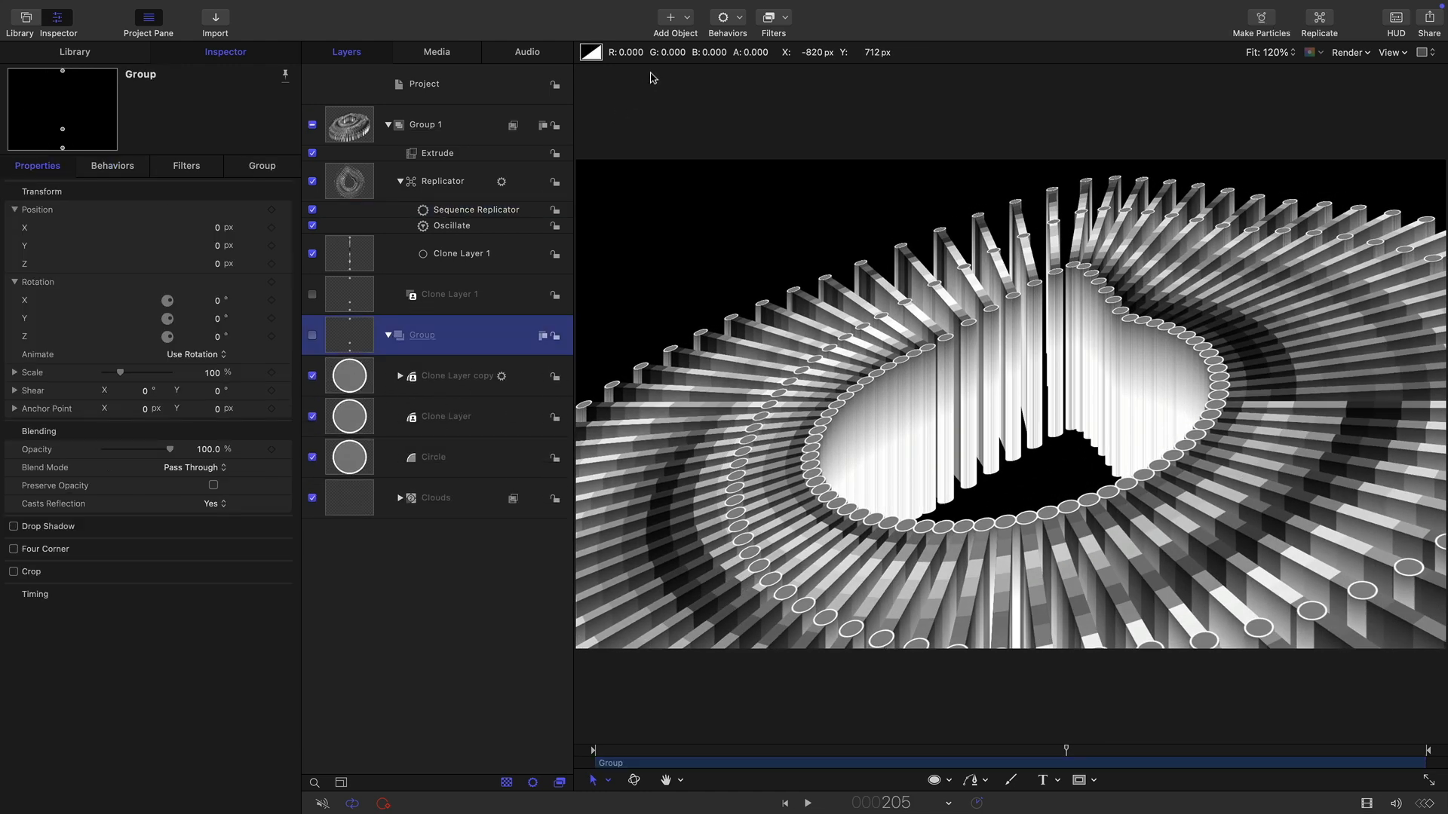
{"action": "left_click", "coordinate": [784, 17]}
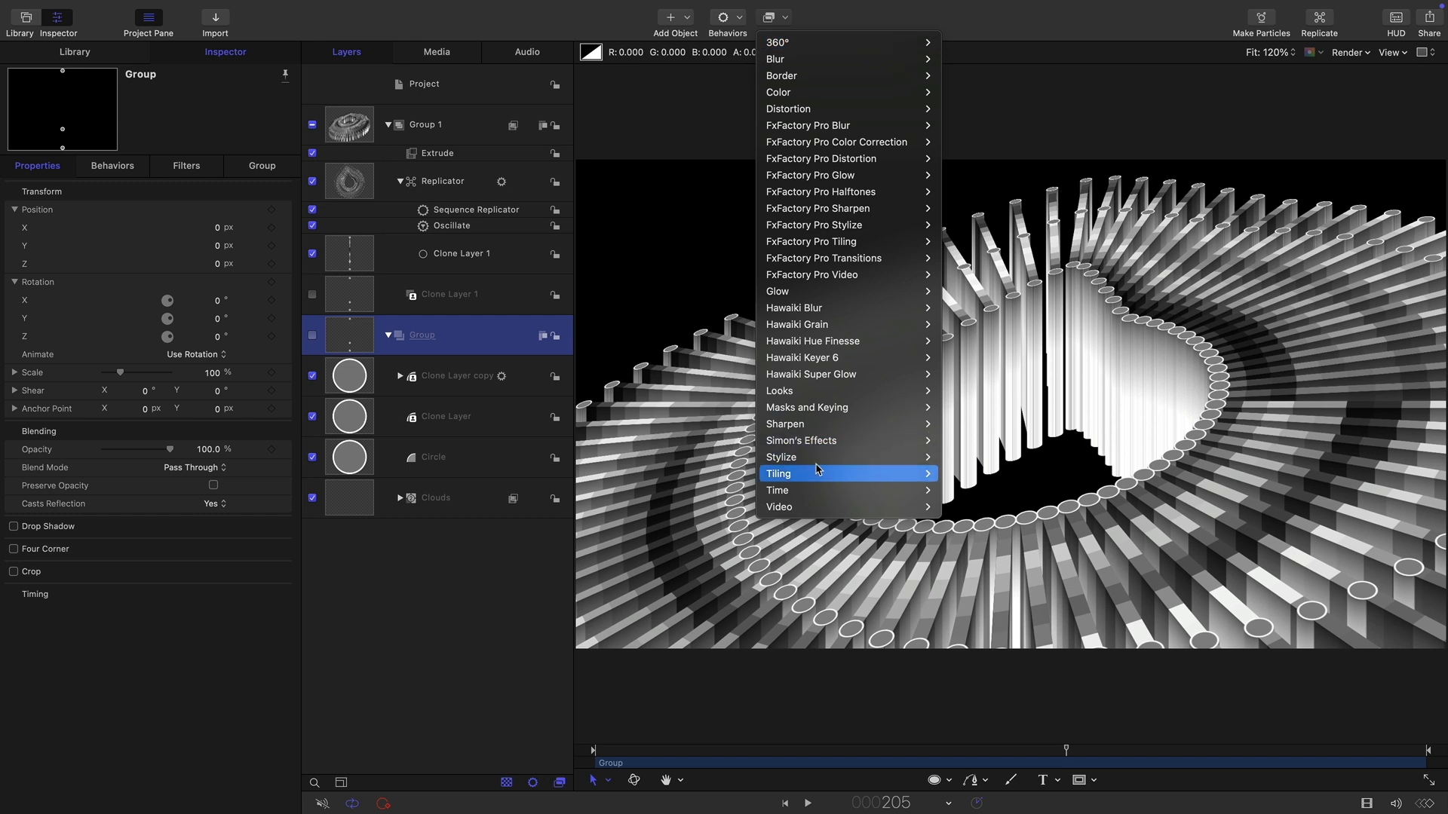
{"action": "mouse_move", "coordinate": [817, 457]}
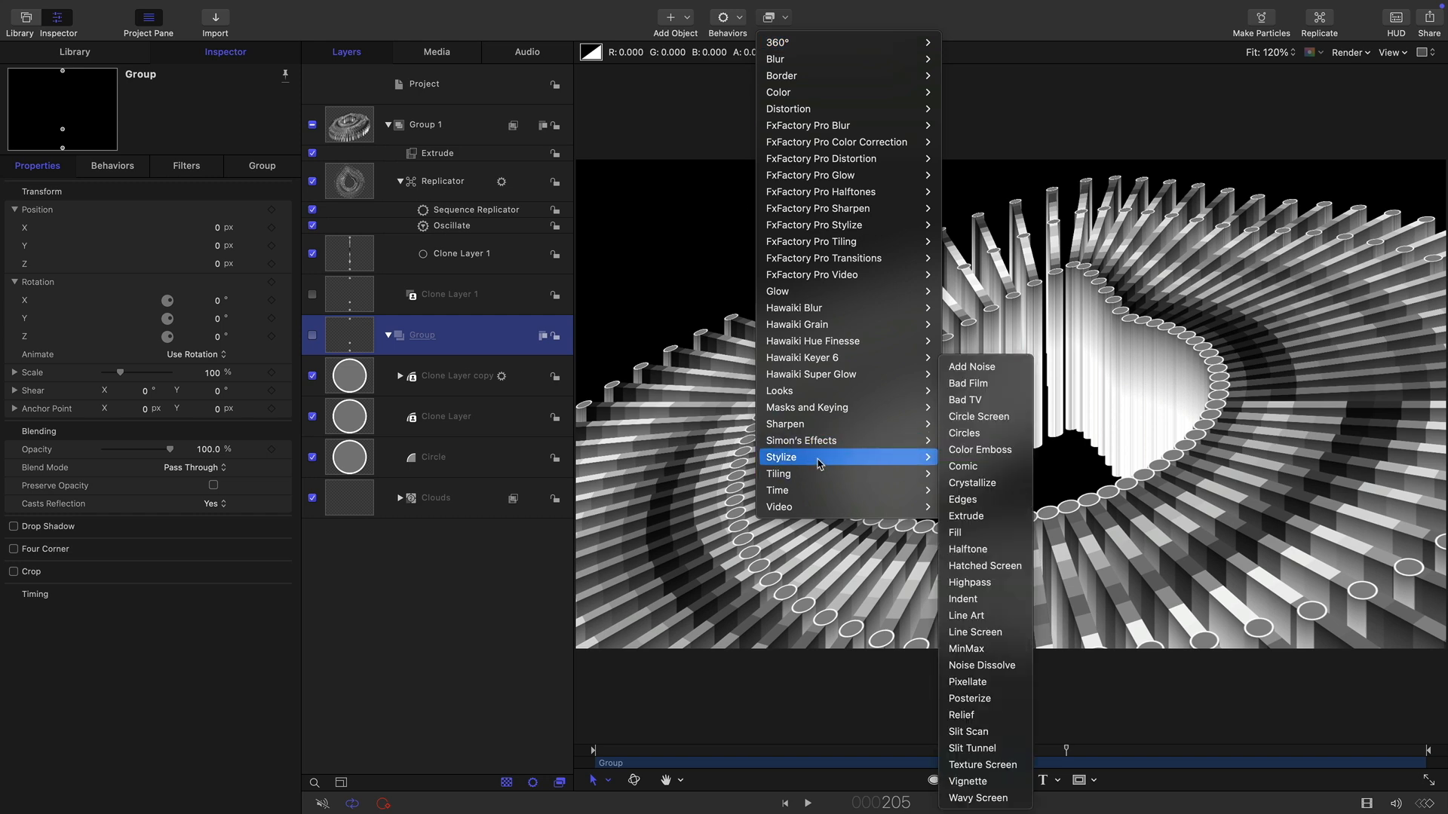
{"action": "left_click", "coordinate": [982, 601]}
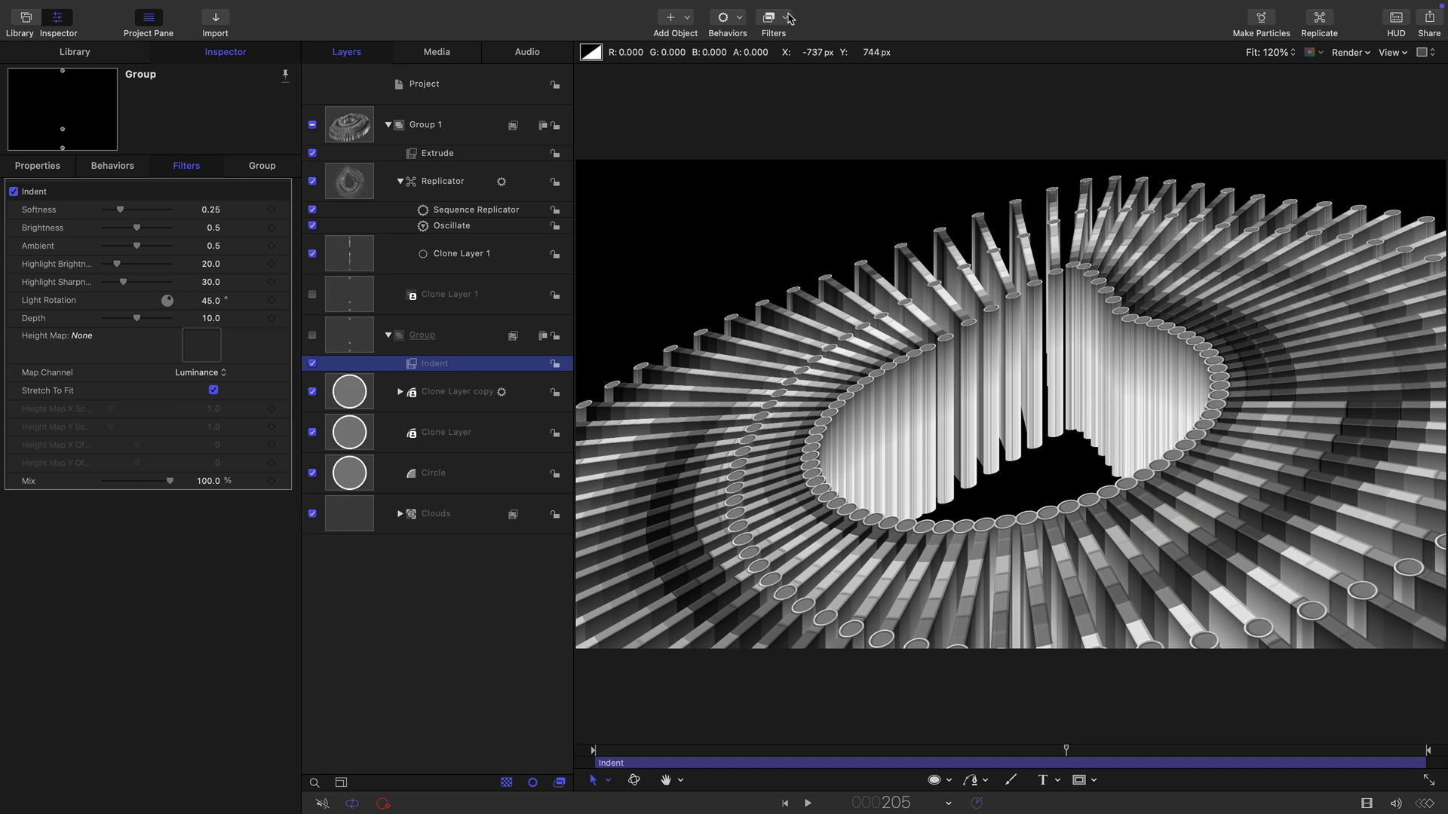
Add a Color Threshold filter to the same Group.
{"action": "left_click", "coordinate": [788, 19]}
{"action": "mouse_move", "coordinate": [792, 99]}
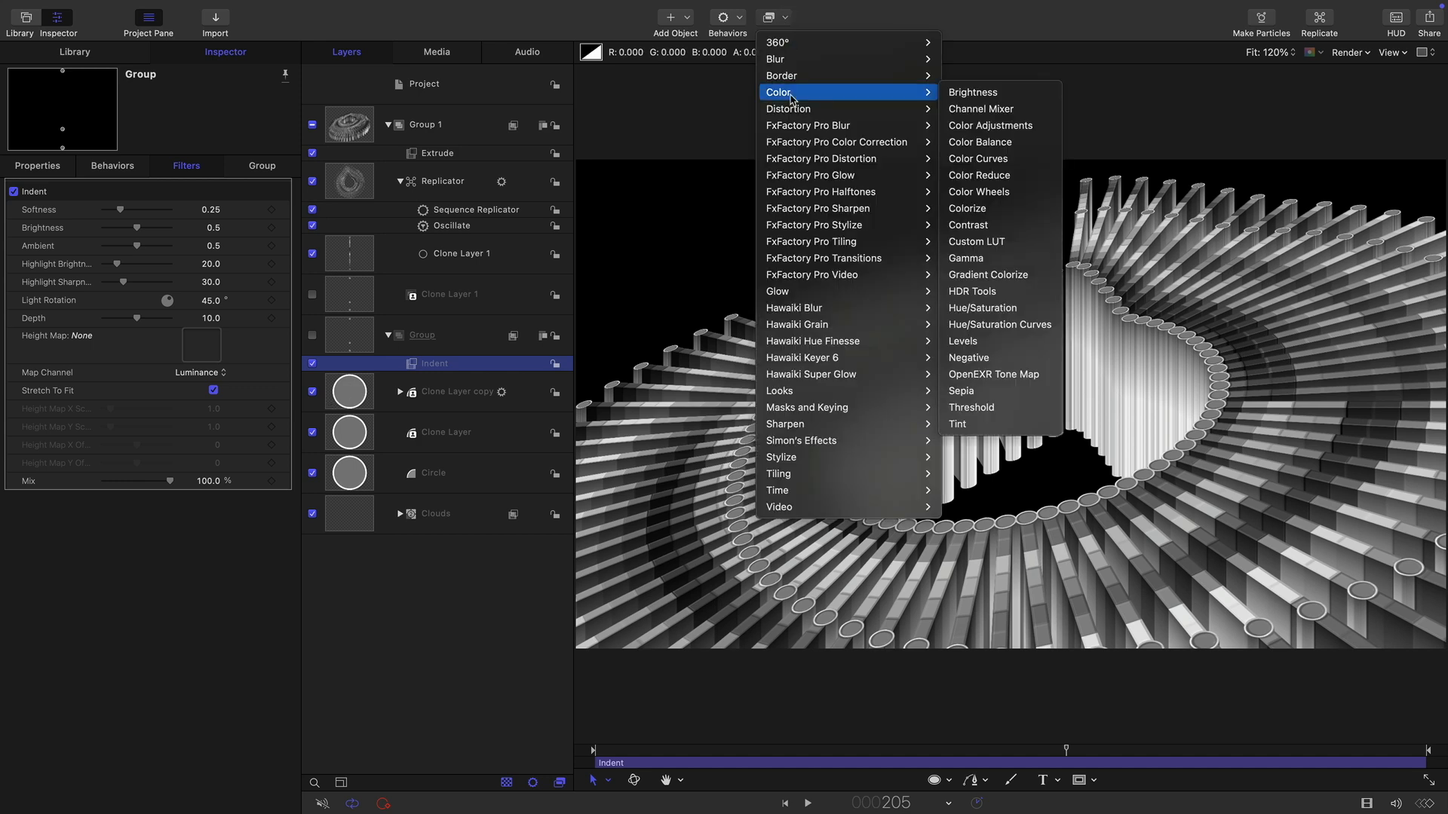
{"action": "left_click", "coordinate": [1006, 411]}
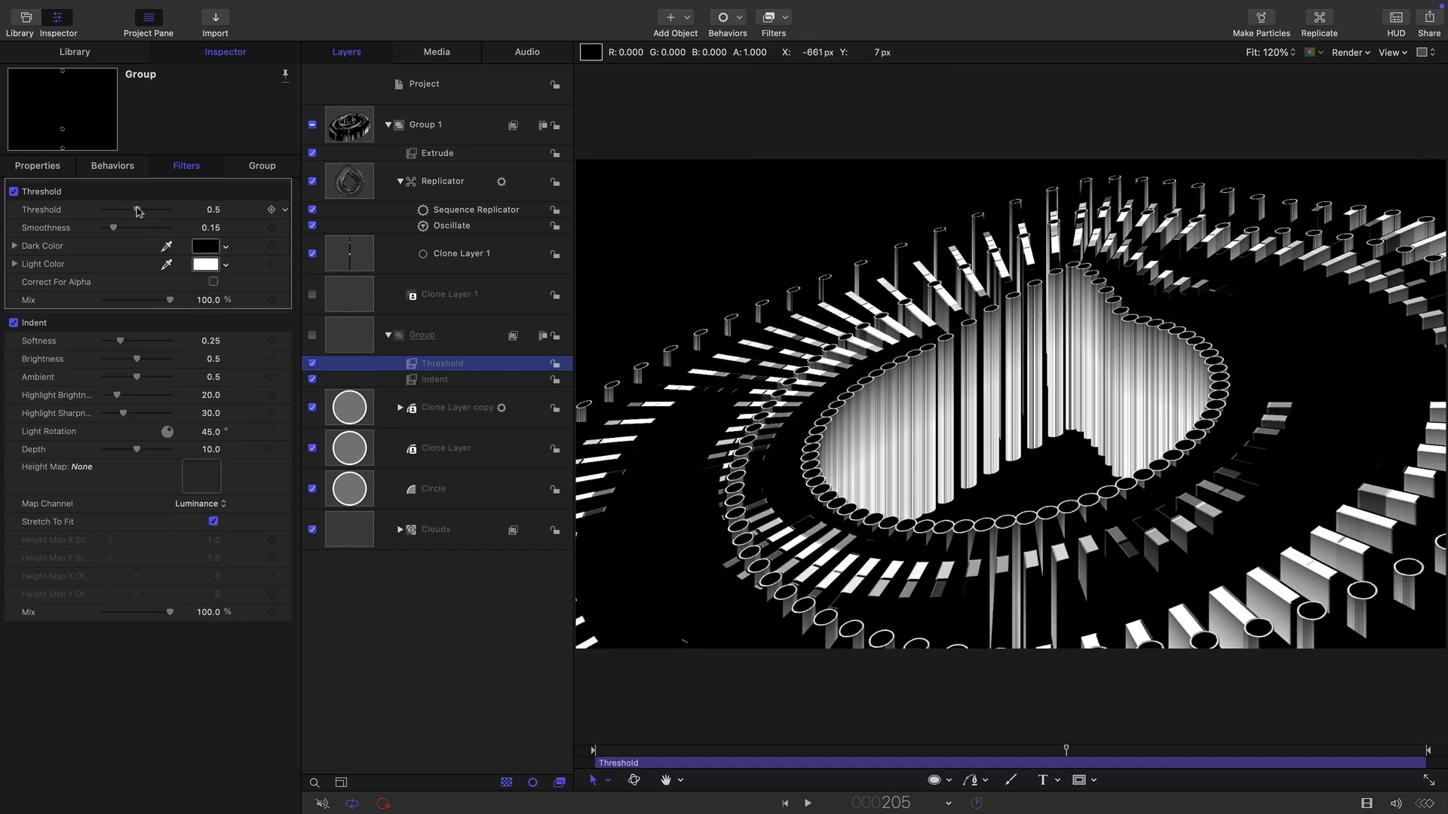
Set the Threshold filter's threshold to 0.25 and smoothness to 0.5.
{"action": "mouse_move", "coordinate": [126, 215]}
{"action": "left_mouse_down"}
{"action": "mouse_move", "coordinate": [119, 229]}
{"action": "mouse_move", "coordinate": [133, 230]}
{"action": "left_mouse_up"}
{"action": "left_click", "coordinate": [211, 209]}
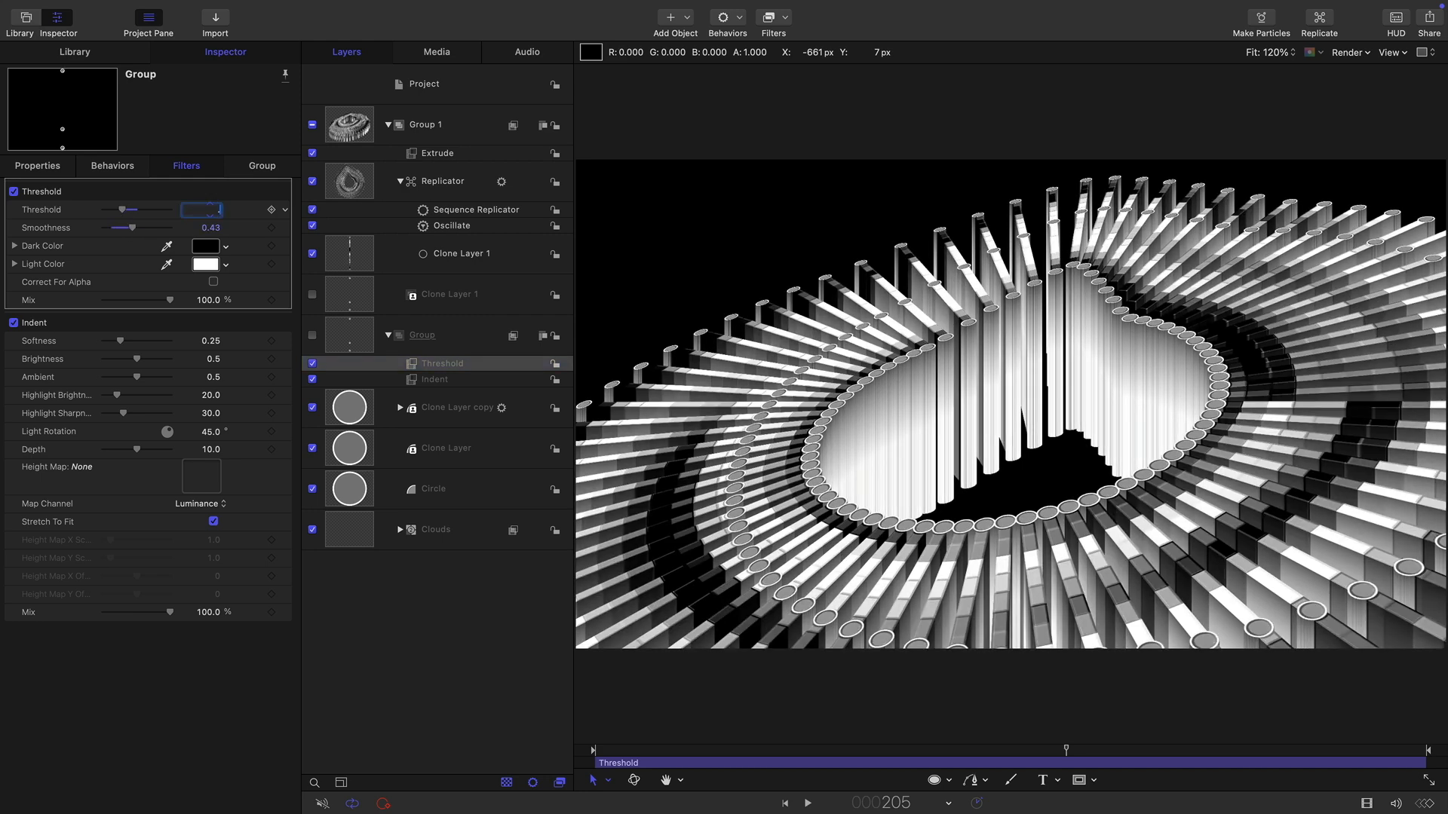
{"action": "type", "text": ".25"}
{"action": "key", "text": "Tab"}
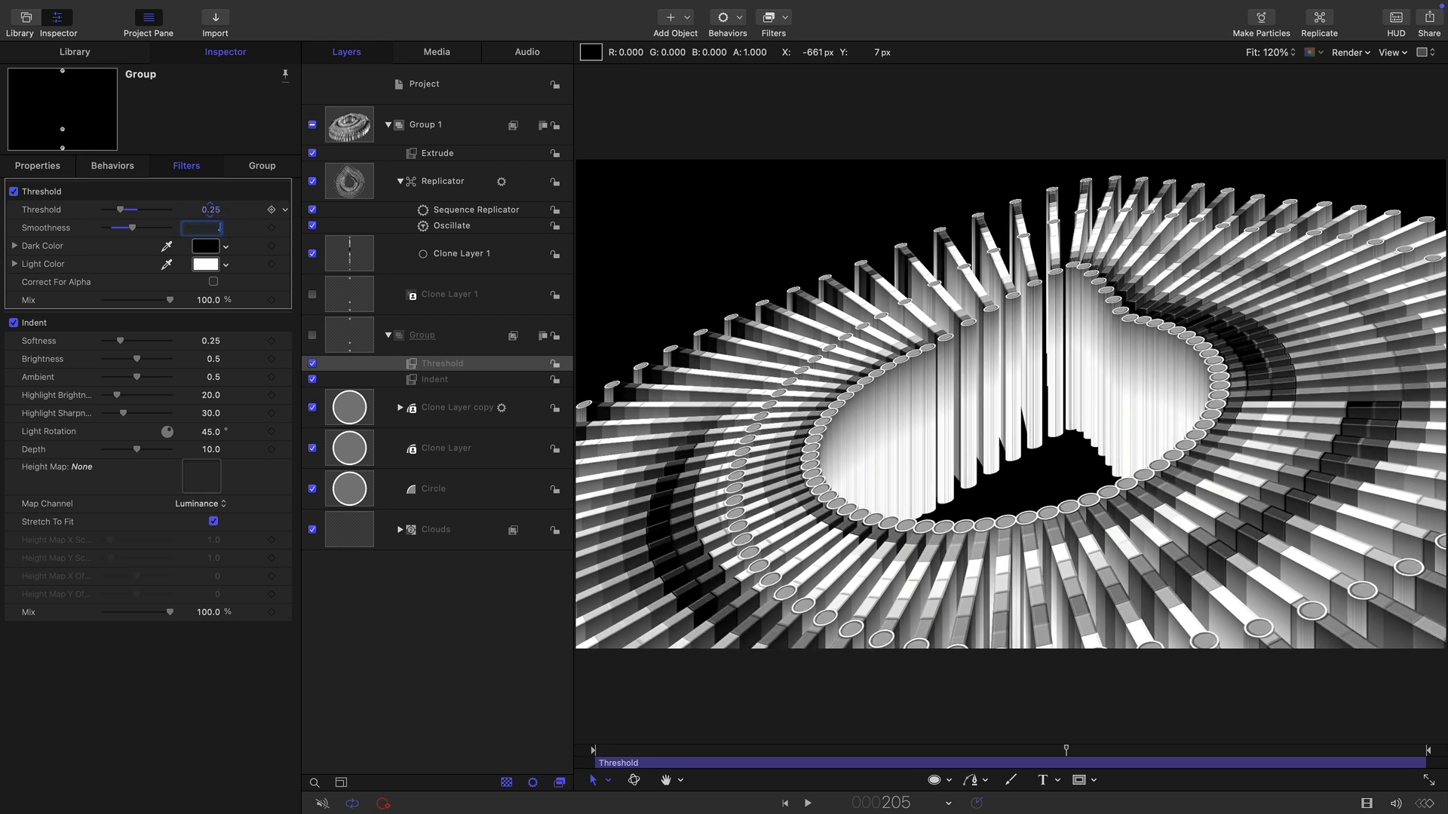
{"action": "type", "text": ".5"}
{"action": "key", "text": "Return"}
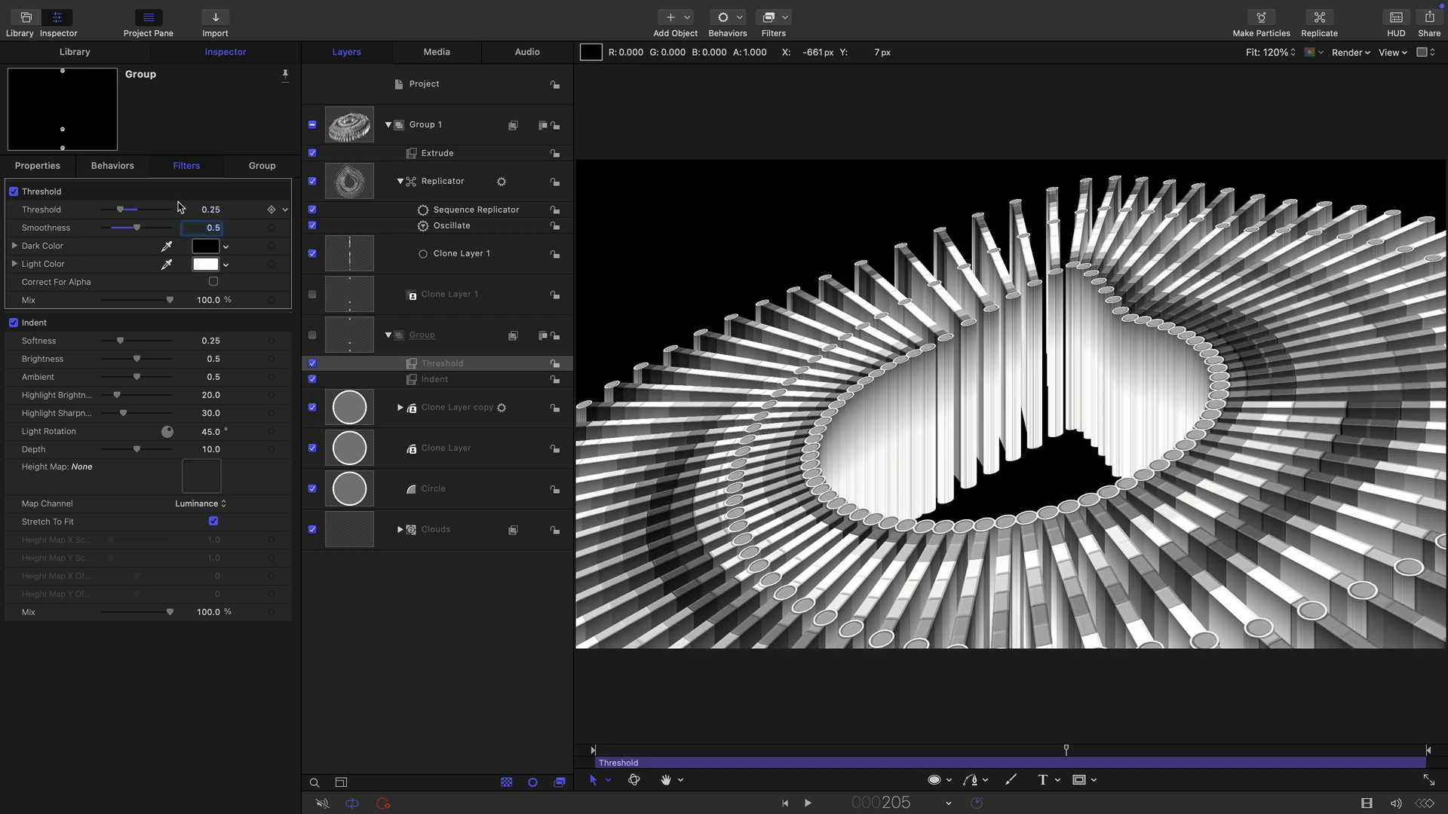
Set the Threshold dark color to a very dark navy blue.
{"action": "left_click", "coordinate": [205, 246]}
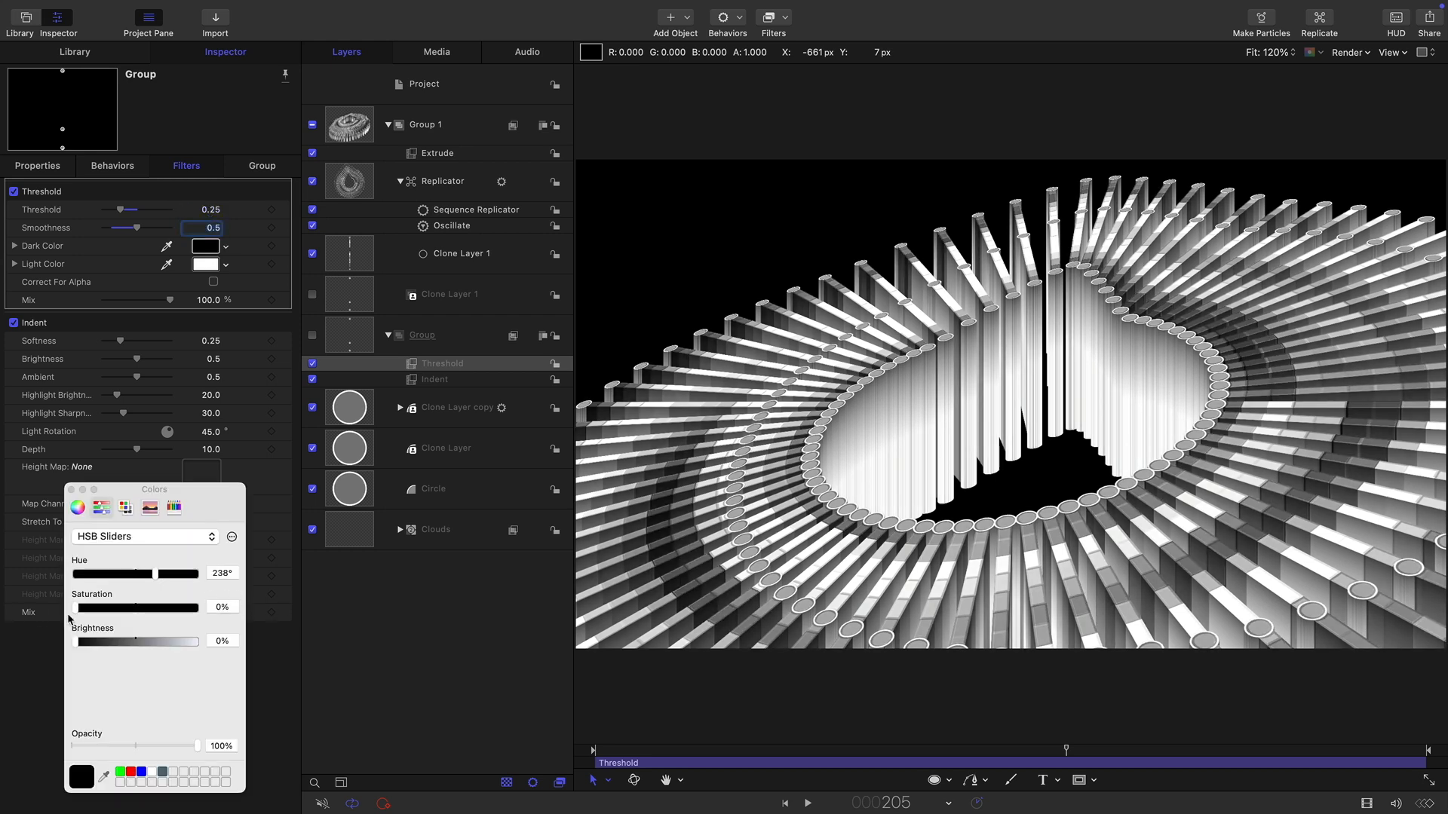
{"action": "left_click", "coordinate": [77, 506]}
{"action": "left_click", "coordinate": [210, 709]}
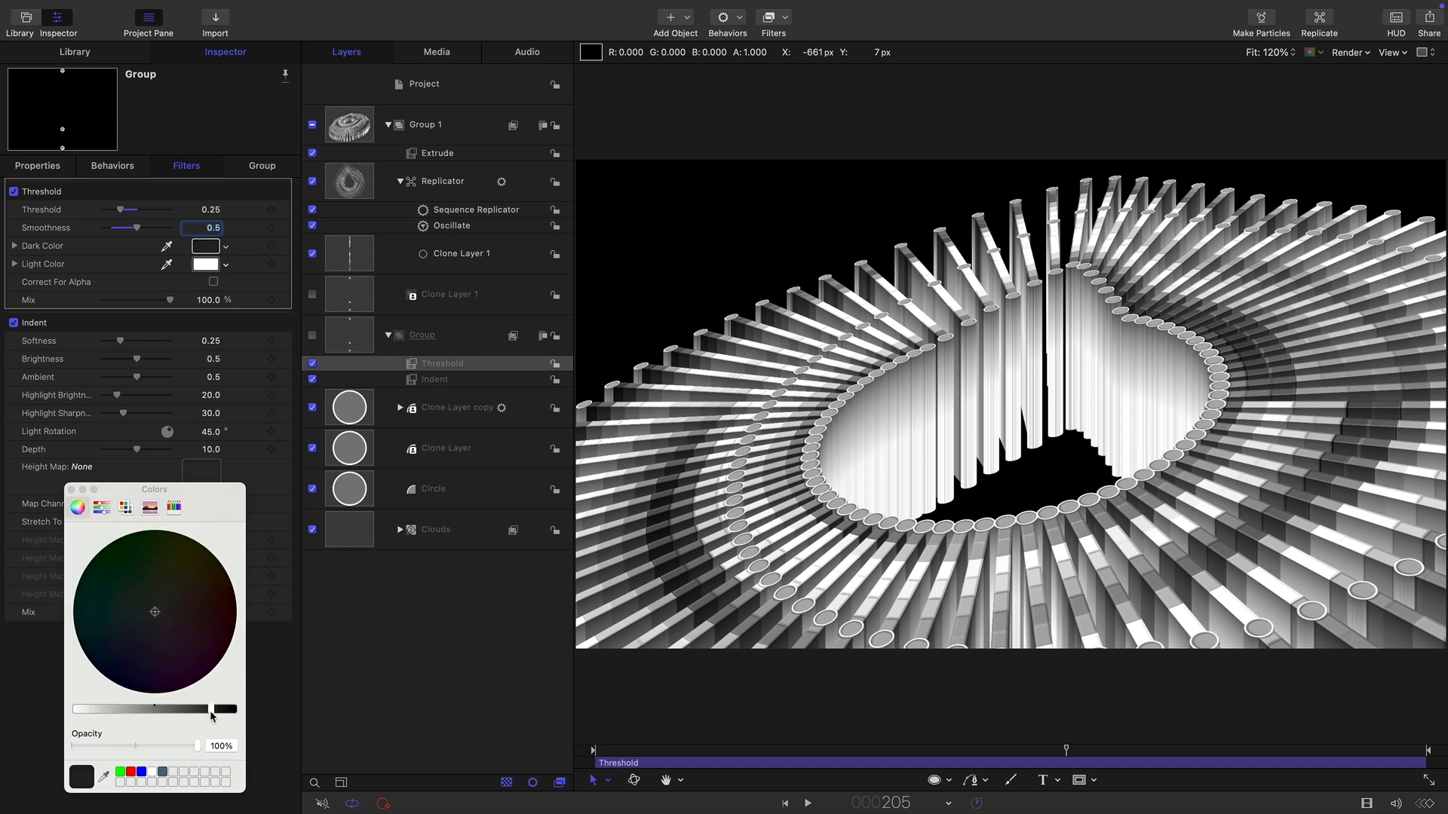
{"action": "left_click", "coordinate": [138, 636]}
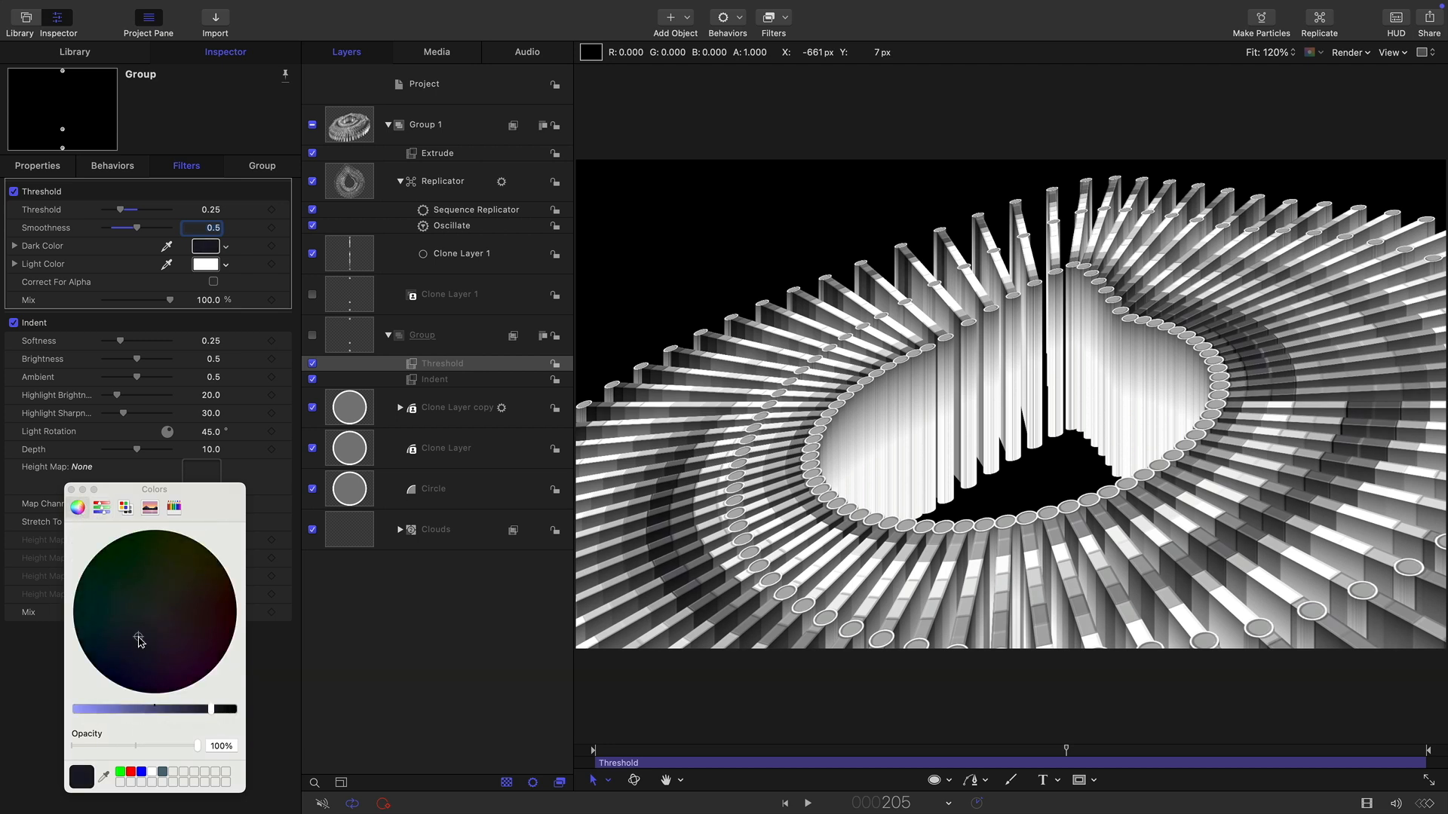
Set the Threshold light color to a pale lavender and raise the threshold to 0.34.
{"action": "left_click", "coordinate": [206, 264]}
{"action": "mouse_move", "coordinate": [153, 616]}
{"action": "left_mouse_down"}
{"action": "mouse_move", "coordinate": [138, 640]}
{"action": "mouse_move", "coordinate": [149, 630]}
{"action": "left_mouse_up"}
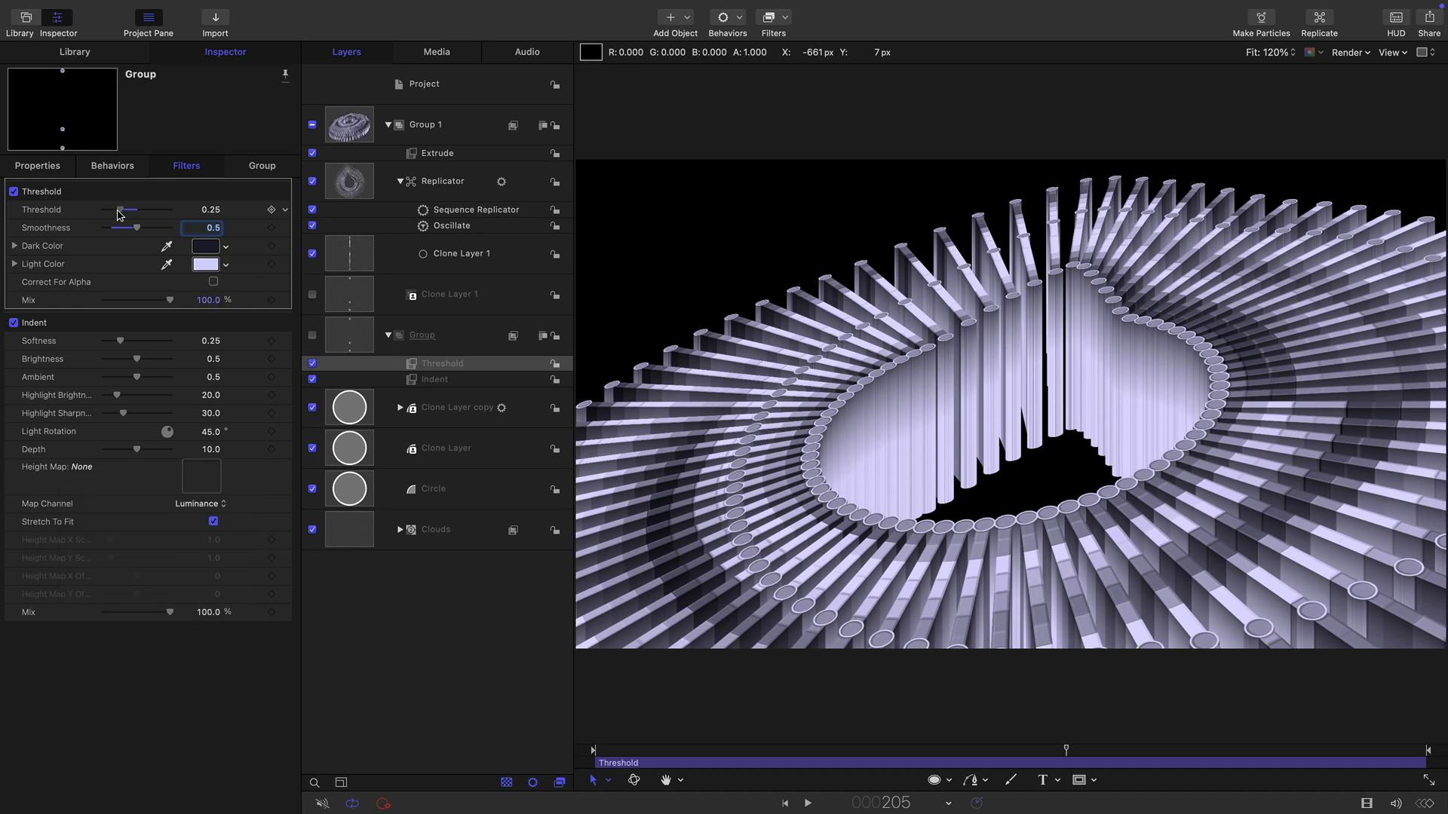
{"action": "left_click_drag", "start_coordinate": [118, 214], "coordinate": [125, 215]}
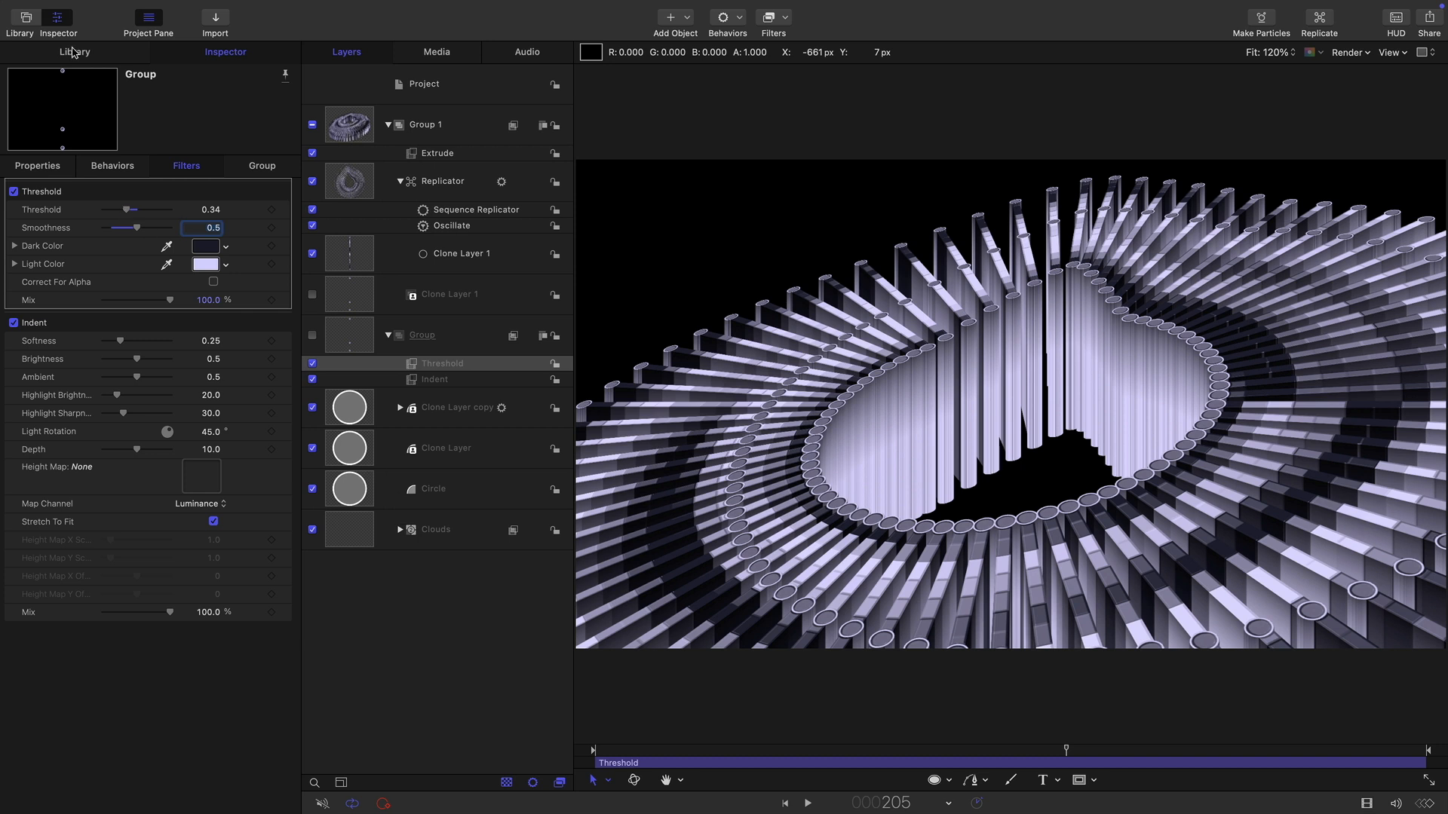
Add a Hawaiki Super Glow 1.5 filter to Group 1.
{"action": "left_click", "coordinate": [352, 126]}
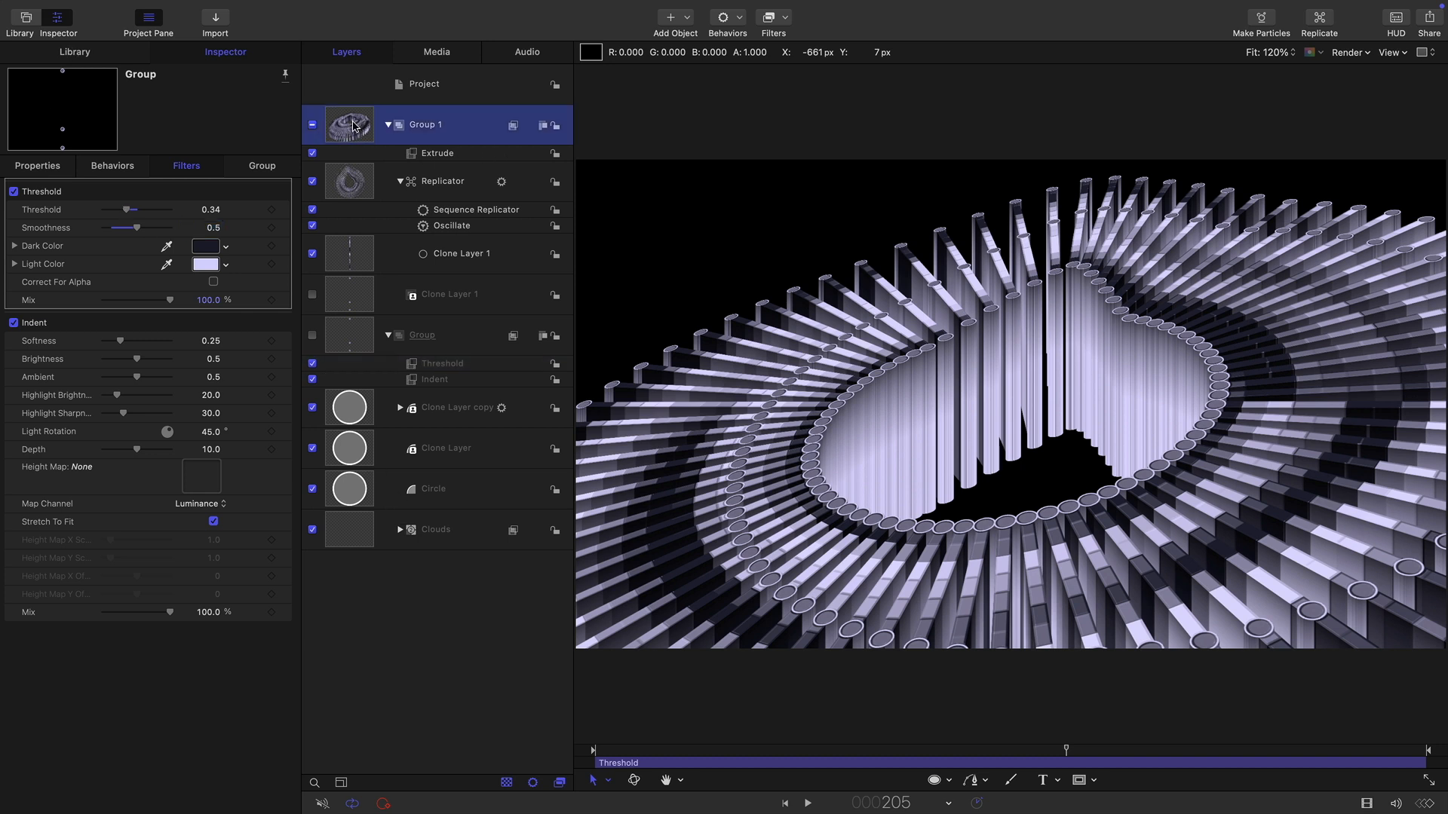
{"action": "left_click", "coordinate": [784, 19]}
{"action": "mouse_move", "coordinate": [850, 376]}
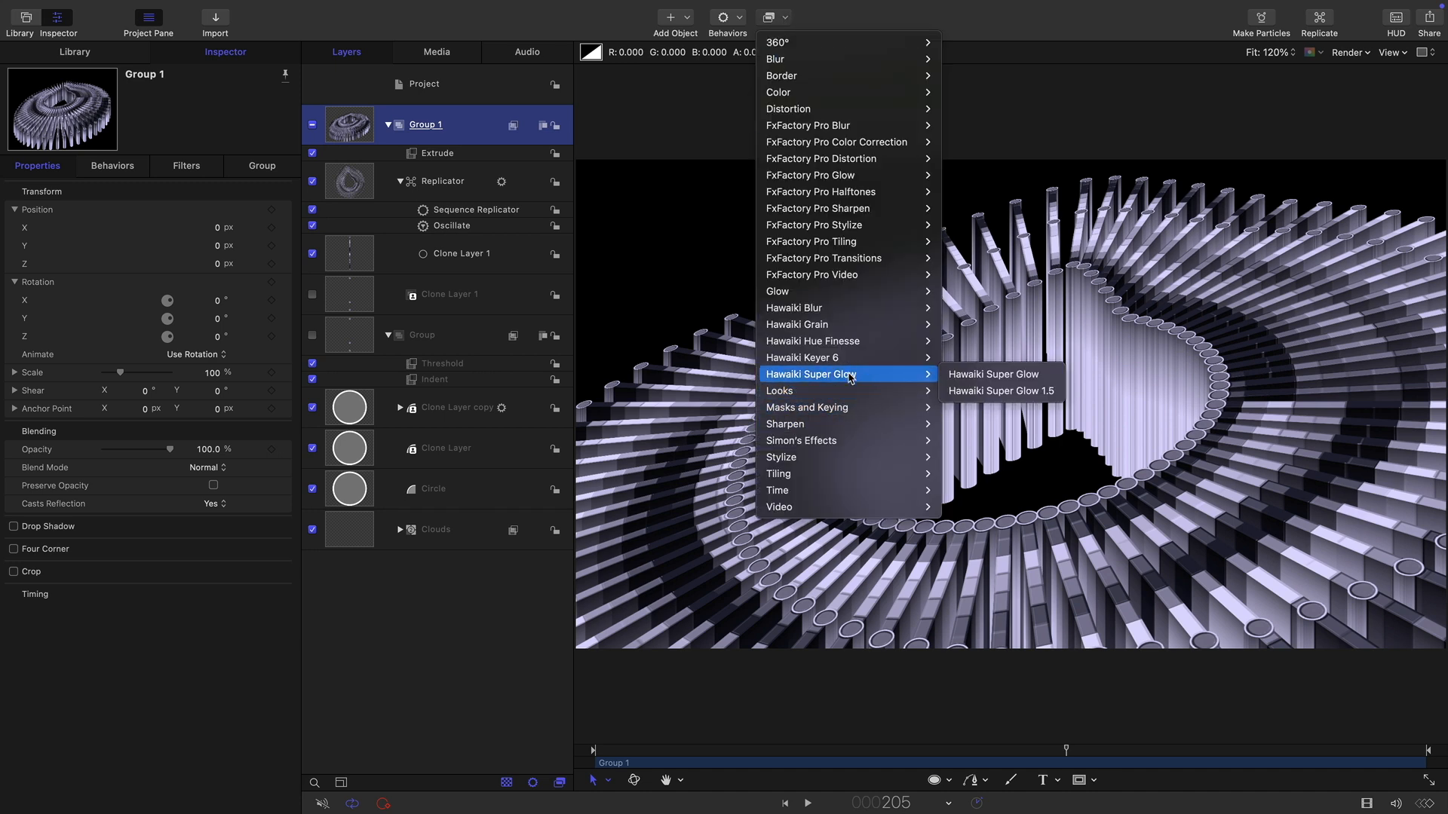
{"action": "left_click", "coordinate": [993, 392]}
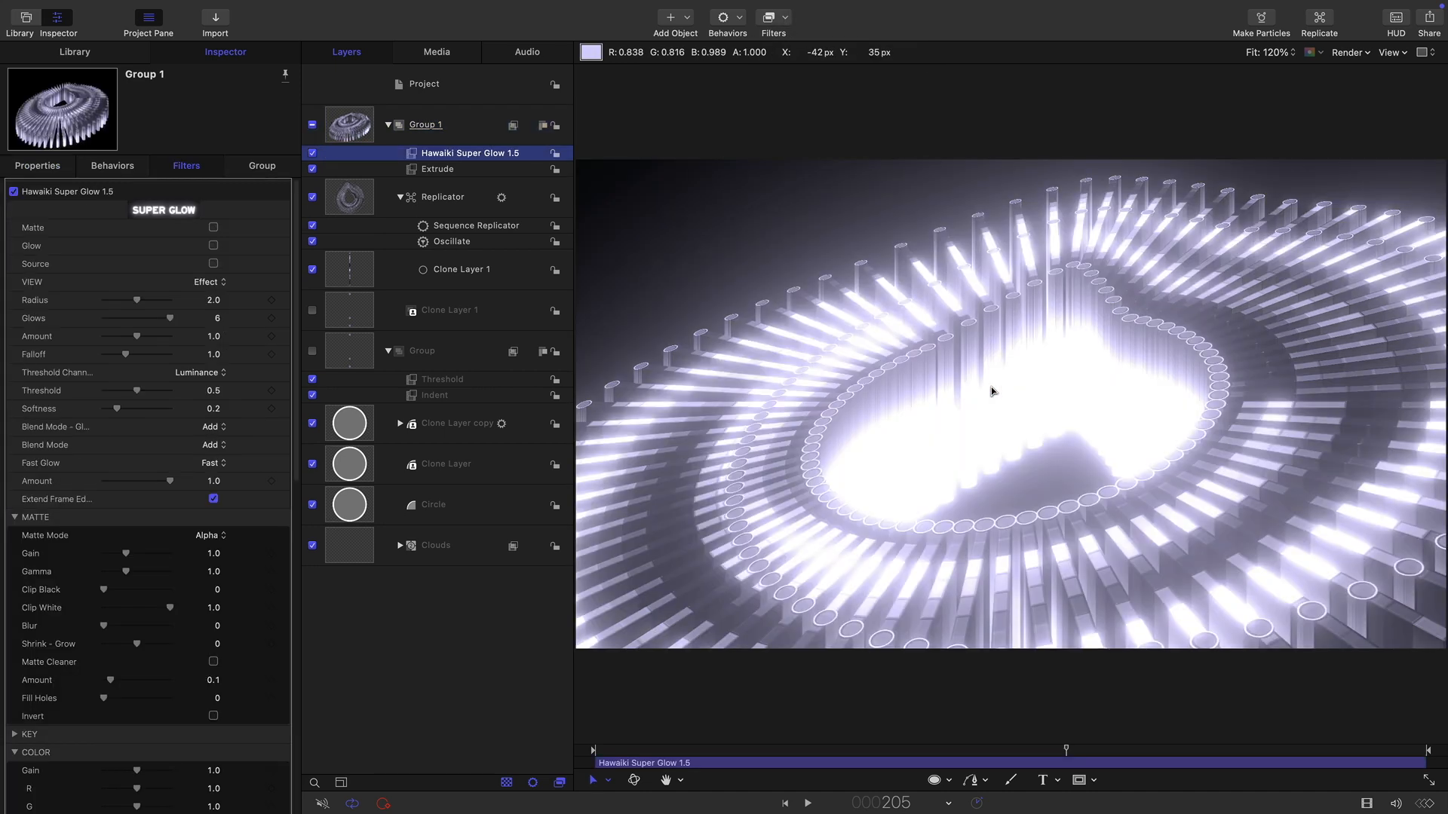
Set the Super Glow glows count to 5.
{"action": "left_click", "coordinate": [217, 319]}
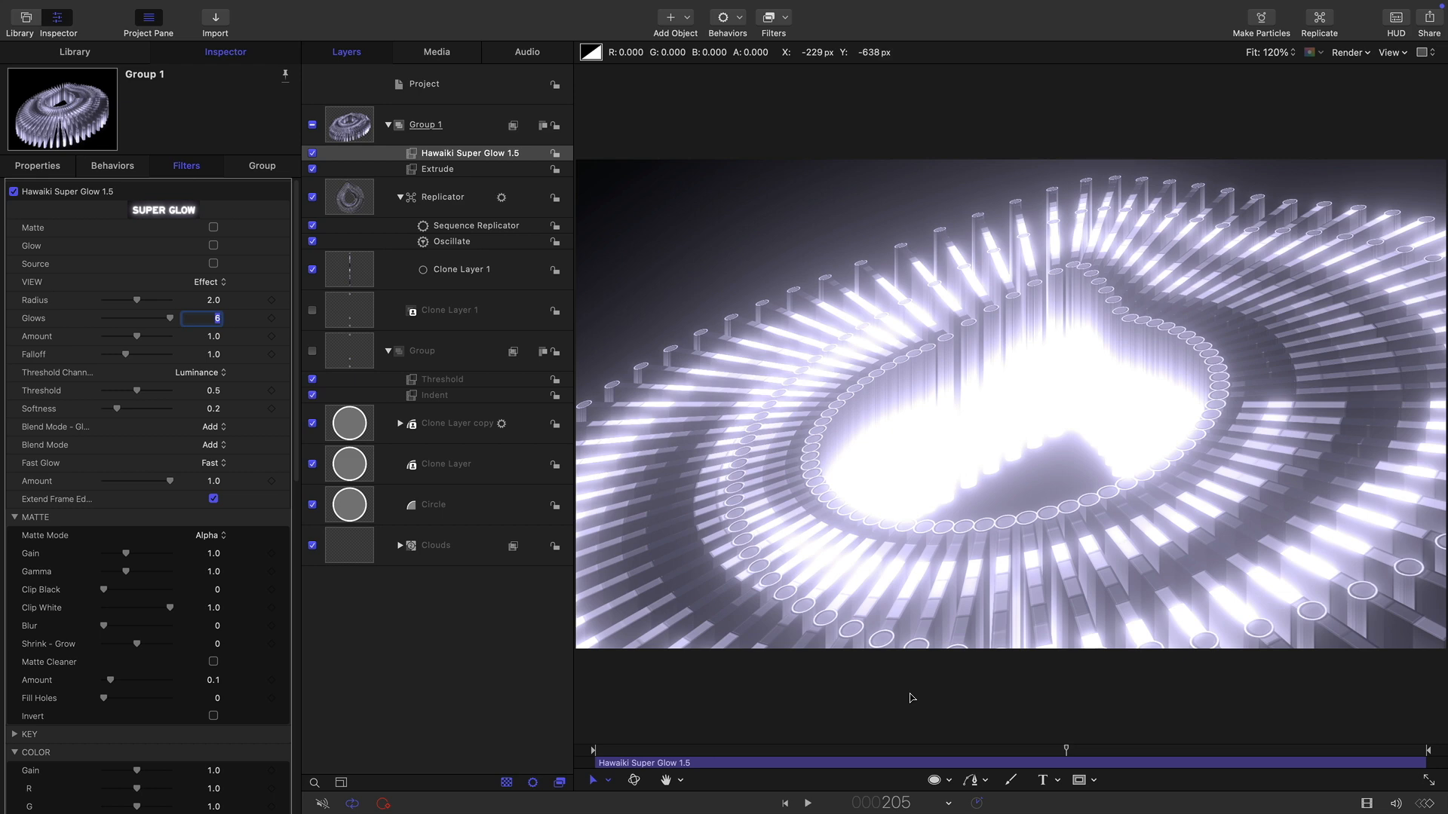
{"action": "key", "text": "Return"}
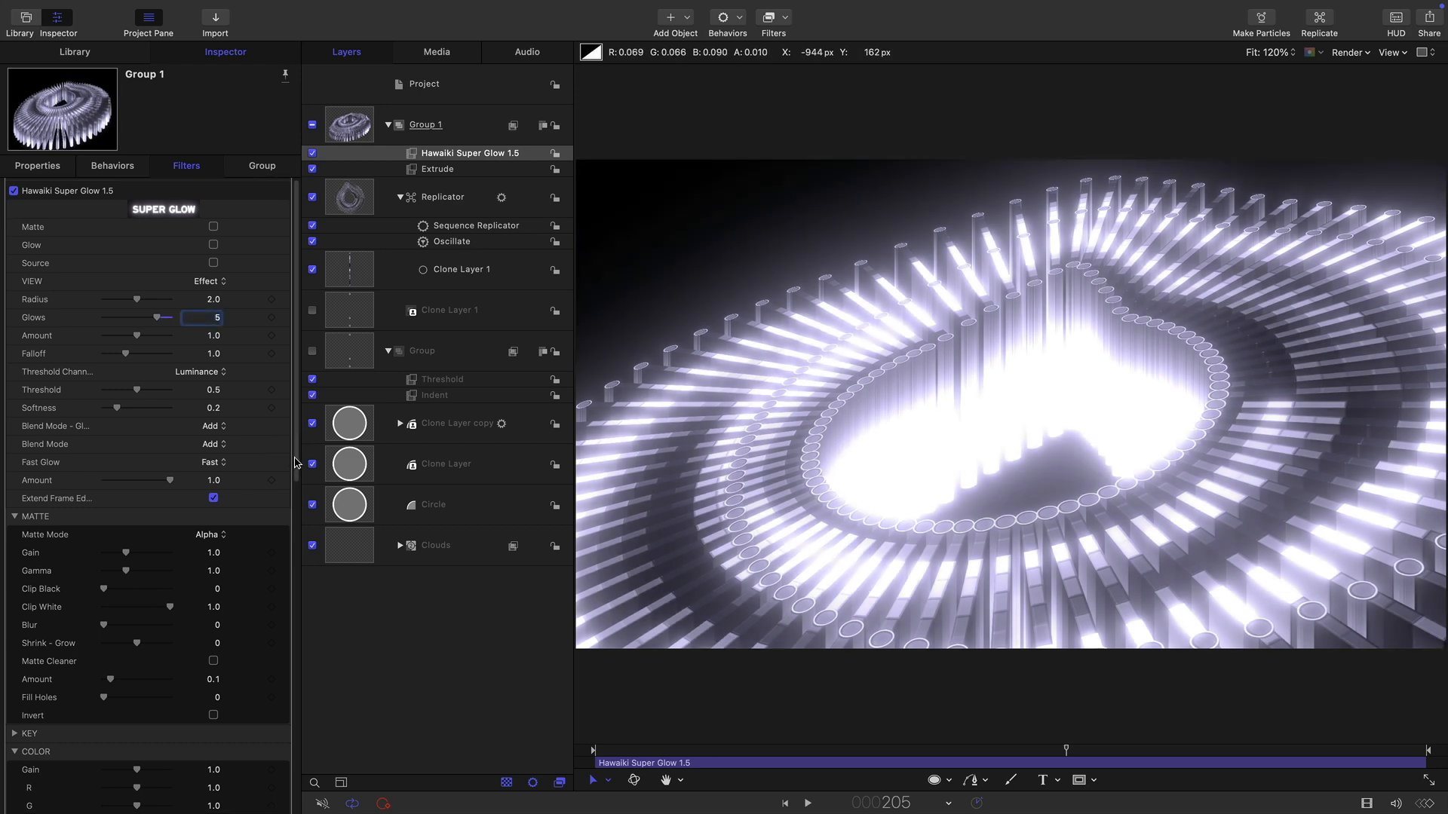
Tint the glow's color by setting R to 0.54 and B to 1.32.
{"action": "left_click_drag", "start_coordinate": [299, 444], "coordinate": [302, 632]}
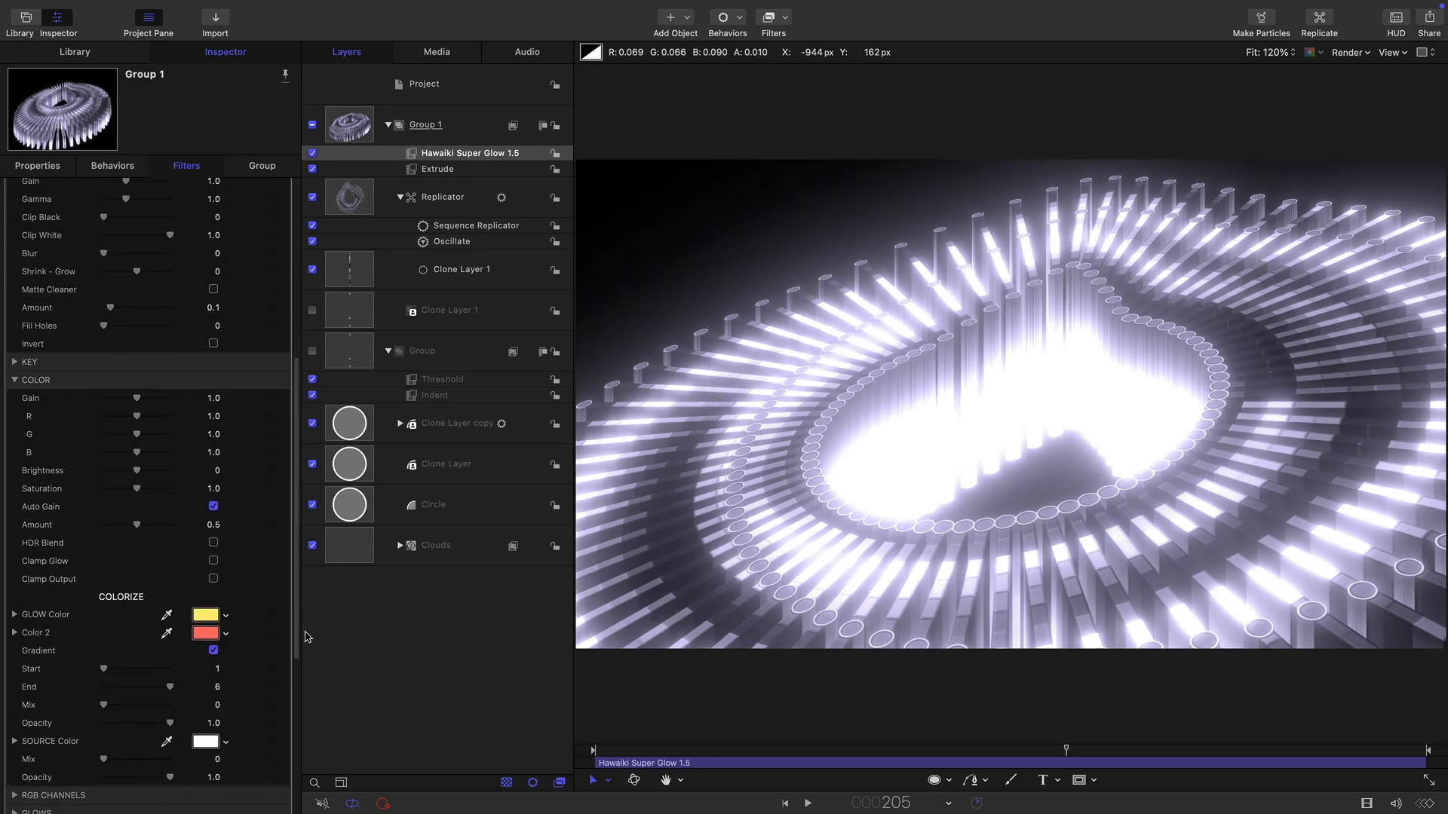
{"action": "left_click", "coordinate": [121, 418]}
{"action": "left_click", "coordinate": [147, 452]}
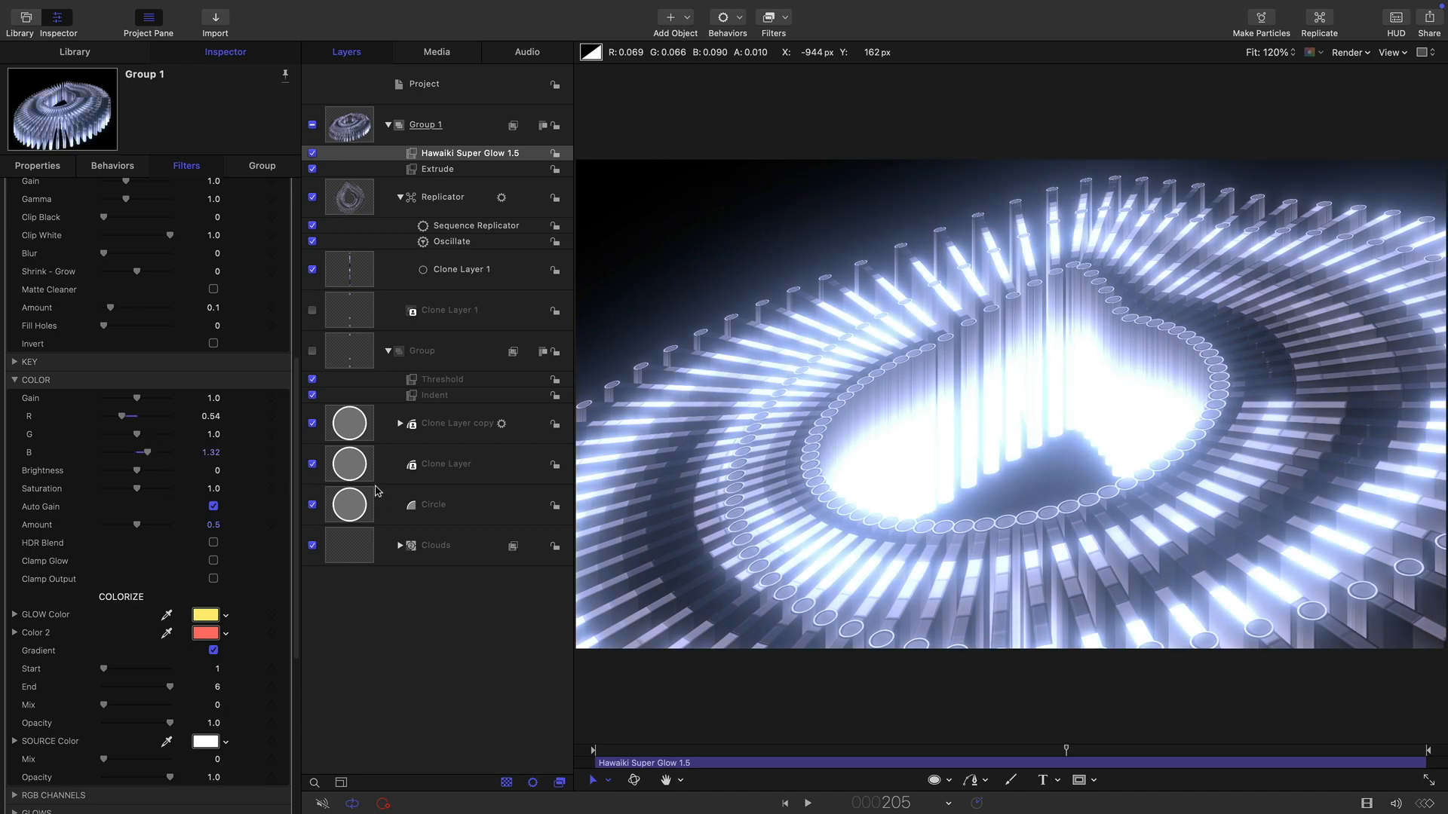
Add a Color Solid generator from the library as a new background group.
{"action": "left_click", "coordinate": [348, 122]}
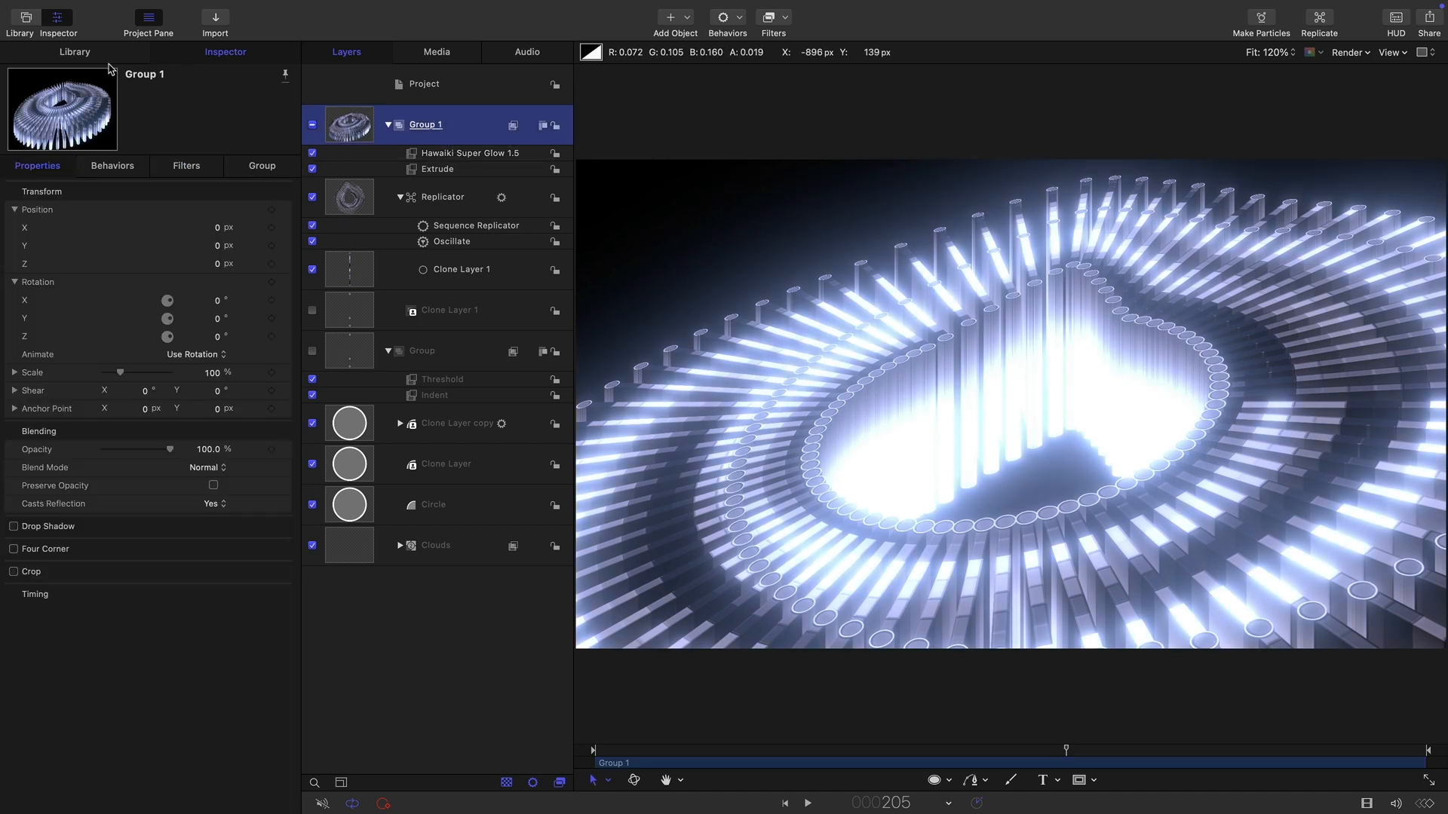
{"action": "left_click", "coordinate": [74, 52]}
{"action": "left_click", "coordinate": [42, 210]}
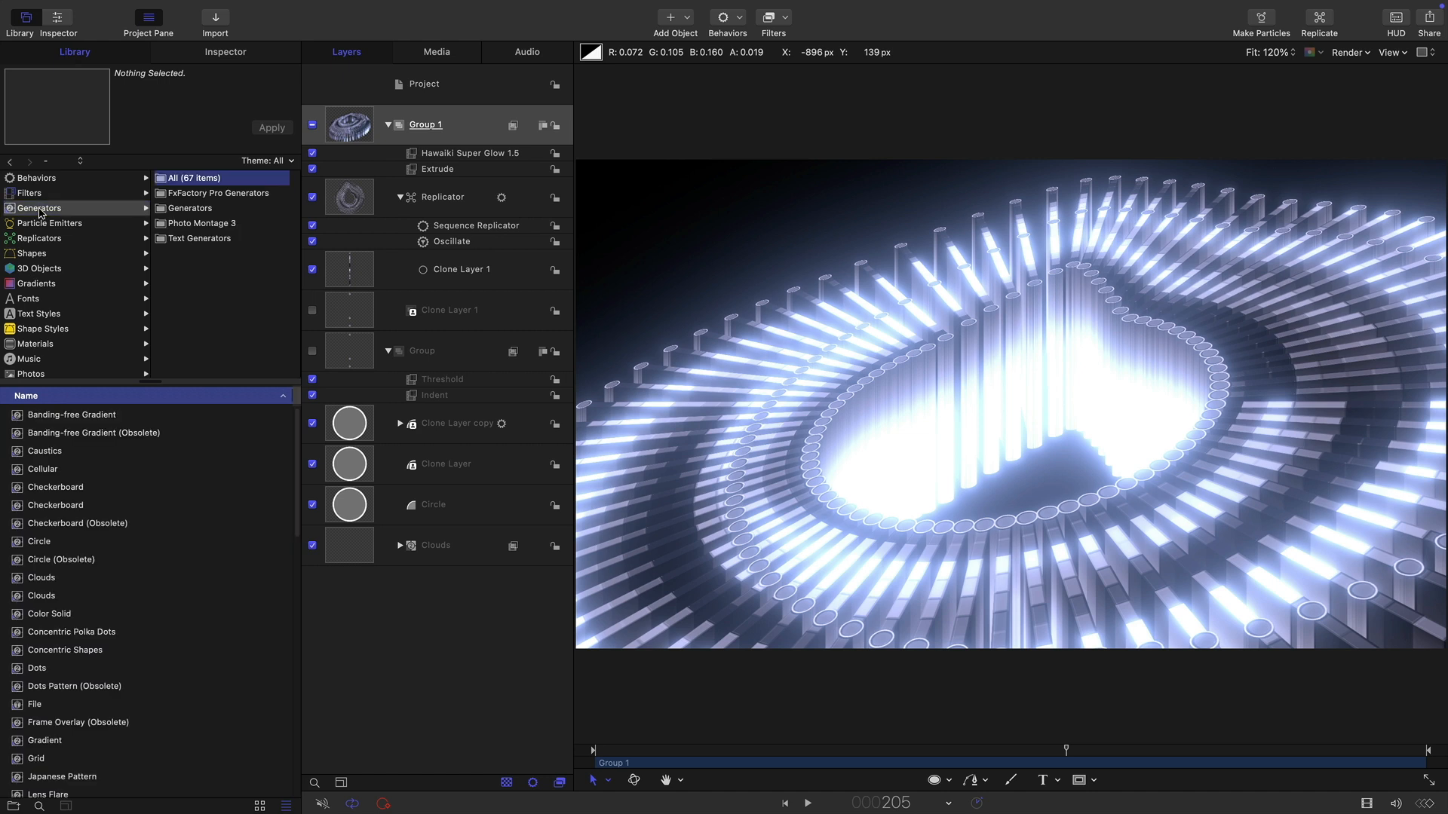
{"action": "left_click", "coordinate": [194, 207]}
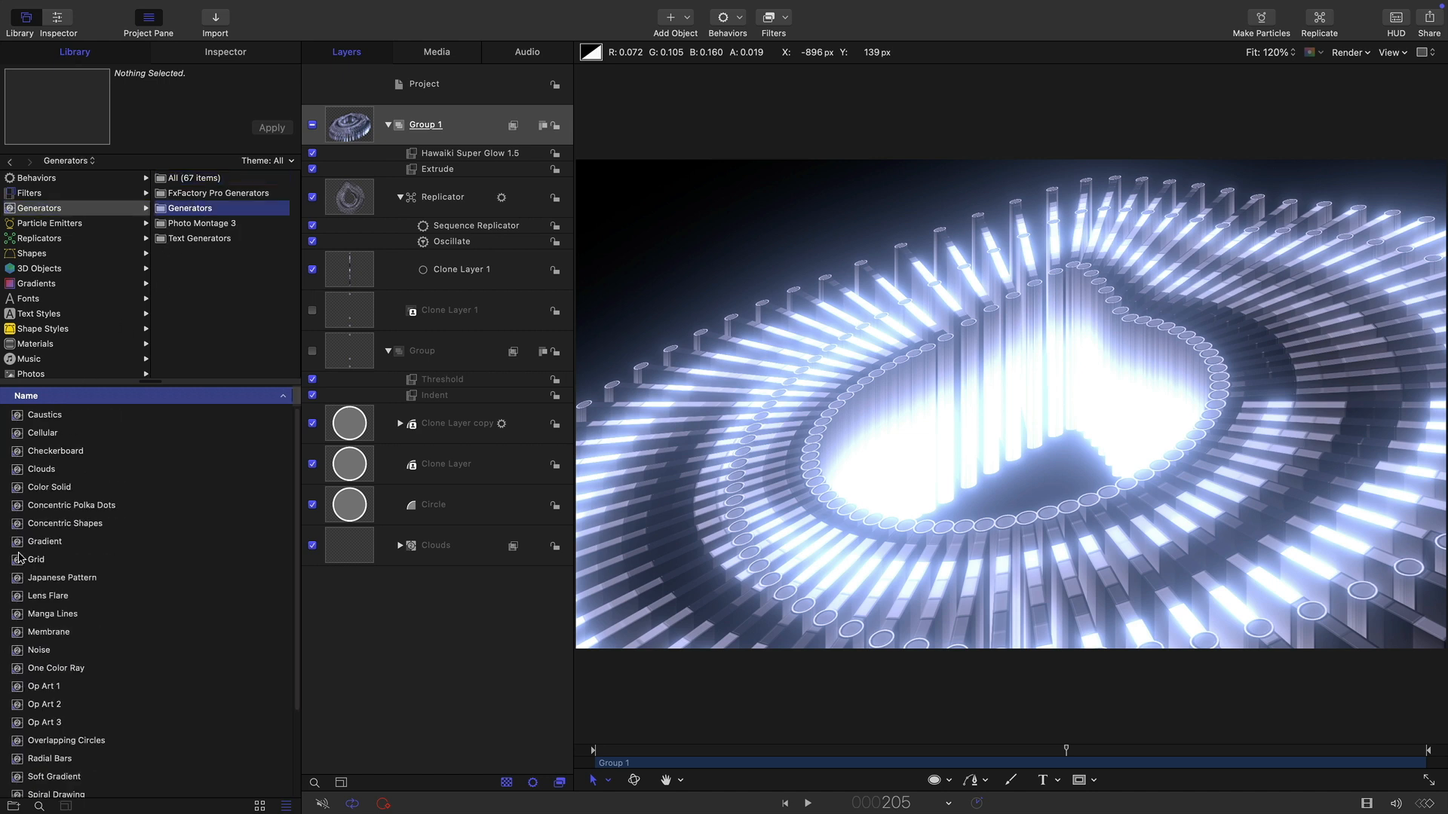
{"action": "left_click_drag", "start_coordinate": [47, 488], "coordinate": [365, 566]}
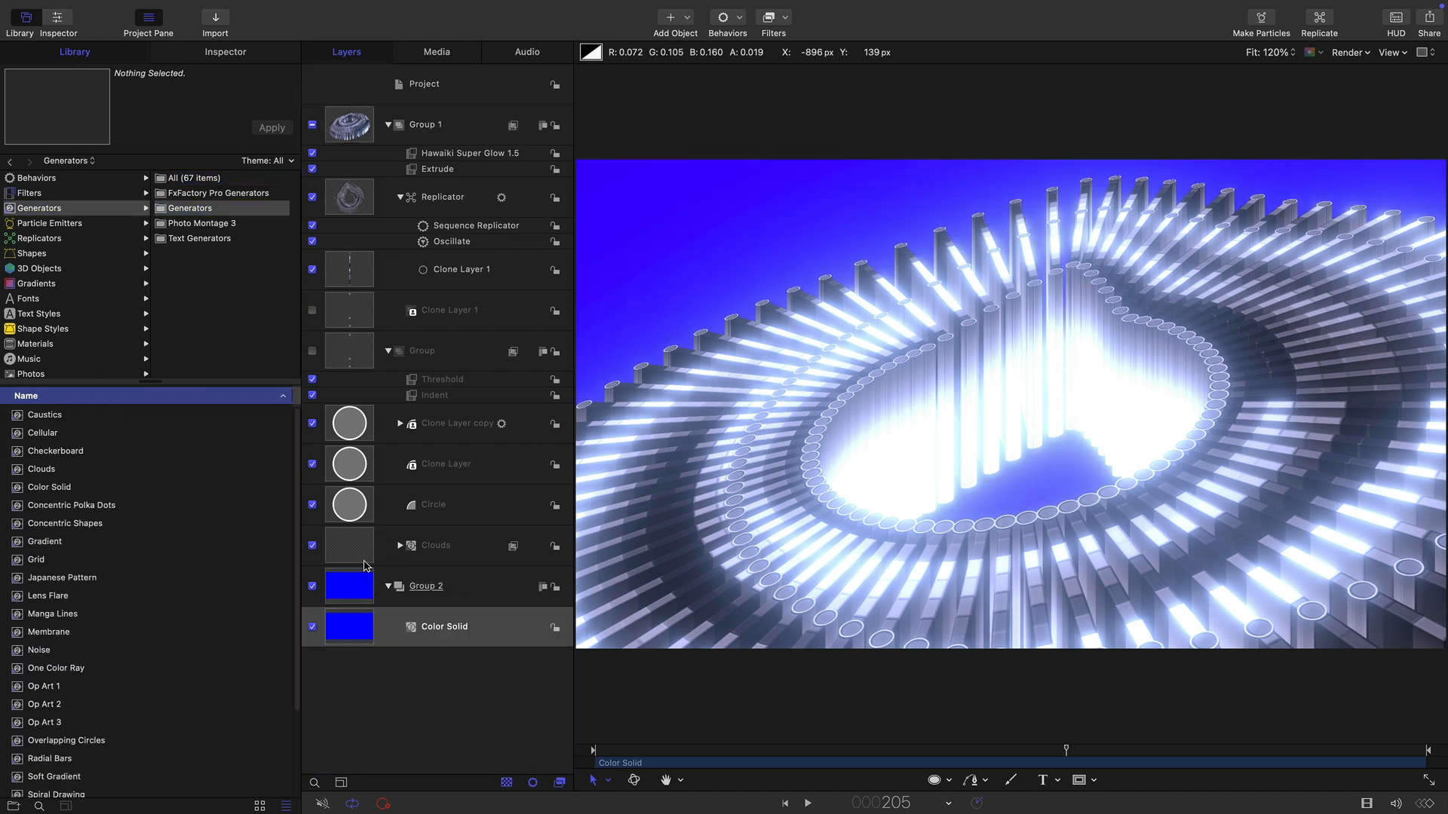
Set the Color Solid's color to black and close the color picker.
{"action": "left_click", "coordinate": [226, 52]}
{"action": "left_click", "coordinate": [209, 264]}
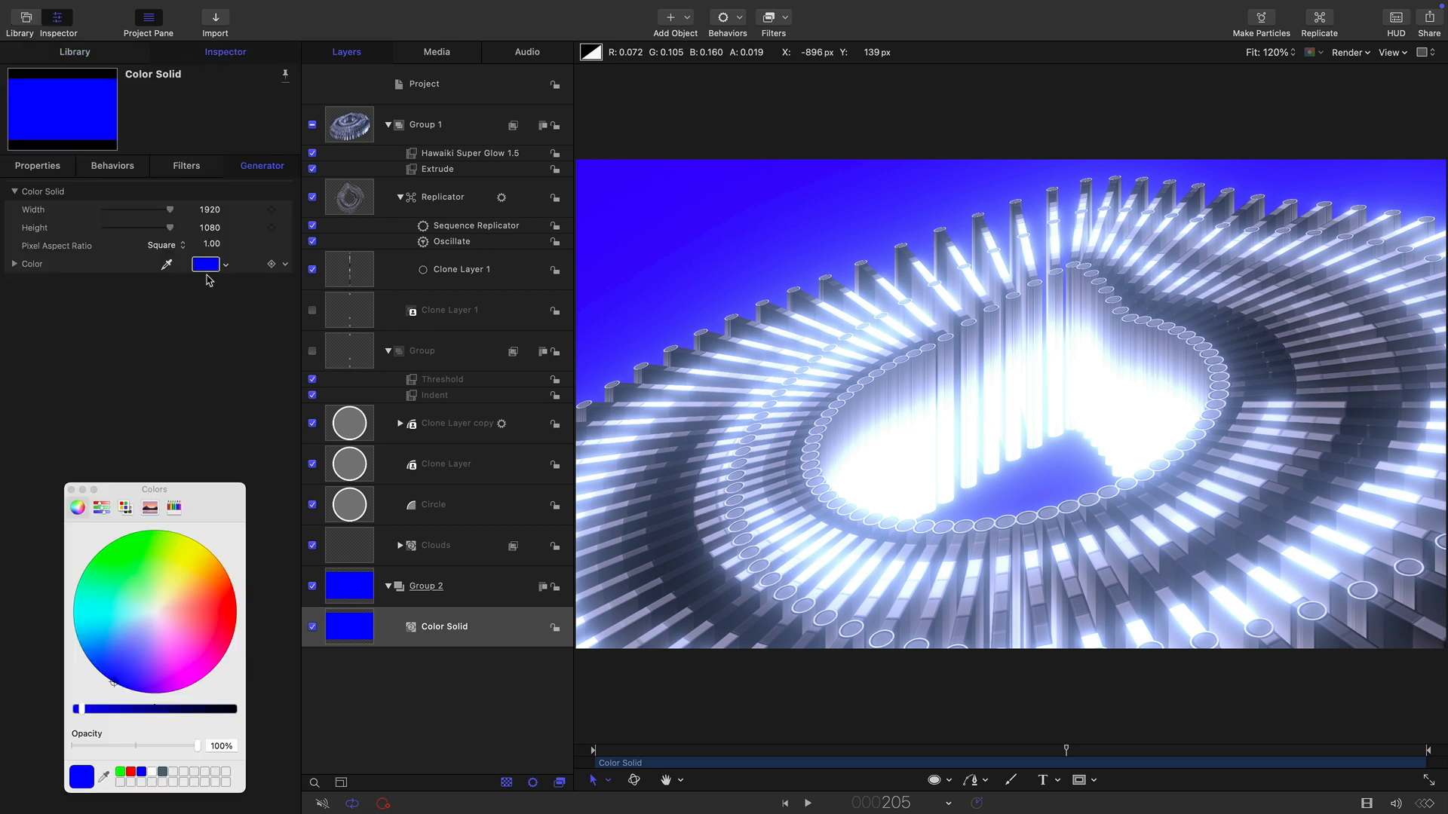
{"action": "left_click", "coordinate": [234, 709]}
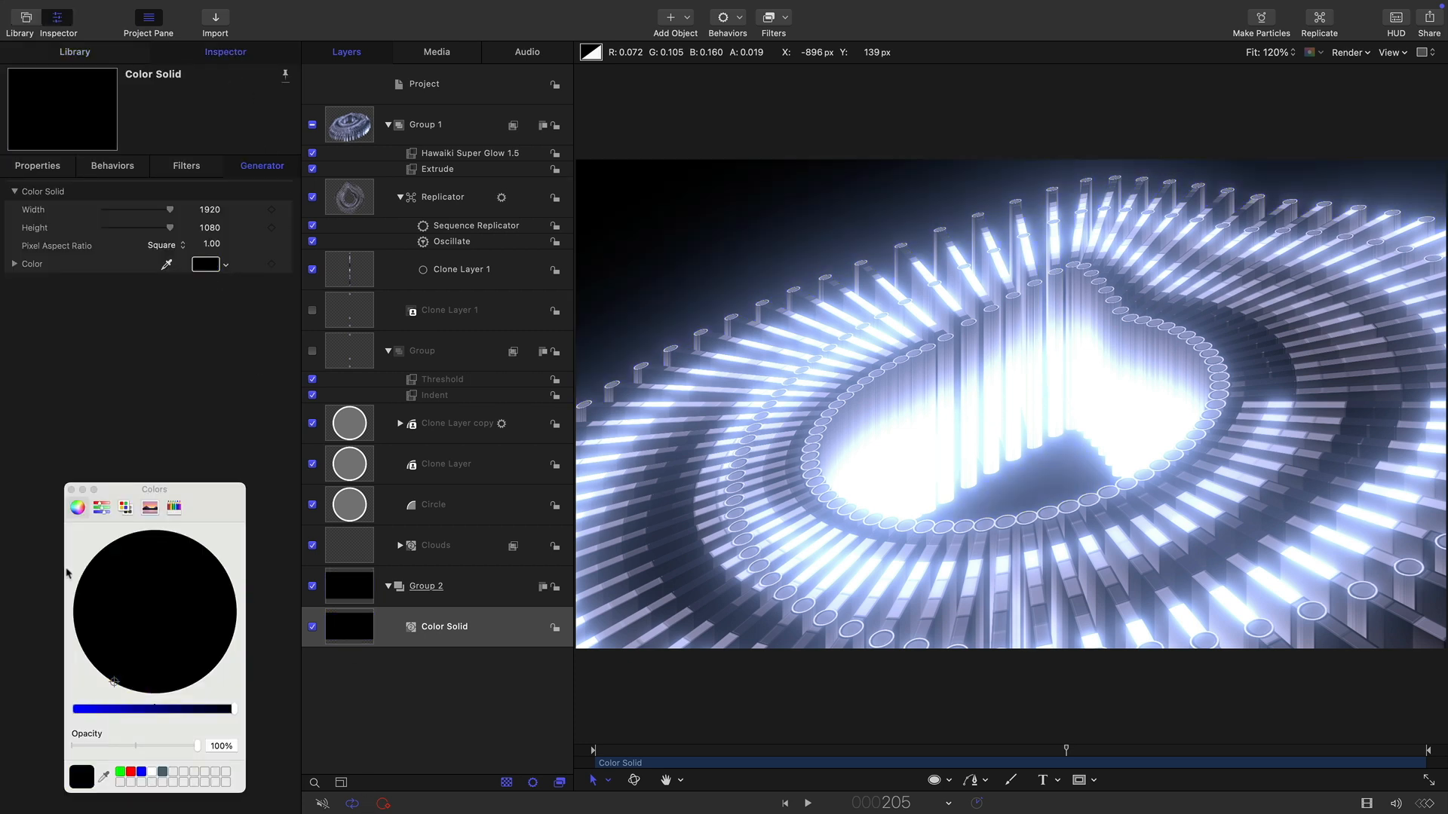
{"action": "left_click", "coordinate": [70, 490]}
Add a Lens Flare generator to the new group.
{"action": "left_click", "coordinate": [683, 18]}
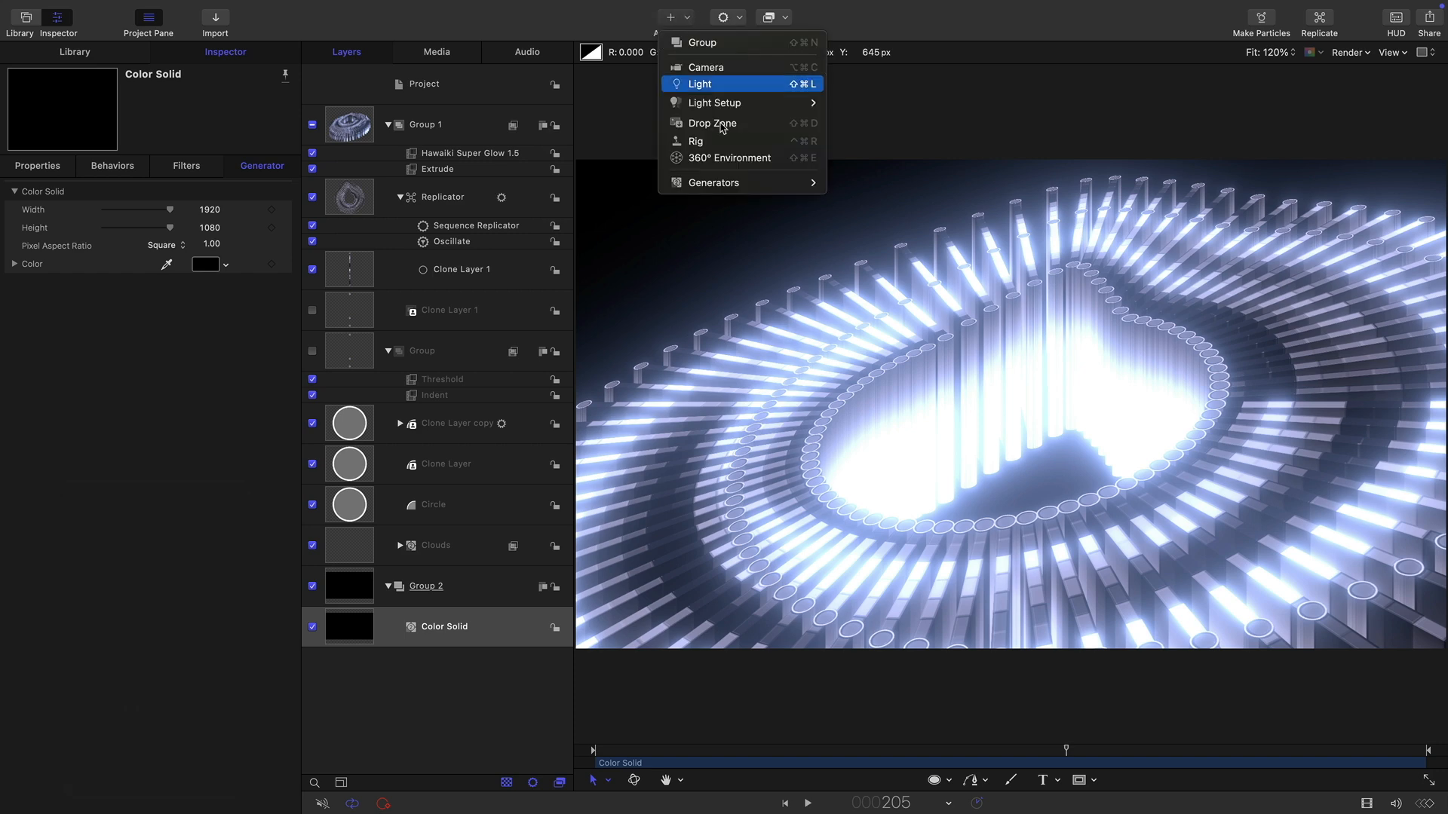
{"action": "mouse_move", "coordinate": [735, 184]}
{"action": "mouse_move", "coordinate": [852, 200]}
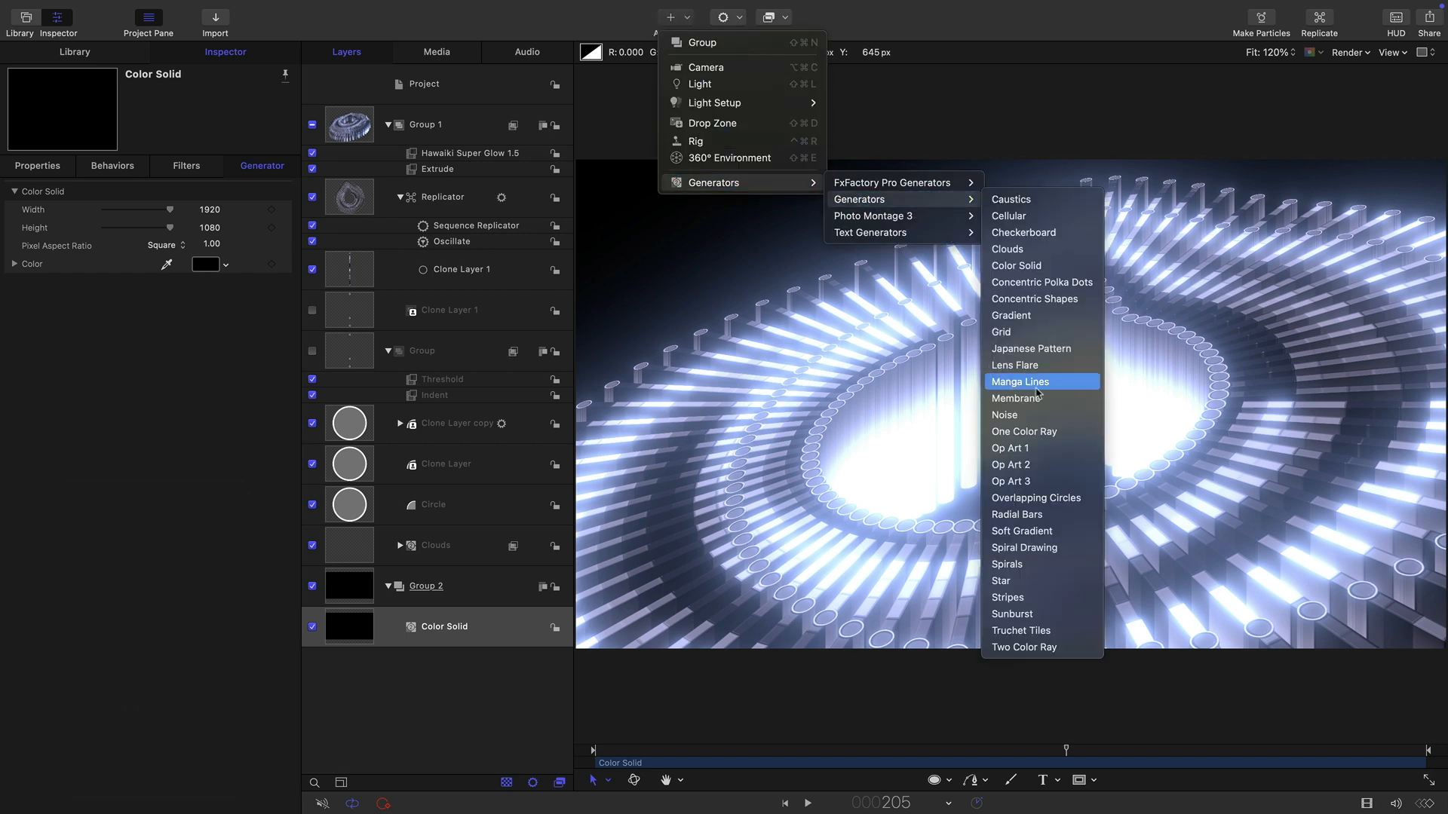
{"action": "left_click", "coordinate": [1014, 365]}
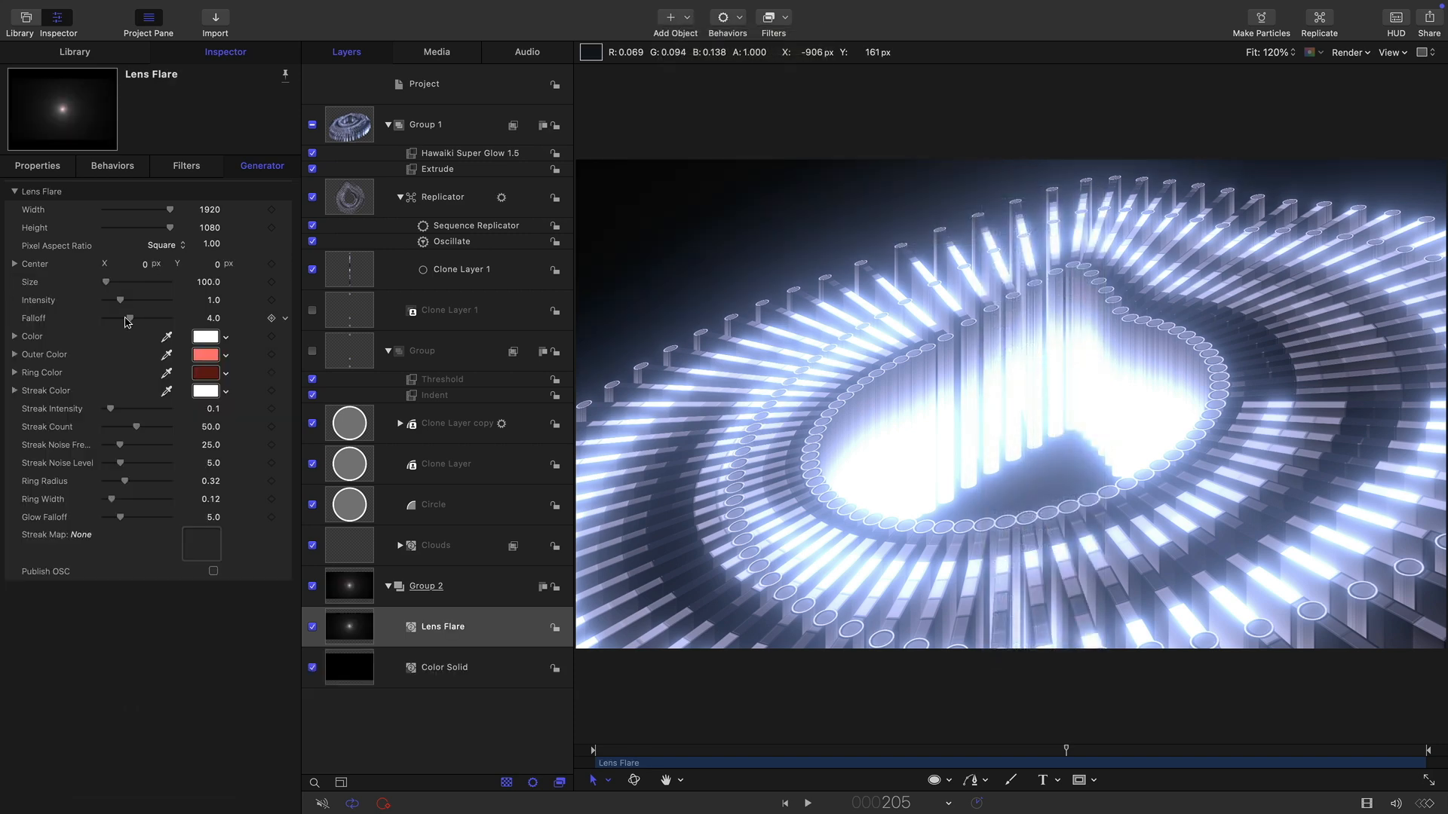
Set the lens flare's size to 2000.
{"action": "left_click", "coordinate": [209, 282]}
{"action": "type", "text": "2000"}
{"action": "key", "text": "Return"}
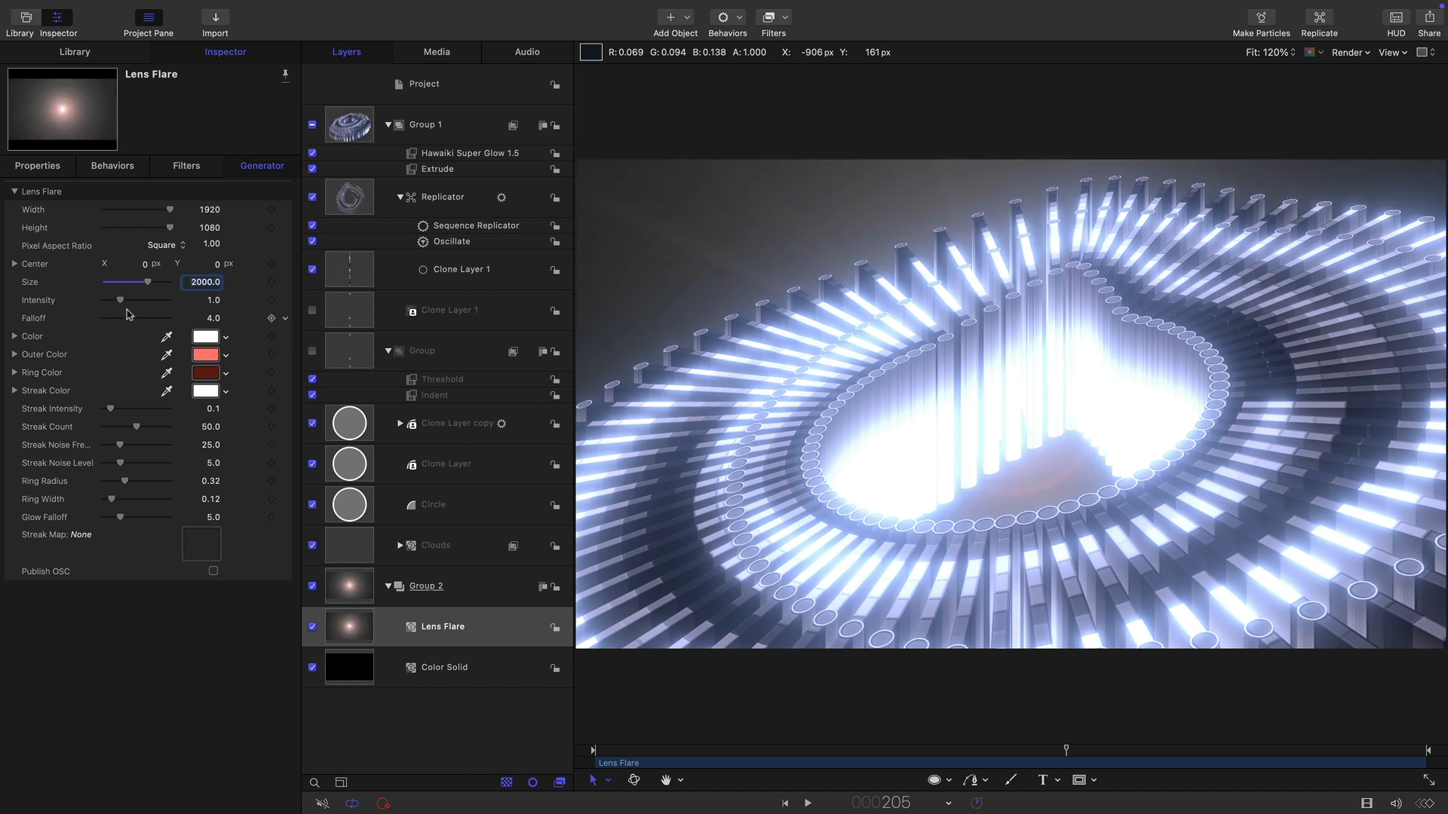
Raise the flare's intensity to 4, set streak intensity to 0, and lower its center to about -129 px Y.
{"action": "left_click_drag", "start_coordinate": [121, 301], "coordinate": [170, 301]}
{"action": "left_click_drag", "start_coordinate": [112, 410], "coordinate": [2, 392]}
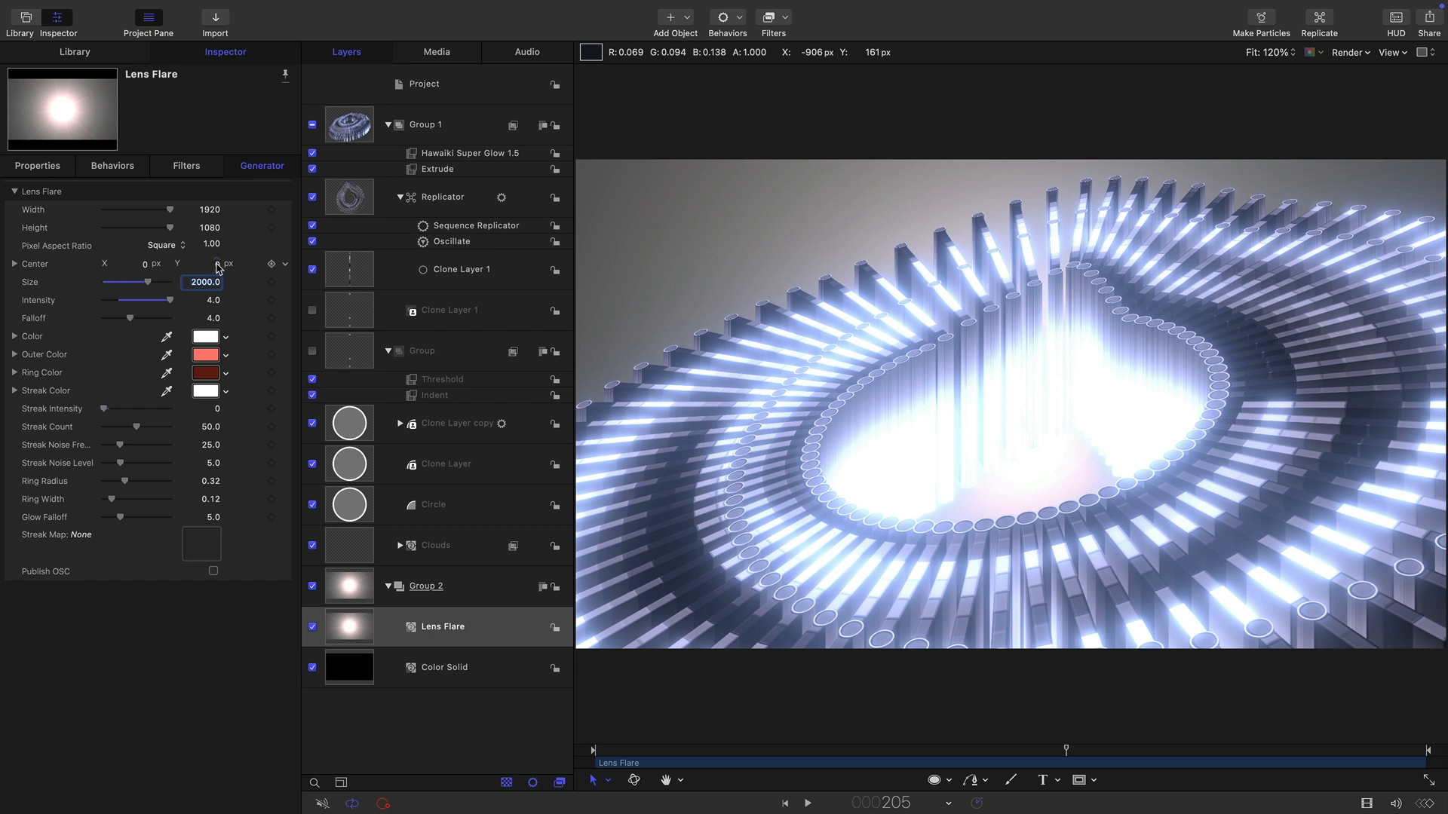
{"action": "mouse_move", "coordinate": [216, 263]}
{"action": "left_mouse_down"}
{"action": "mouse_move", "coordinate": [217, 283]}
{"action": "mouse_move", "coordinate": [217, 265]}
{"action": "left_mouse_up"}
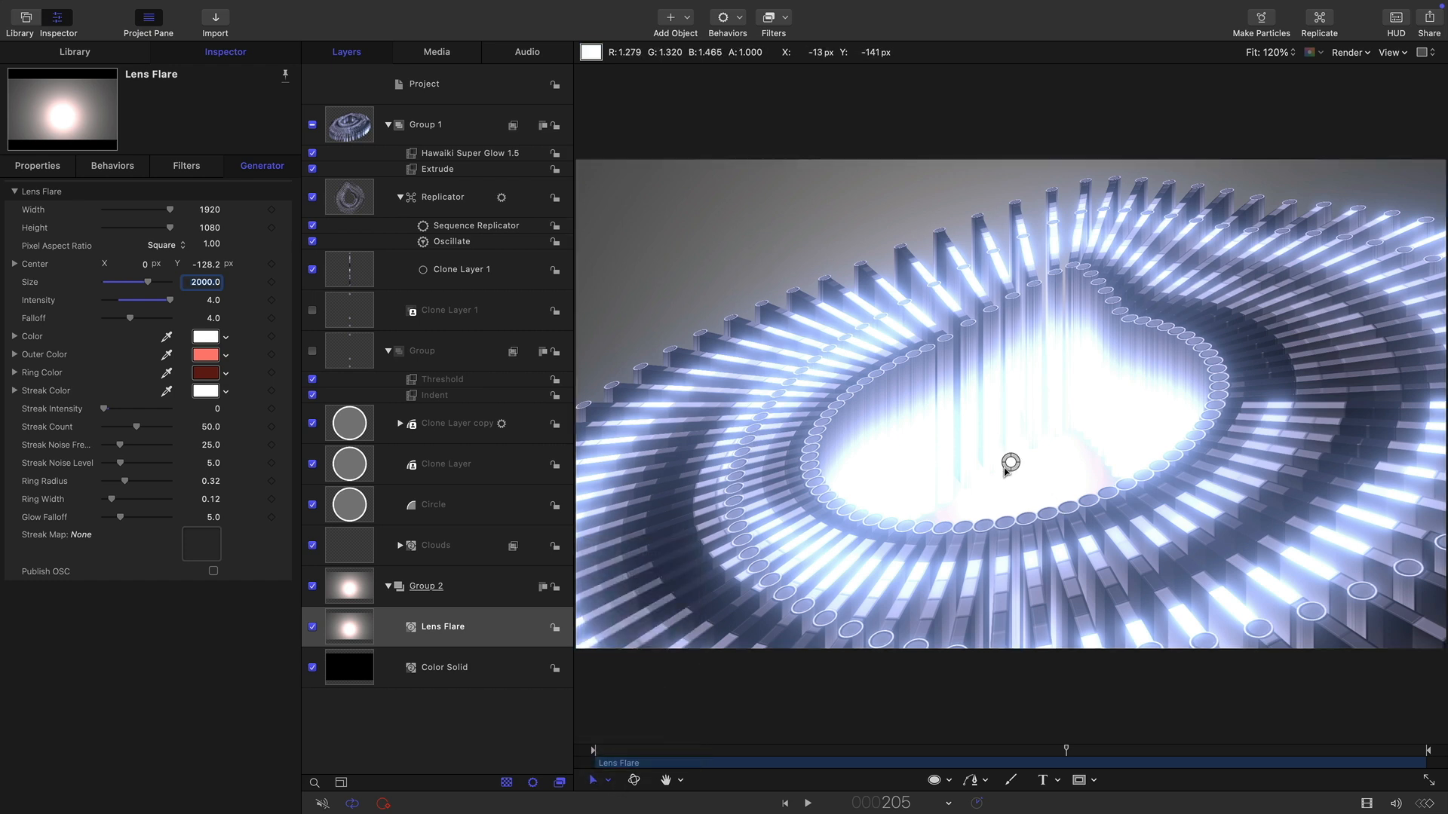
{"action": "left_click_drag", "start_coordinate": [1011, 463], "coordinate": [1011, 463]}
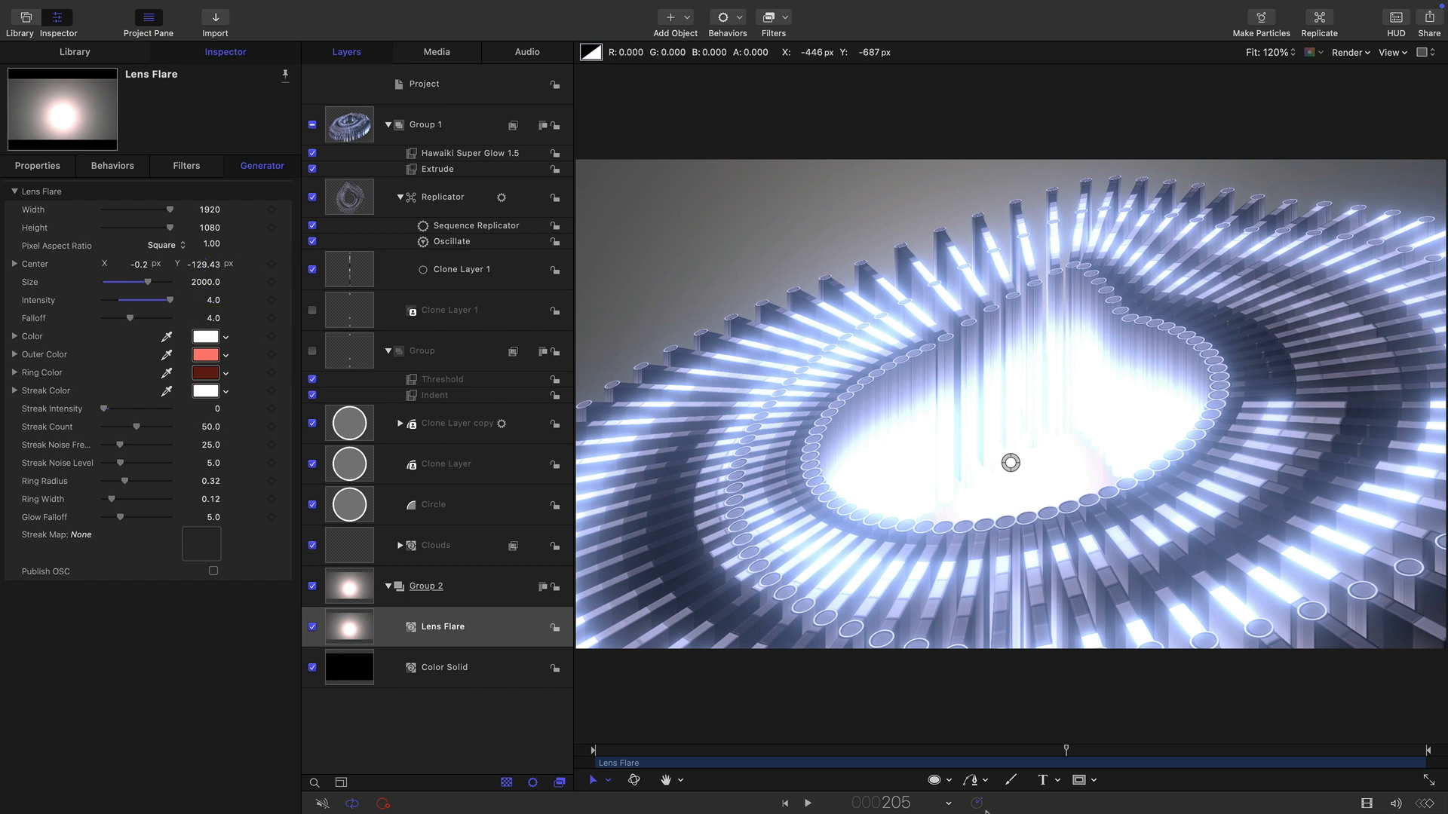
Draw a circle mask on the lens flare, about 600 px in radius, over the center of the ring.
{"action": "left_click", "coordinate": [1093, 780]}
{"action": "left_click", "coordinate": [1108, 686]}
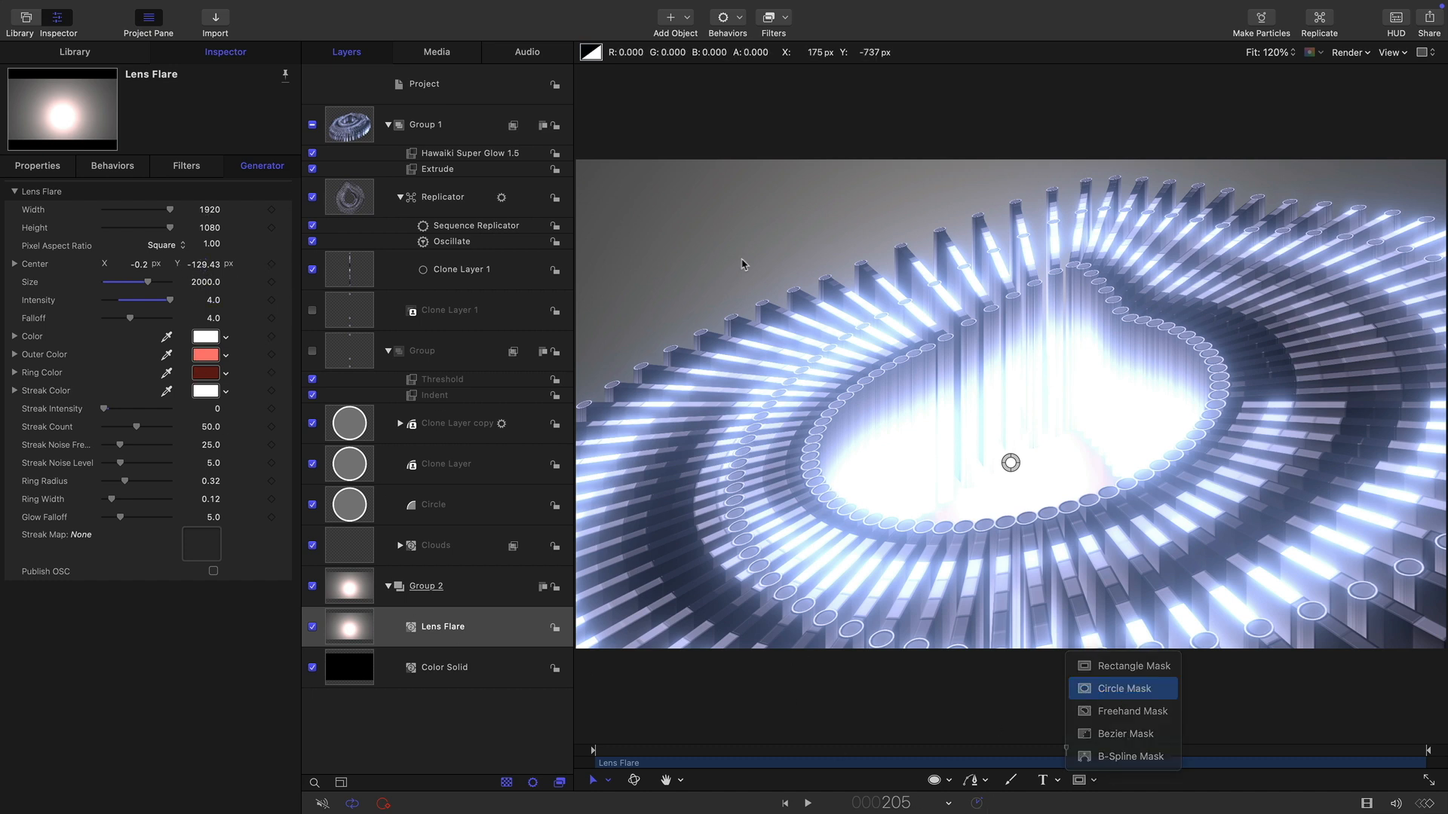
{"action": "left_click_drag", "start_coordinate": [772, 308], "coordinate": [1318, 582]}
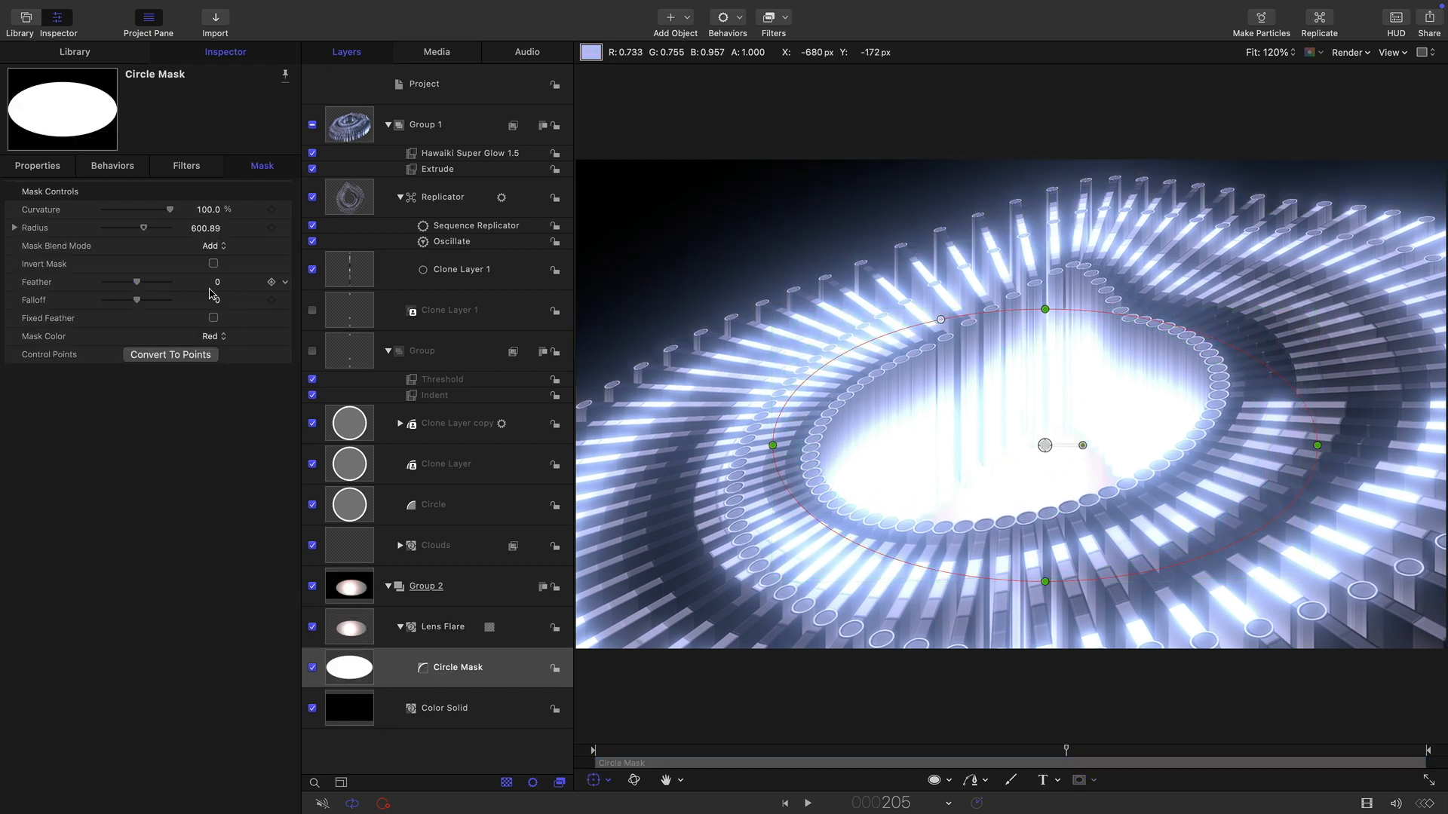
Set the circle mask's feather to 150 and play back the animation.
{"action": "left_click", "coordinate": [217, 283]}
{"action": "type", "text": "150"}
{"action": "key", "text": "Return"}
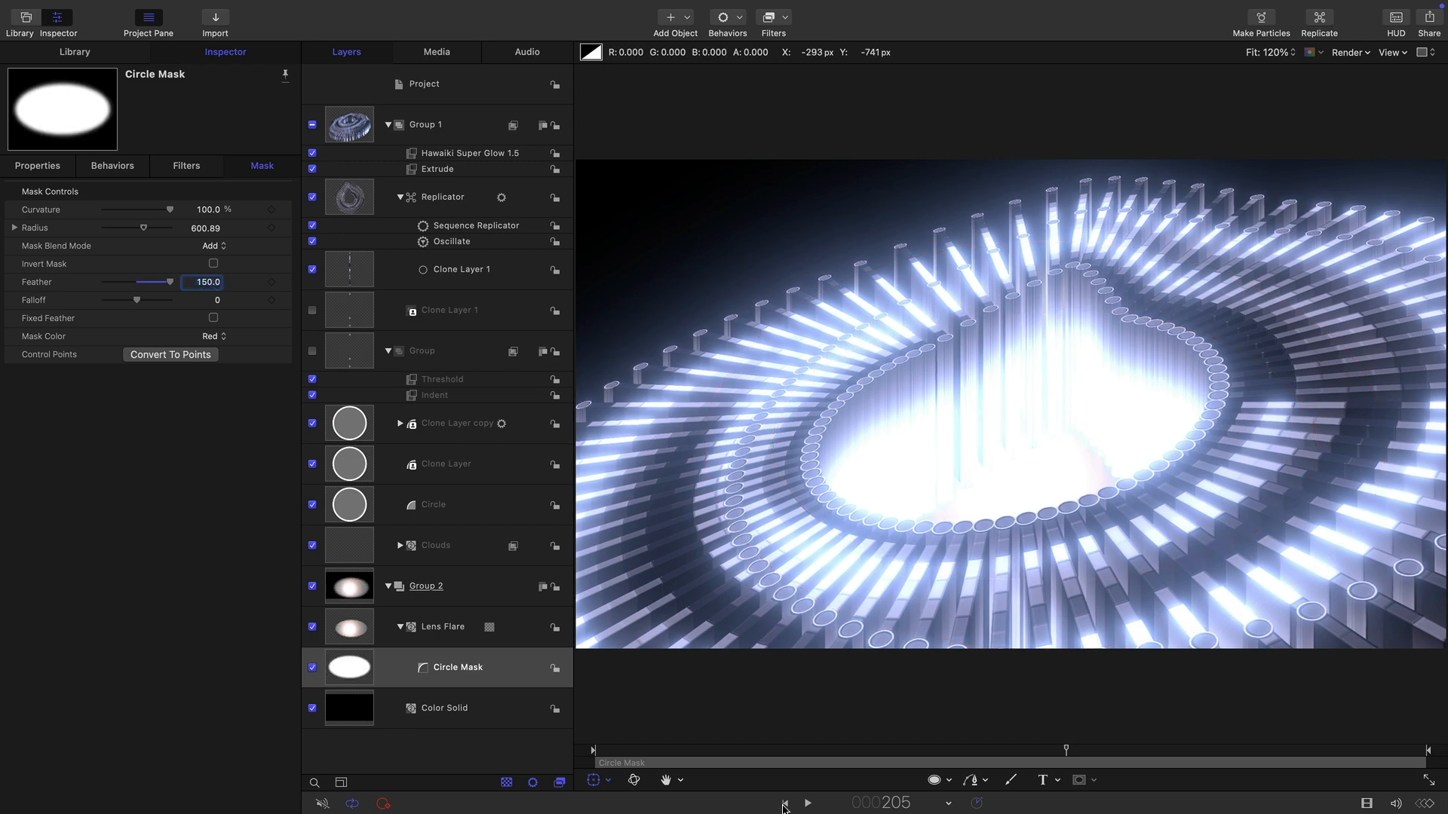
{"action": "left_click", "coordinate": [785, 803]}
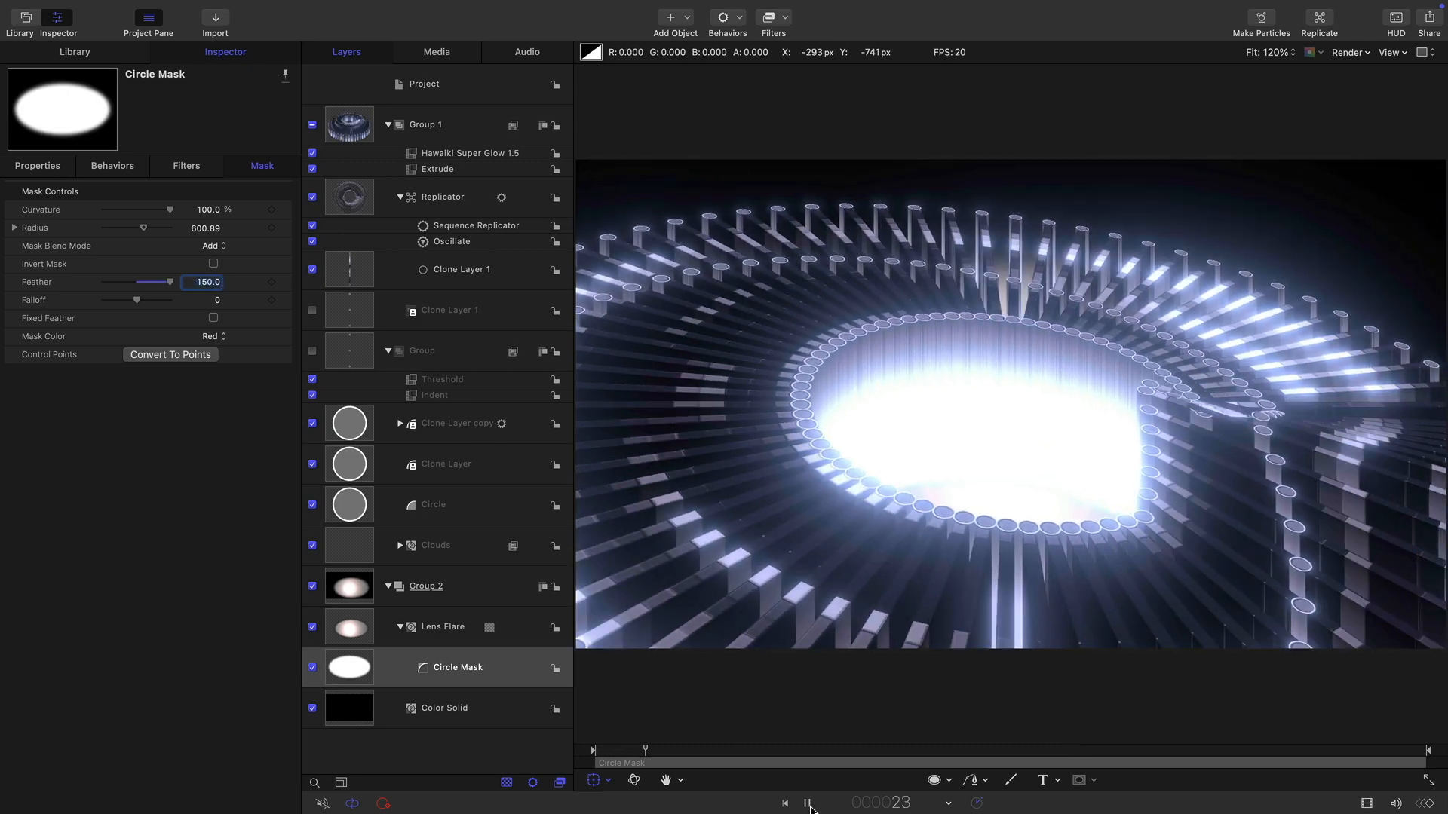